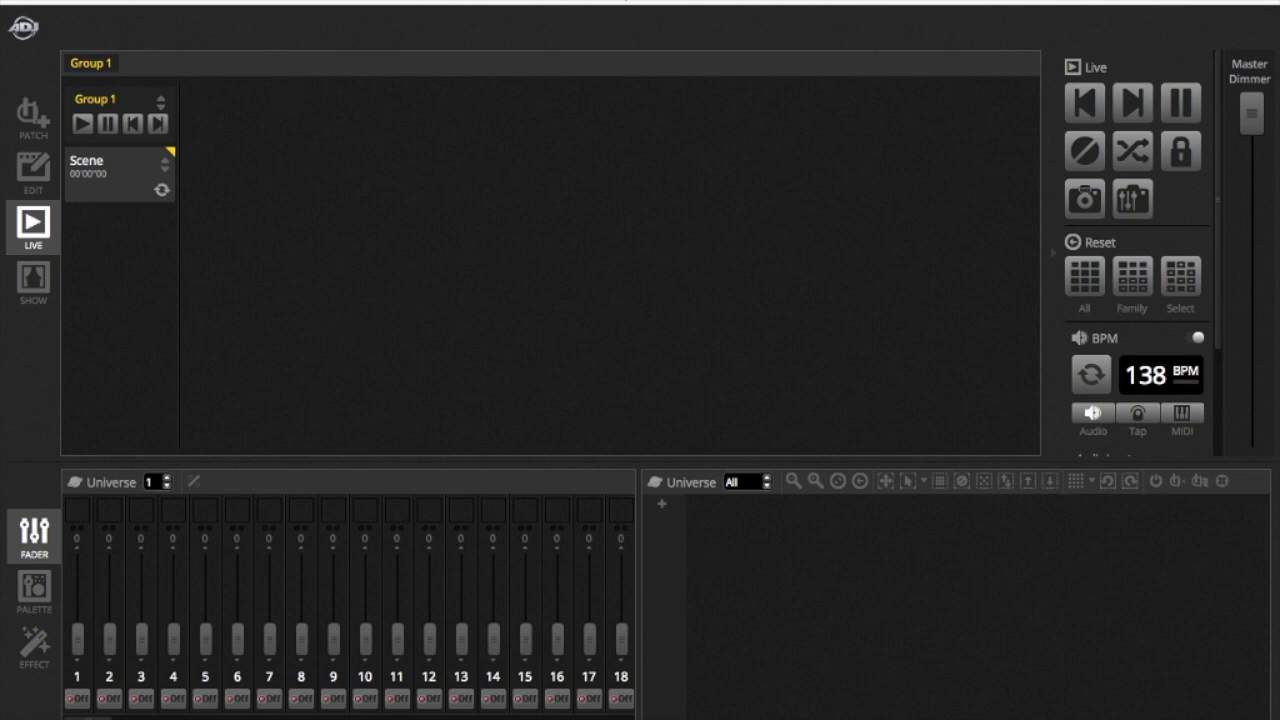
# Step: Open the recent show file RX 1 SHOW DMX3.dvc from the 2016 SHOWS folder and answer the save-changes prompt
pyautogui.click(137, 1)
pyautogui.click(137, 1)
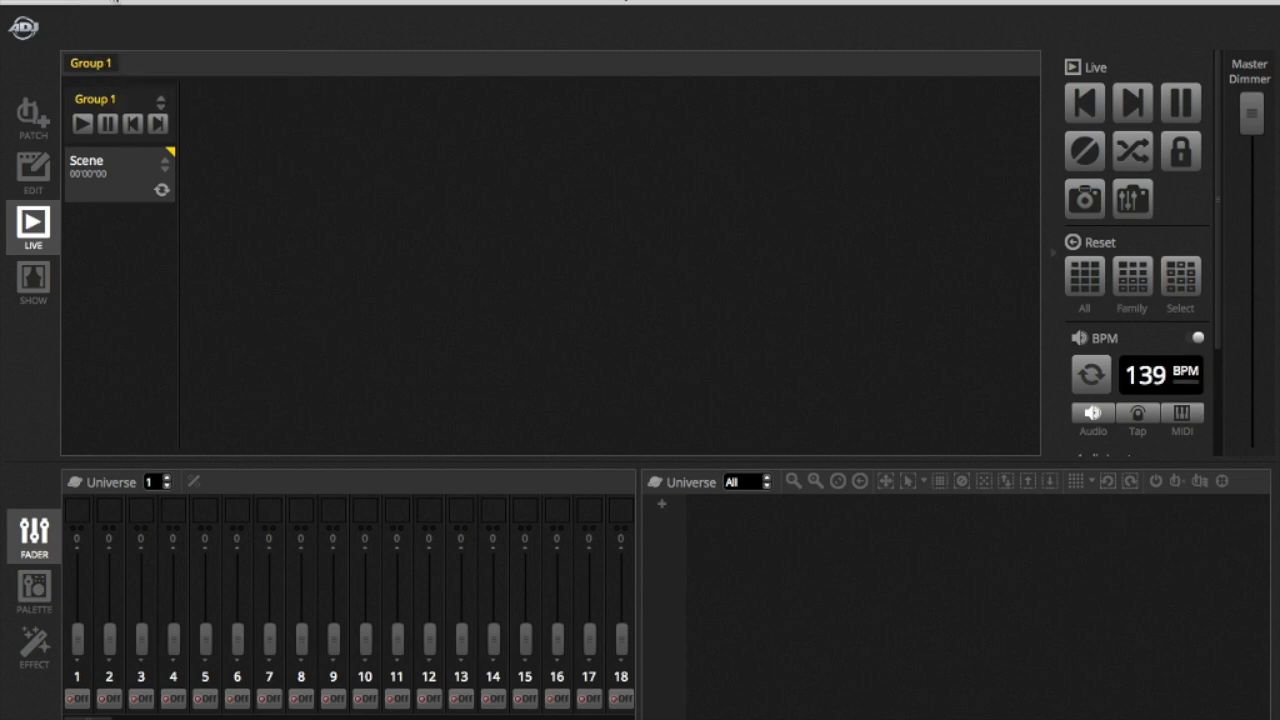
pyautogui.click(165, 2)
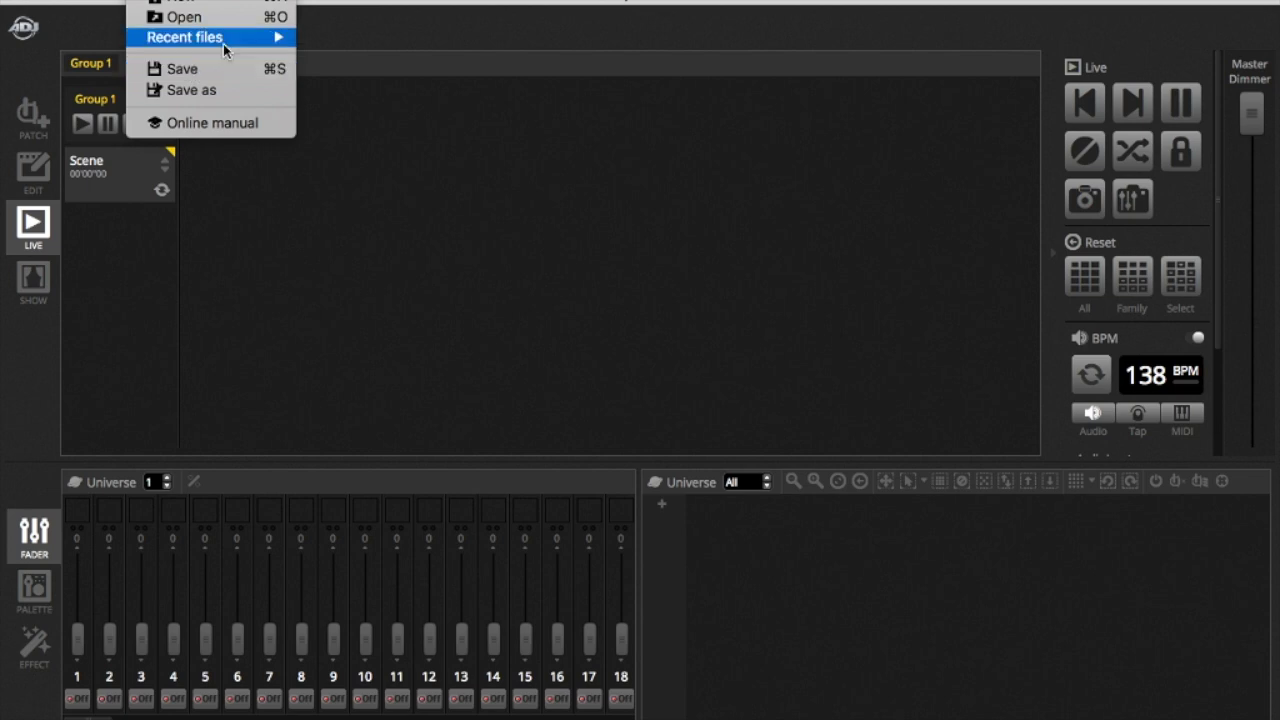
pyautogui.moveTo(238, 38)
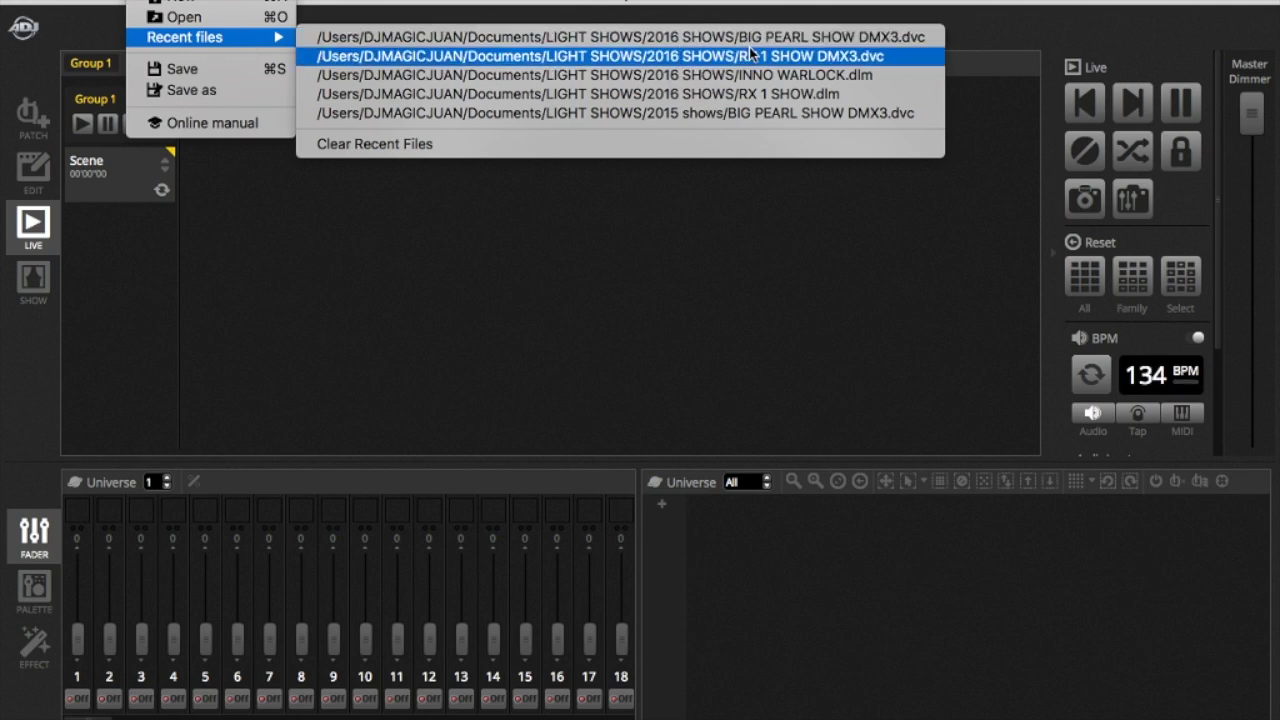
pyautogui.click(775, 57)
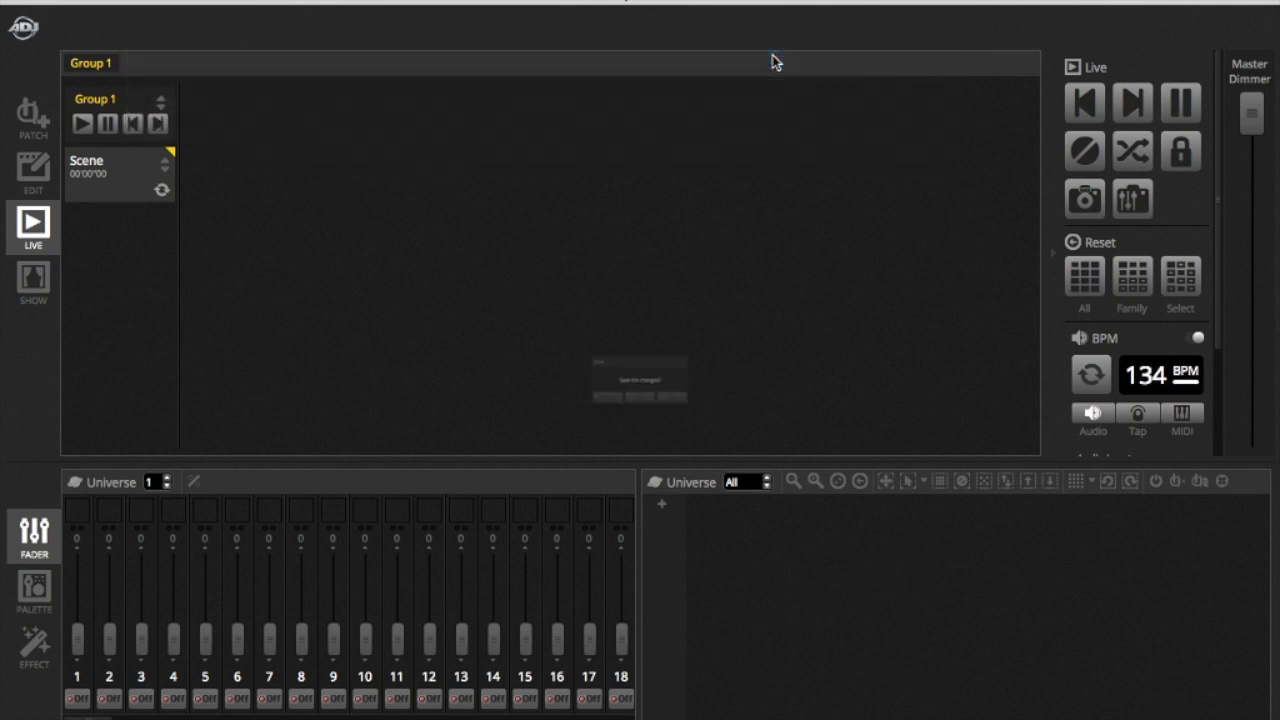
pyautogui.click(649, 421)
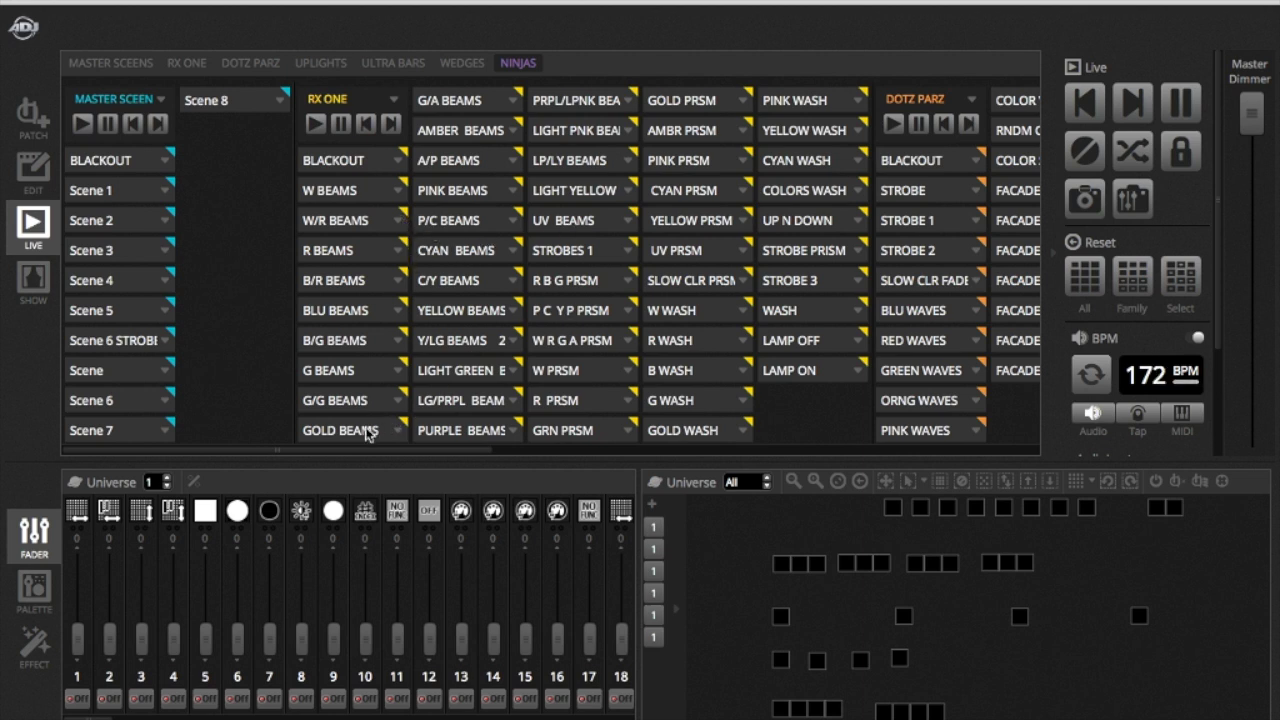
# Step: Go through the scene groups one by one, from MASTER SCEENS and RX ONE to WEDGES and NINJAS
pyautogui.moveTo(303, 451); pyautogui.dragTo(411, 455)
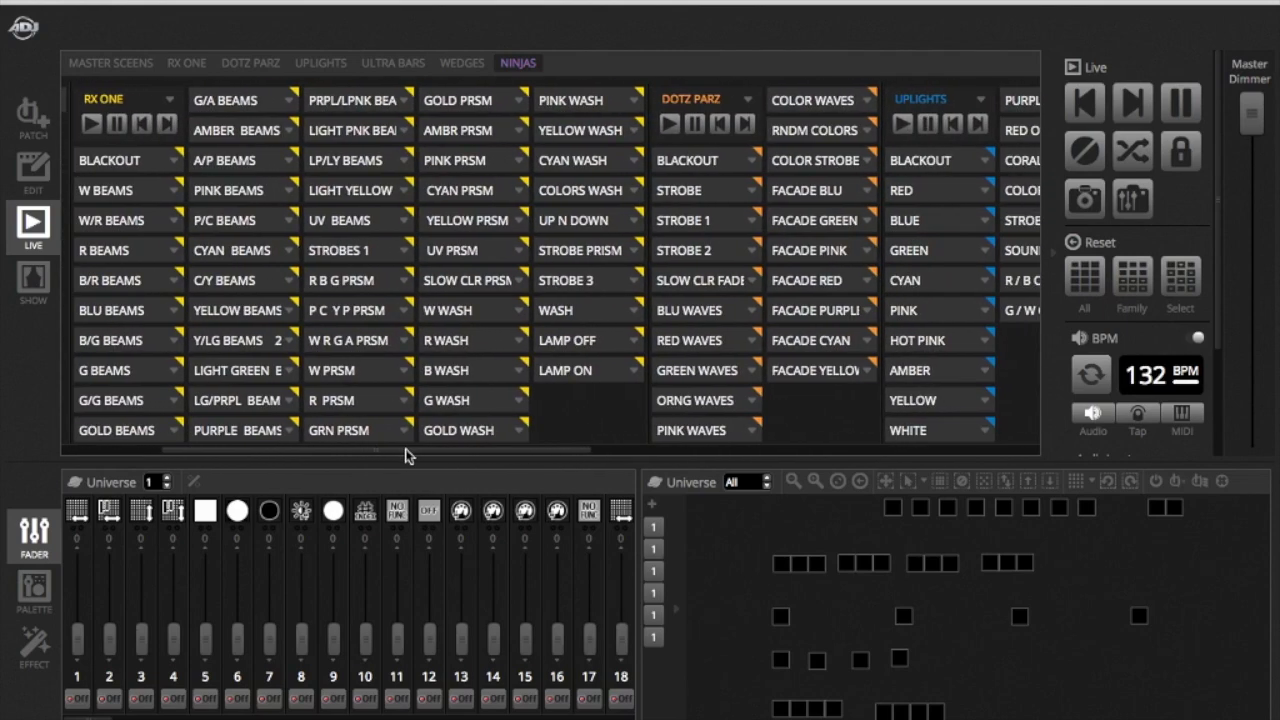
pyautogui.click(128, 66)
pyautogui.click(176, 66)
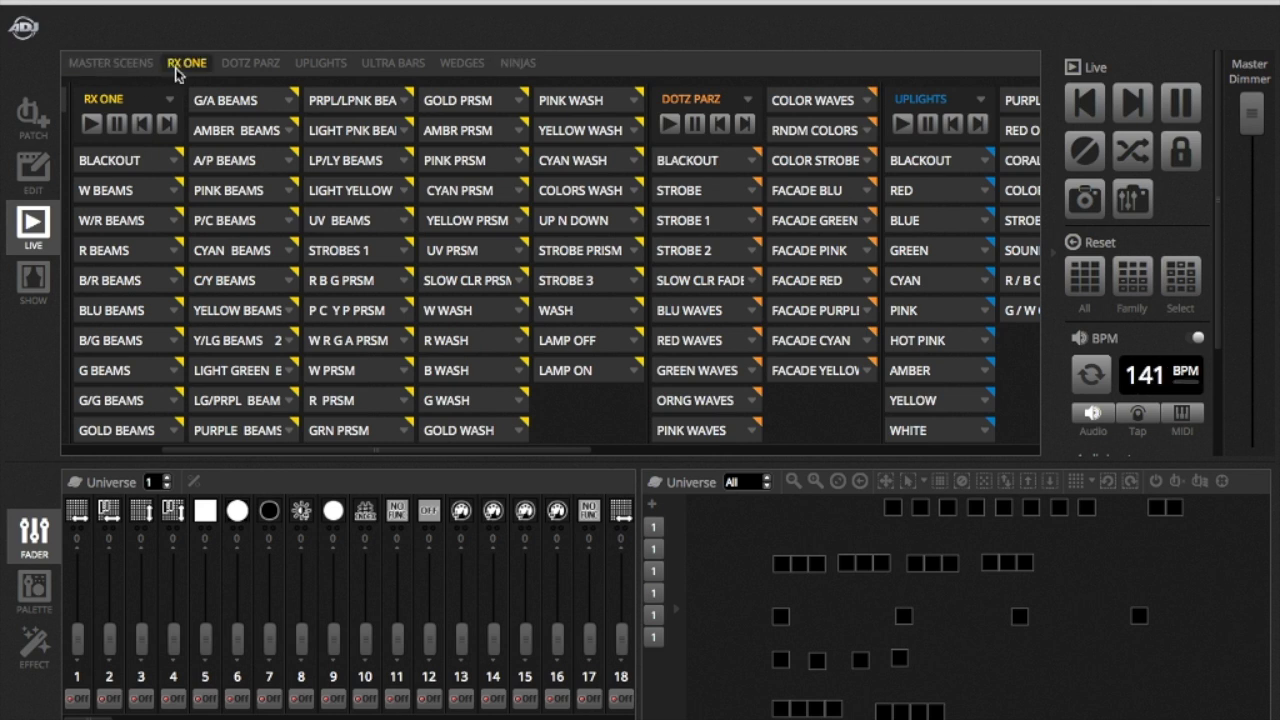
pyautogui.click(248, 66)
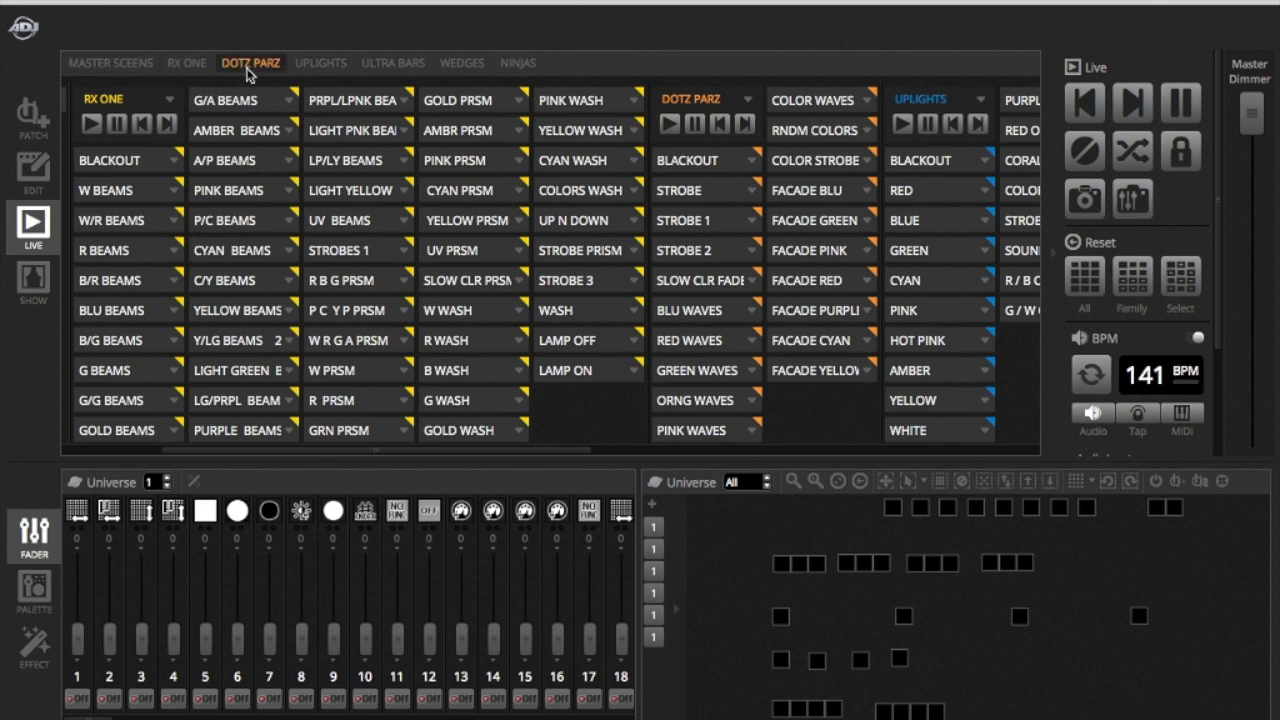
pyautogui.click(322, 68)
pyautogui.click(386, 70)
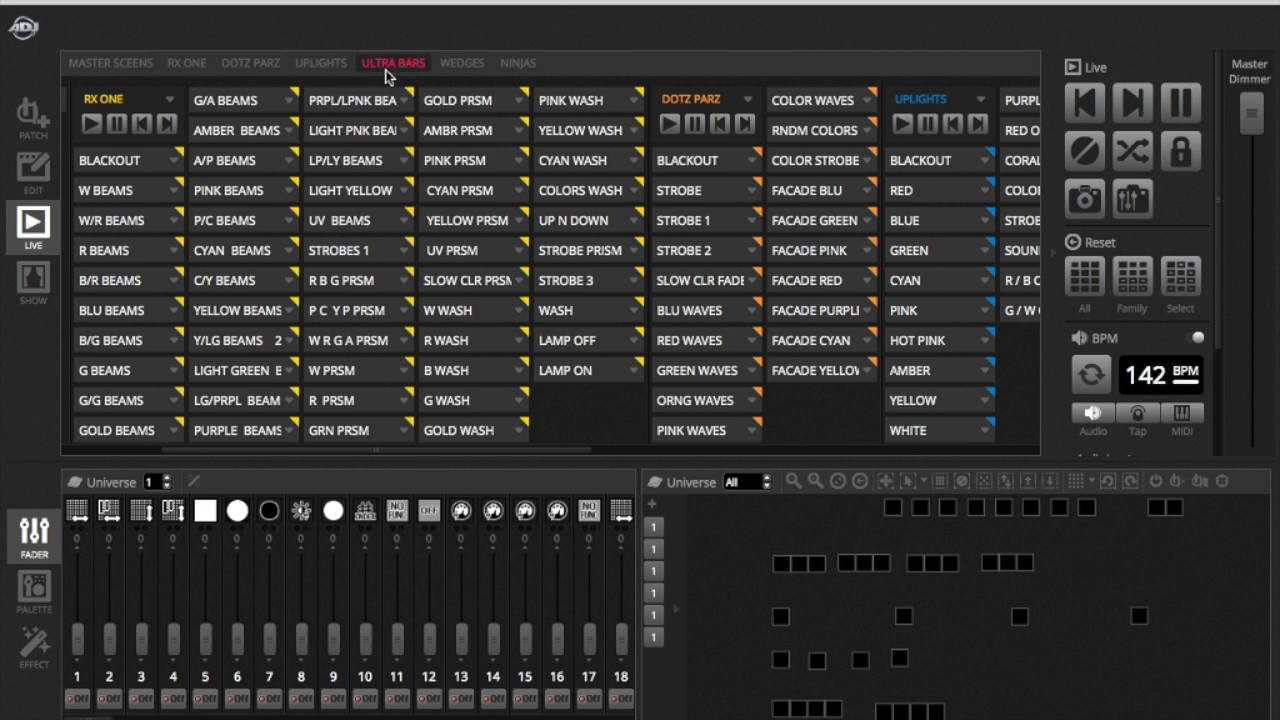
pyautogui.click(456, 70)
pyautogui.click(518, 72)
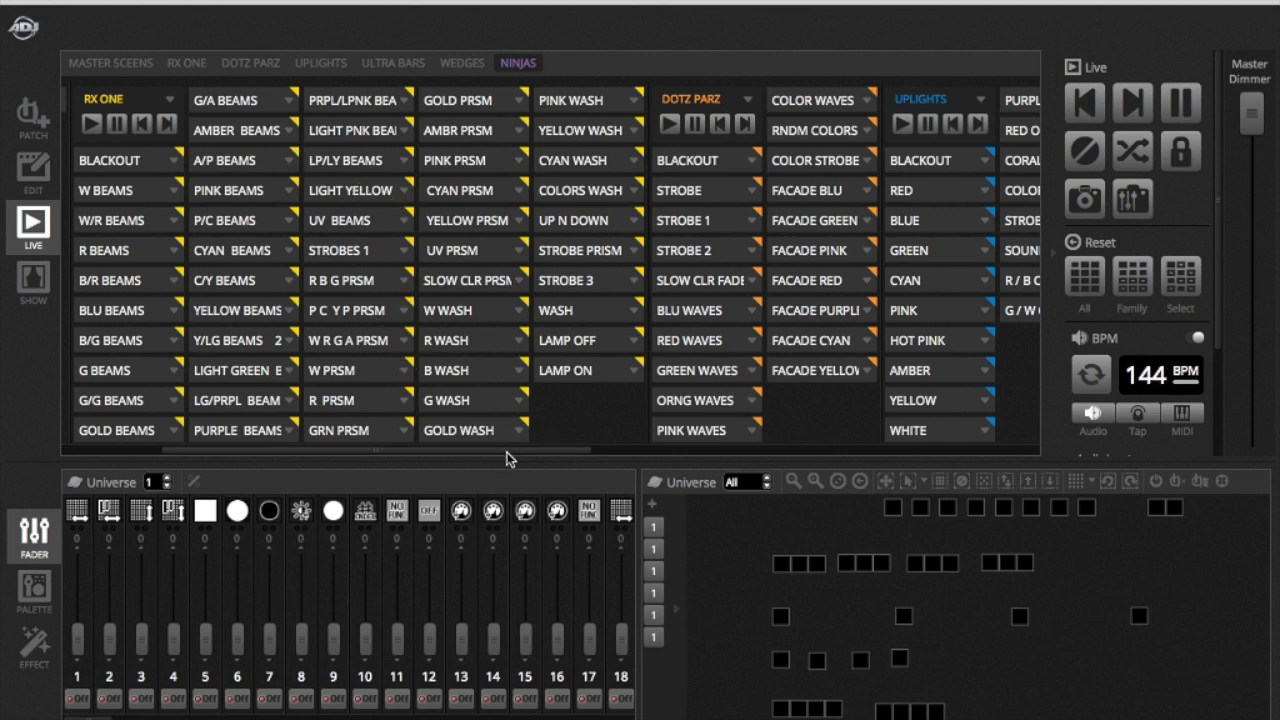
# Step: Browse the scene columns from RX ONE across to NINJAS and collapse the expanded STROBES WHT scene
pyautogui.moveTo(506, 459); pyautogui.dragTo(457, 454)
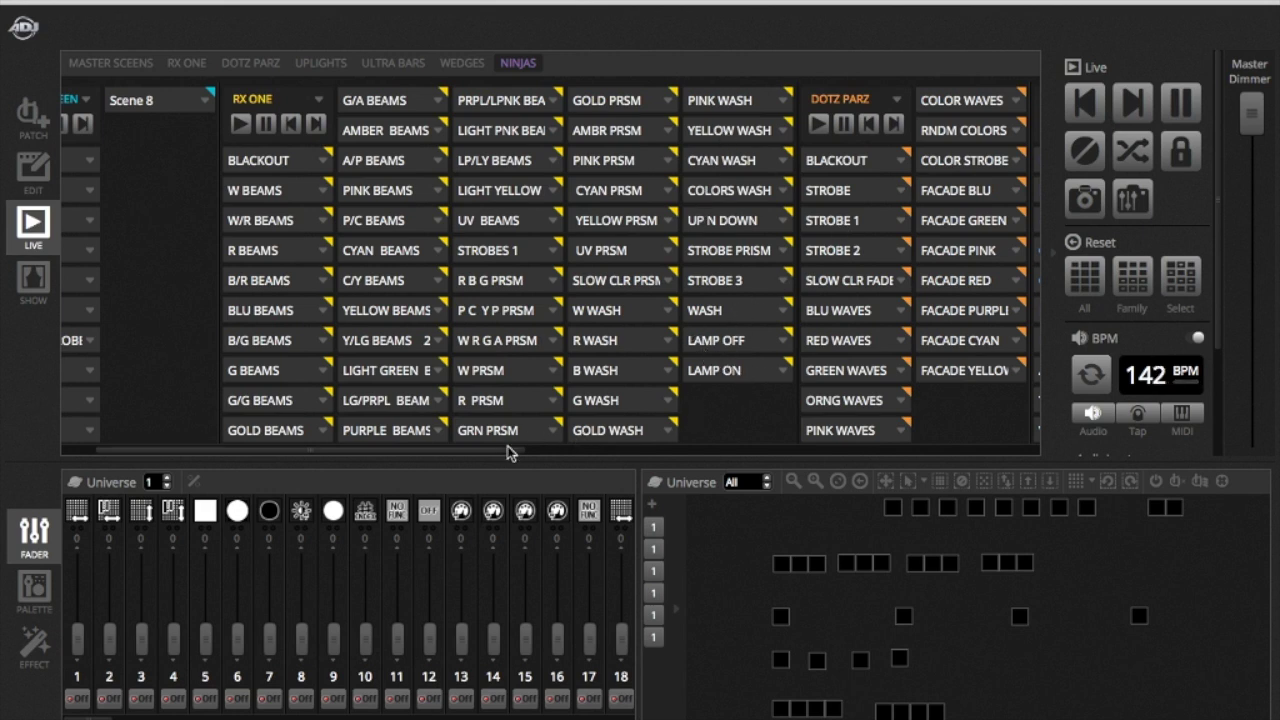
pyautogui.hscroll(-1, 539, 456)
pyautogui.moveTo(539, 456); pyautogui.dragTo(748, 456)
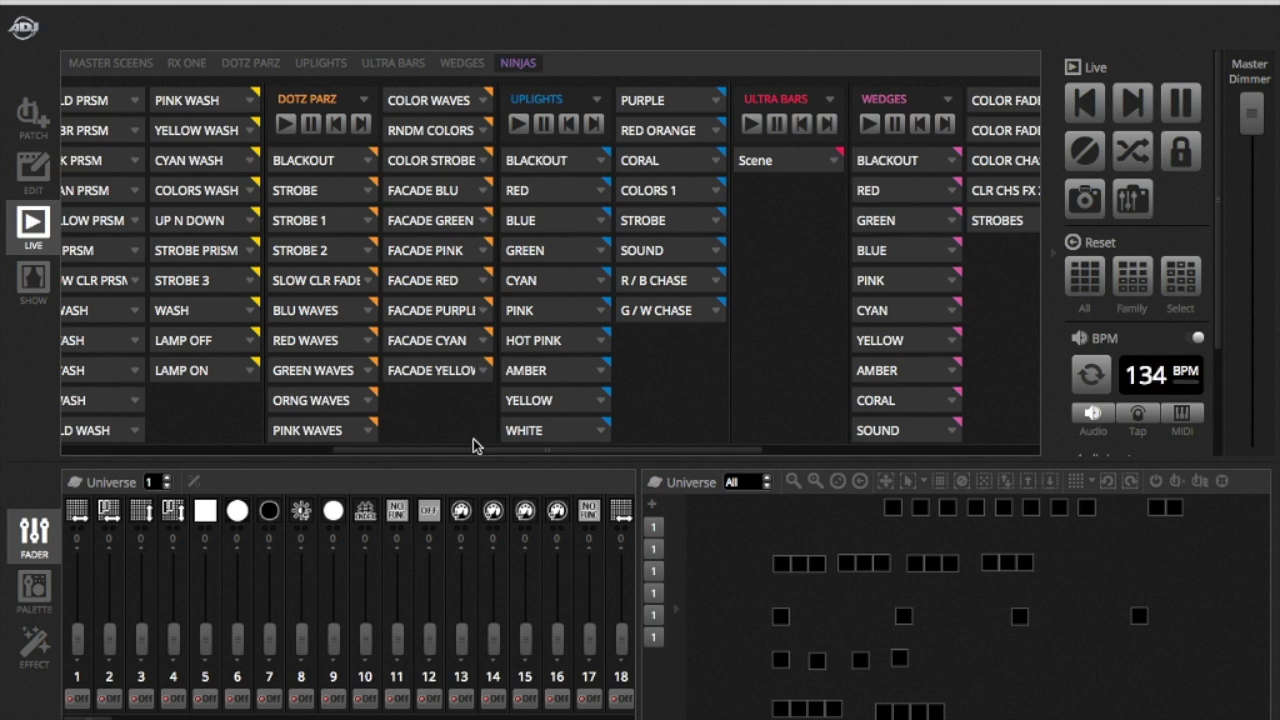
pyautogui.moveTo(545, 458); pyautogui.dragTo(650, 458)
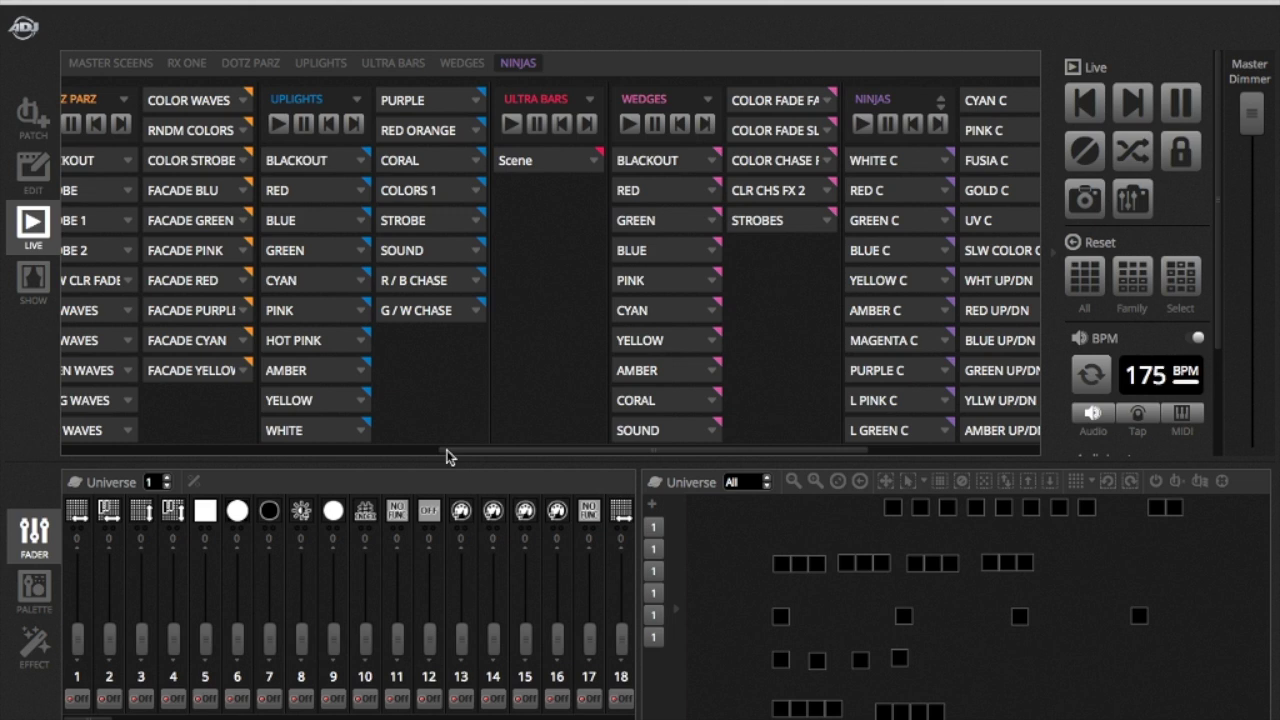
pyautogui.hscroll(5, 447, 457)
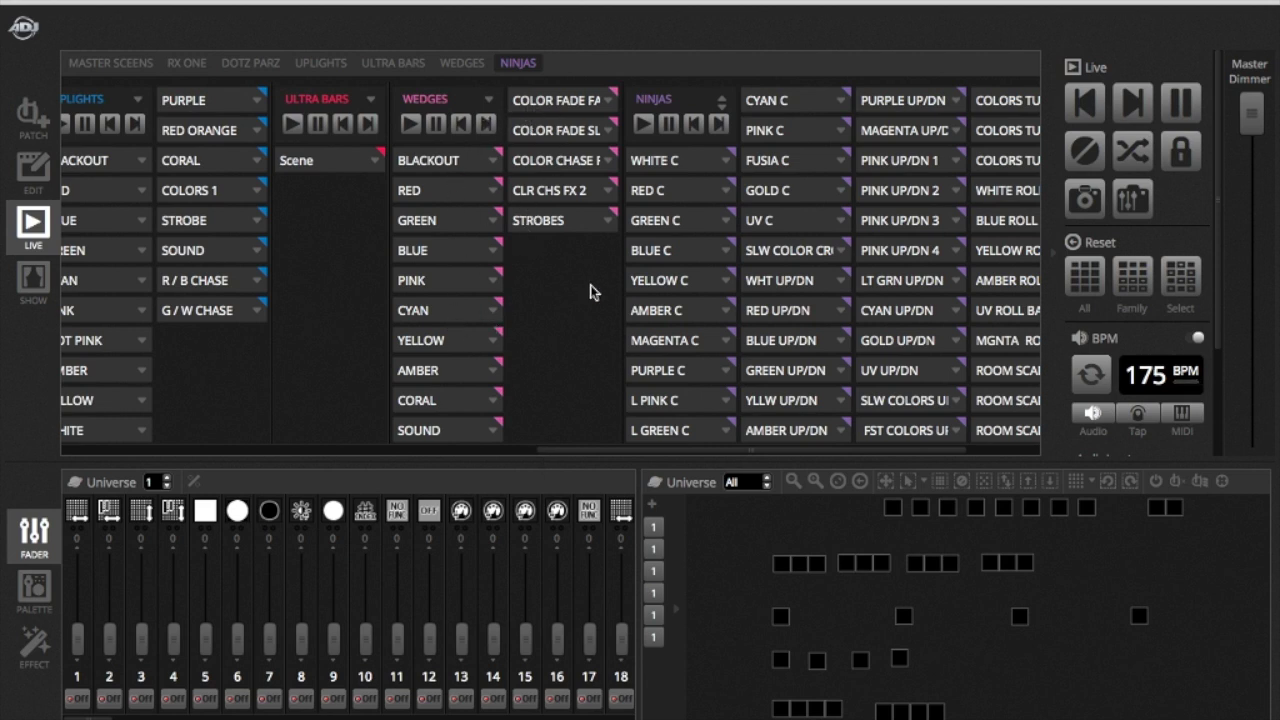
pyautogui.moveTo(577, 457); pyautogui.dragTo(640, 456)
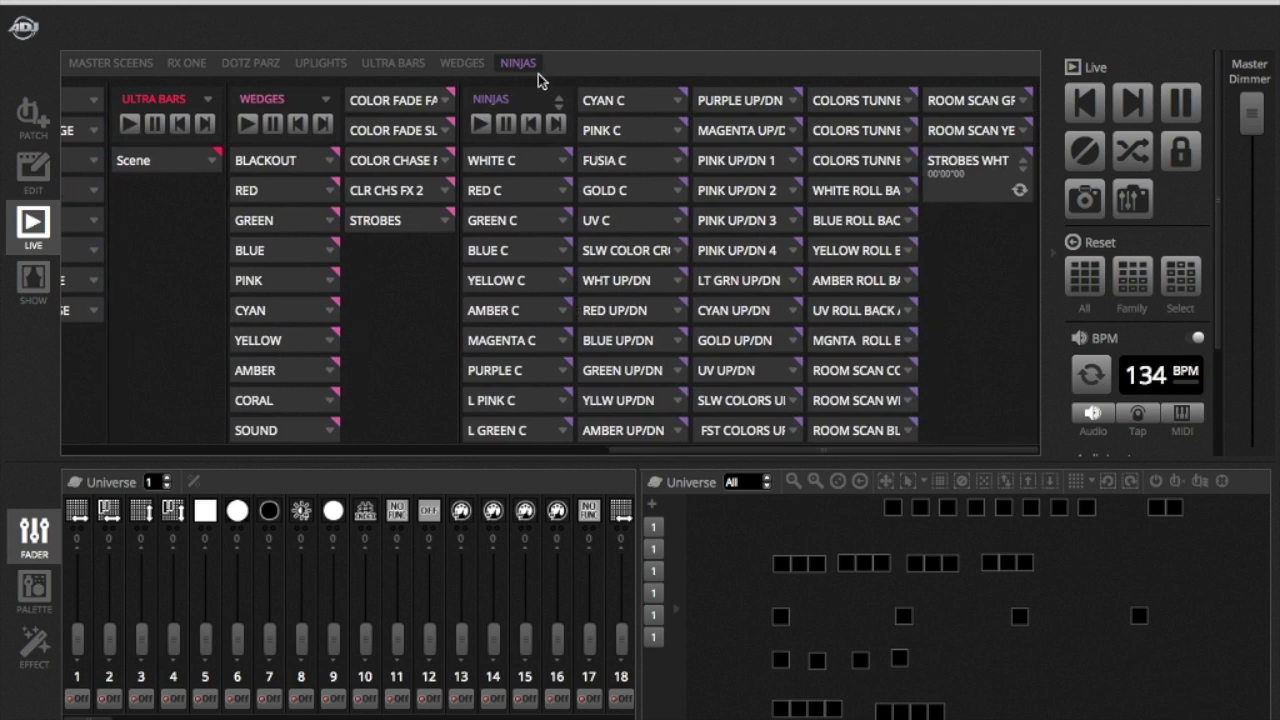
pyautogui.click(1022, 168)
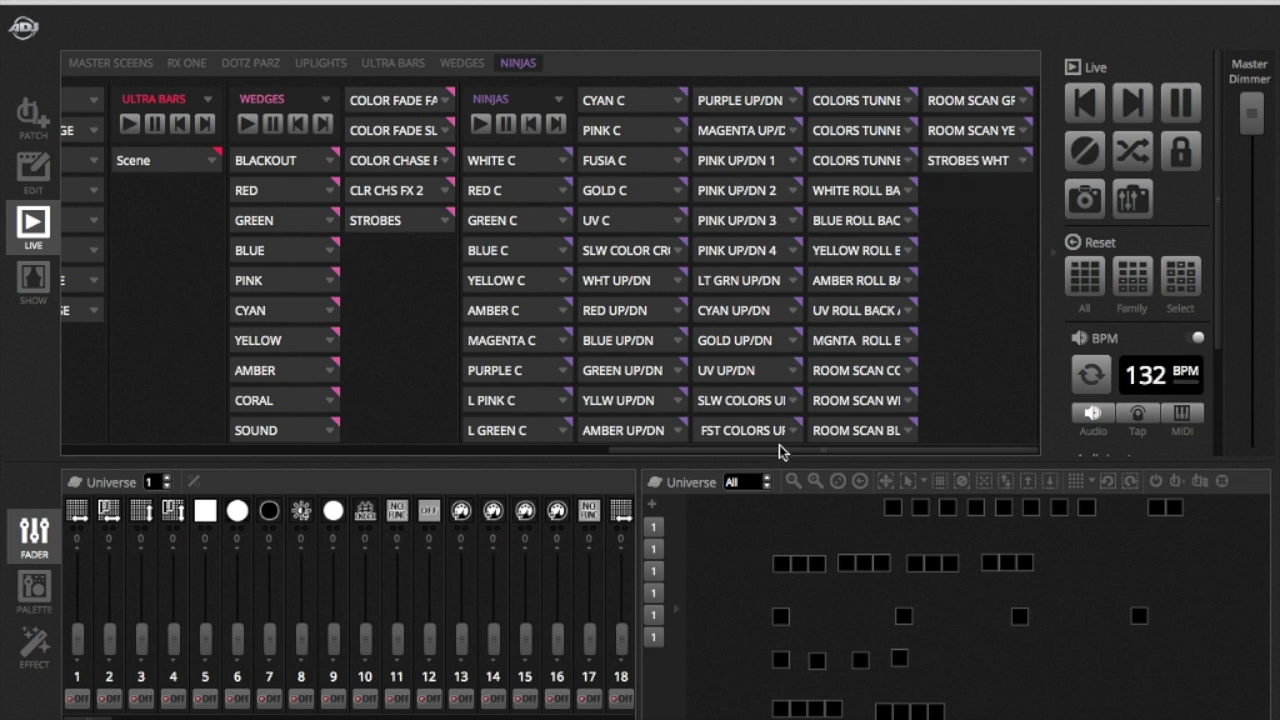
# Step: Detach the fader and fixture panel into a floating window and move it clear of the scene grid
pyautogui.moveTo(768, 452); pyautogui.dragTo(288, 405)
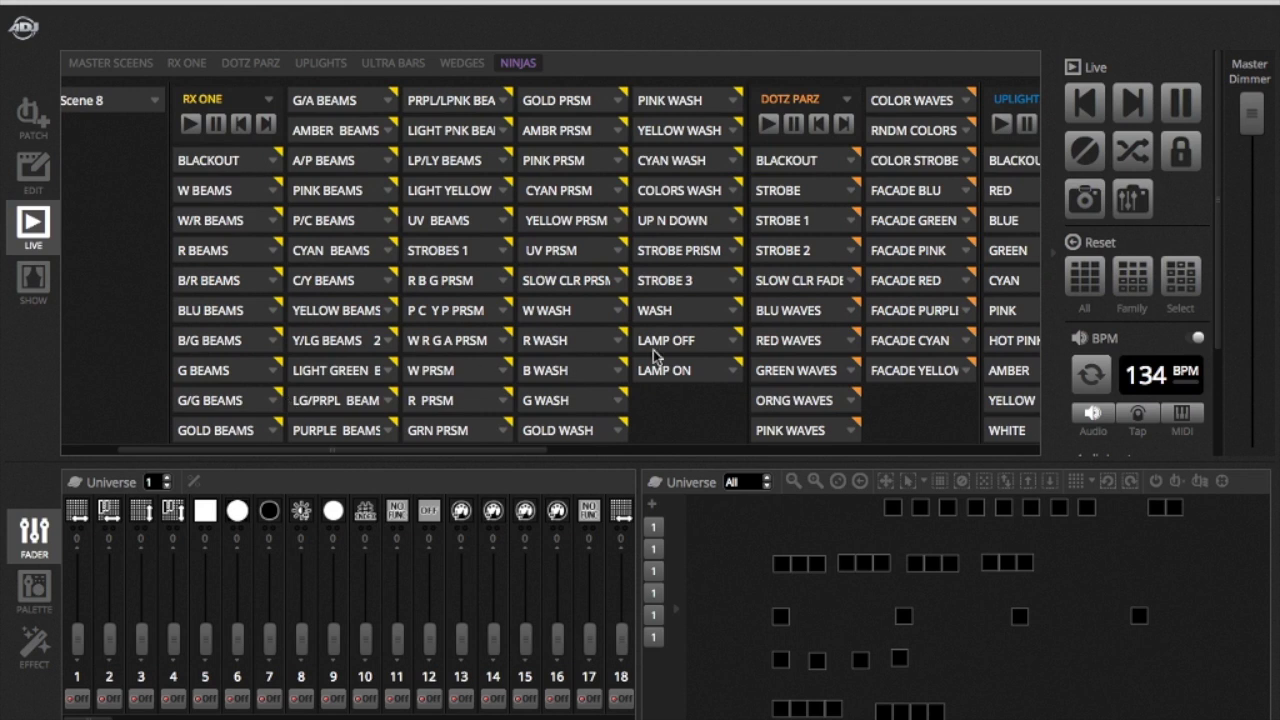
pyautogui.moveTo(450, 454); pyautogui.dragTo(938, 467)
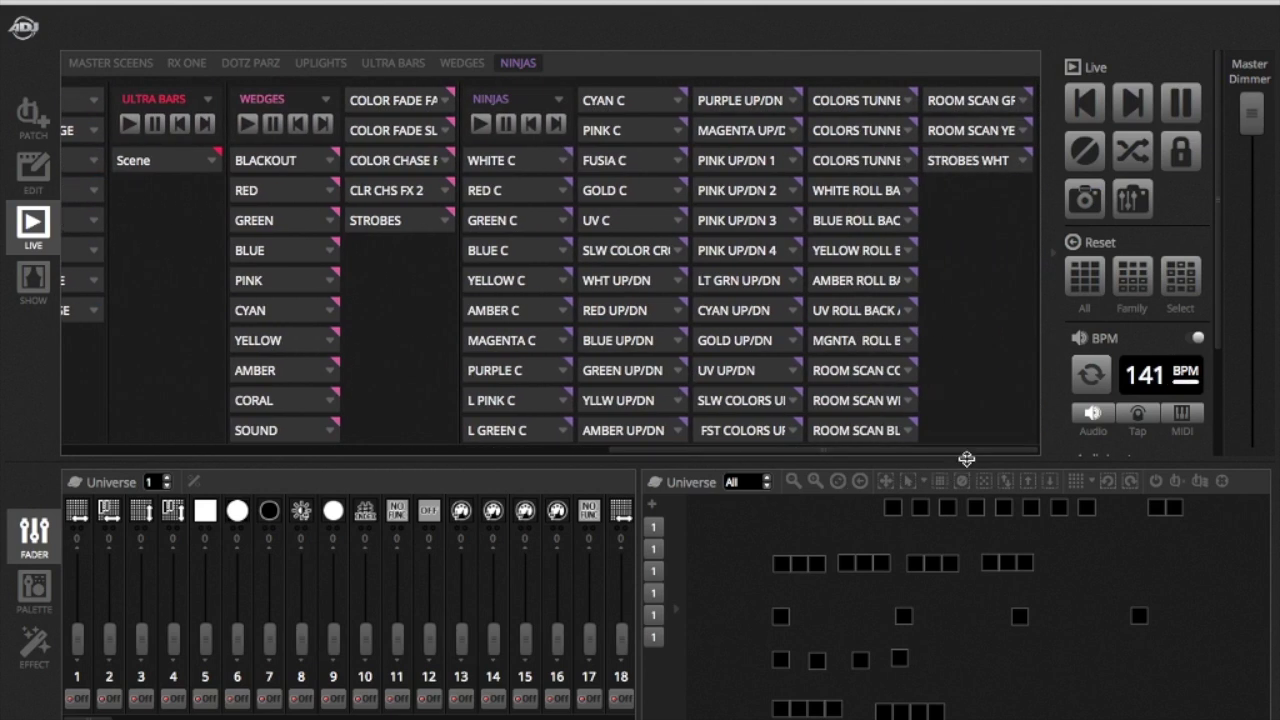
pyautogui.moveTo(967, 451); pyautogui.dragTo(942, 452)
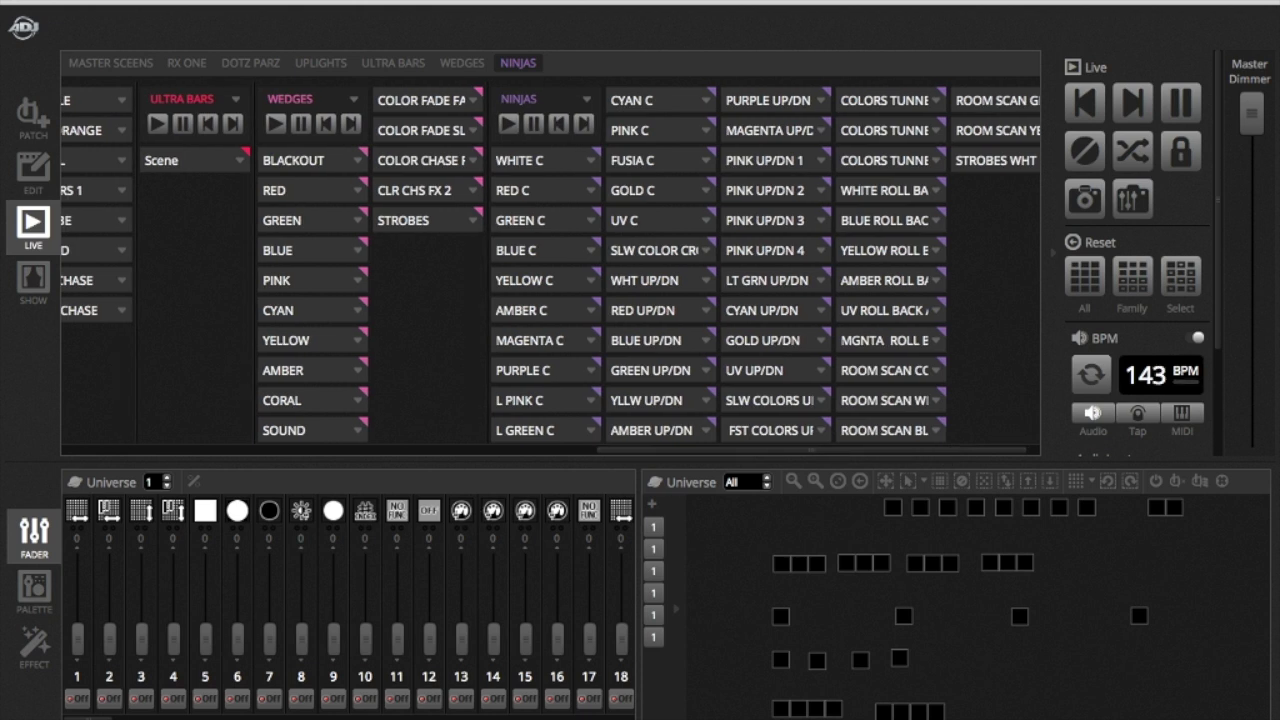
pyautogui.click(68, 710)
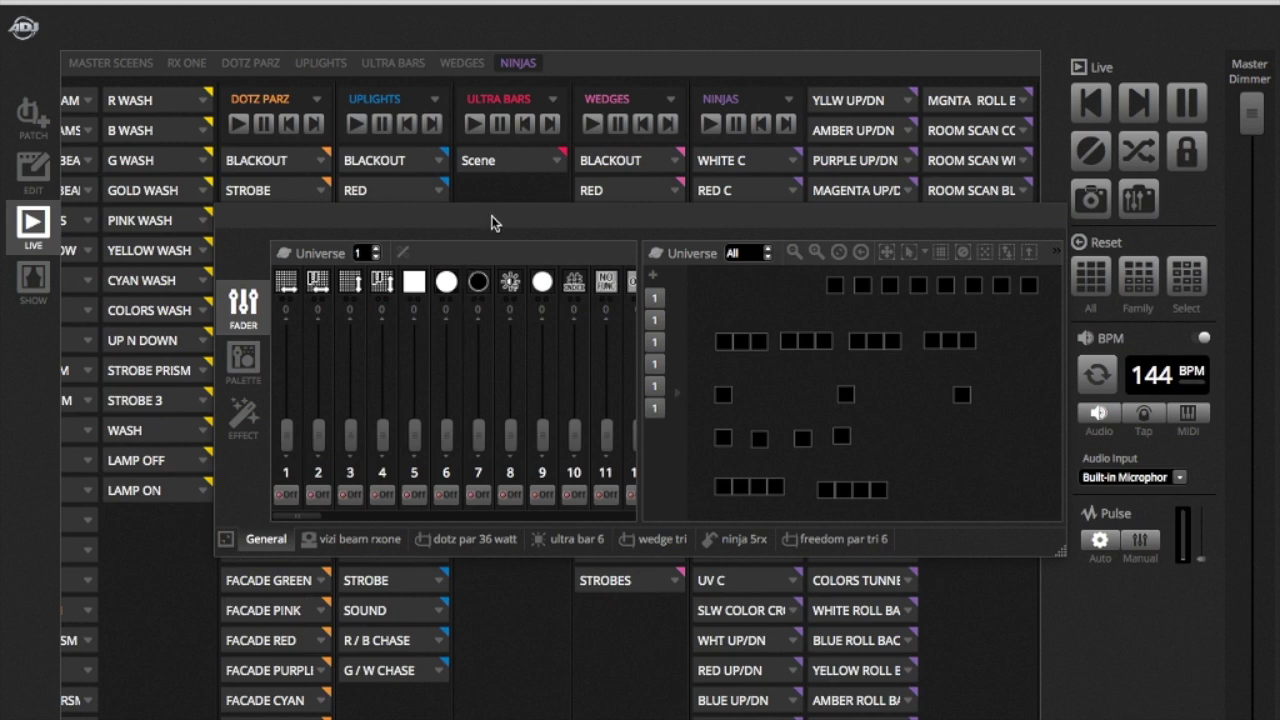
pyautogui.moveTo(491, 222); pyautogui.dragTo(953, 371)
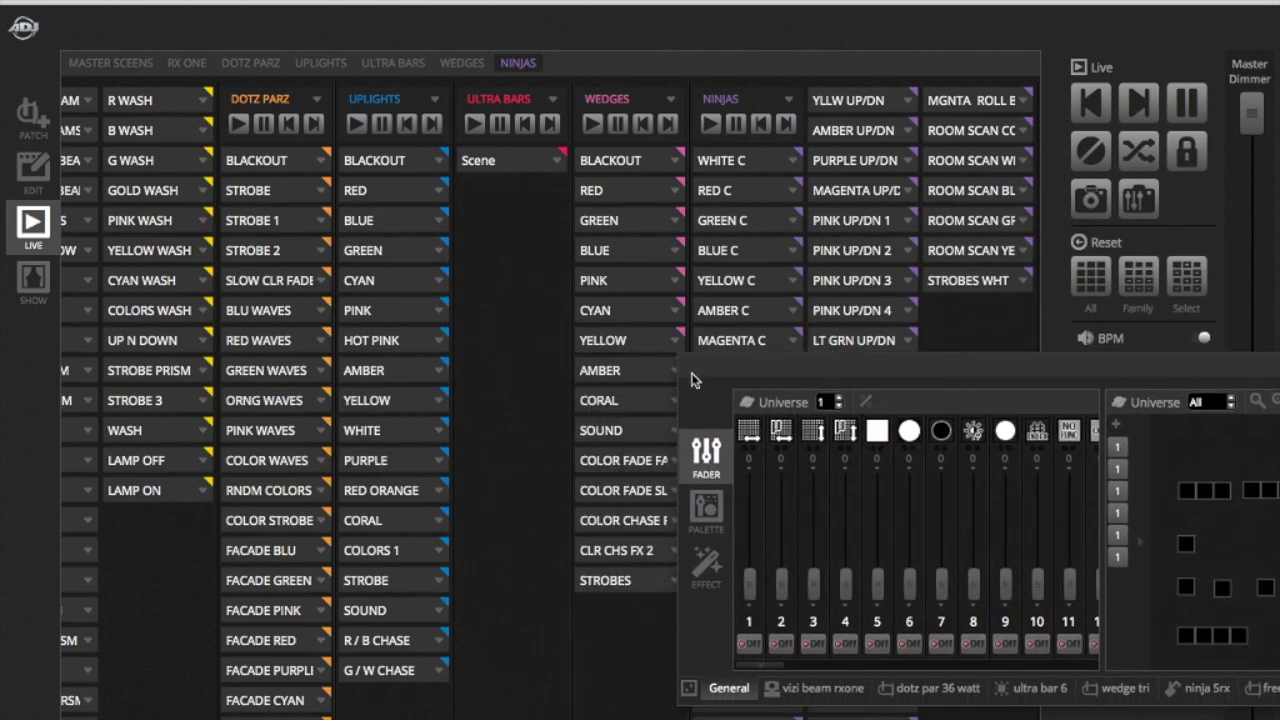
pyautogui.moveTo(697, 370); pyautogui.dragTo(1069, 318)
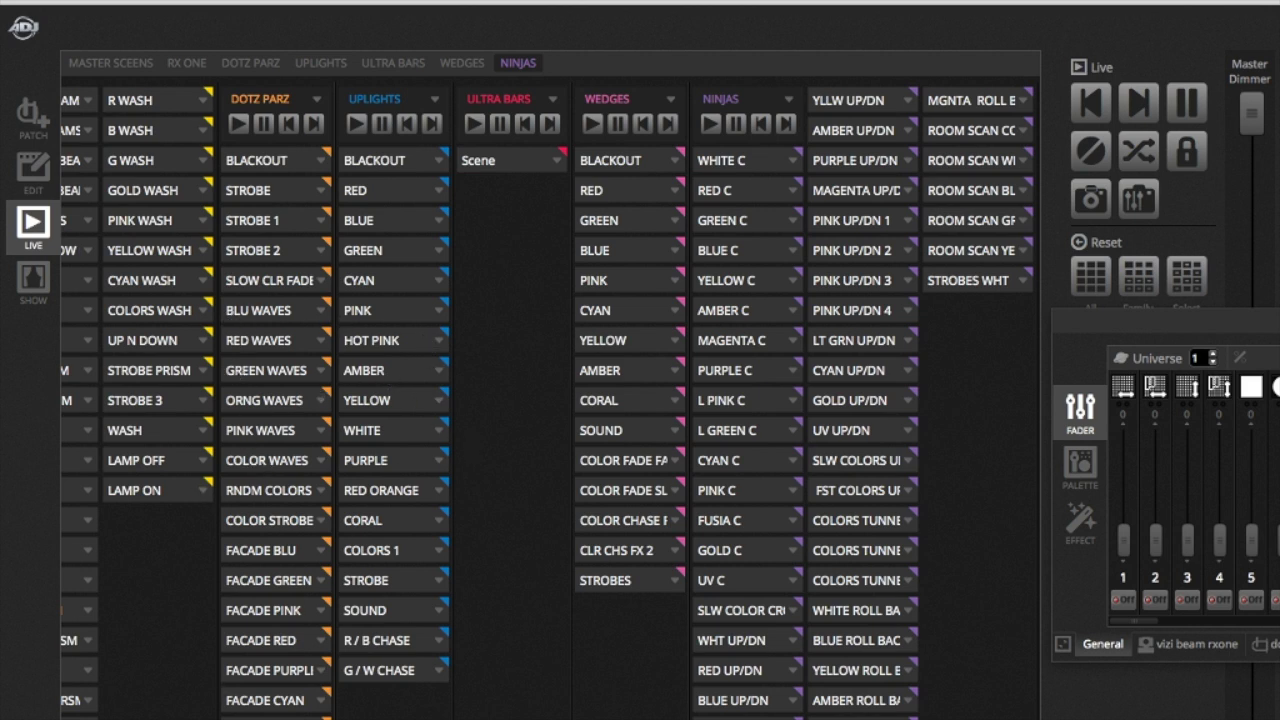
pyautogui.hscroll(-5, 550, 400)
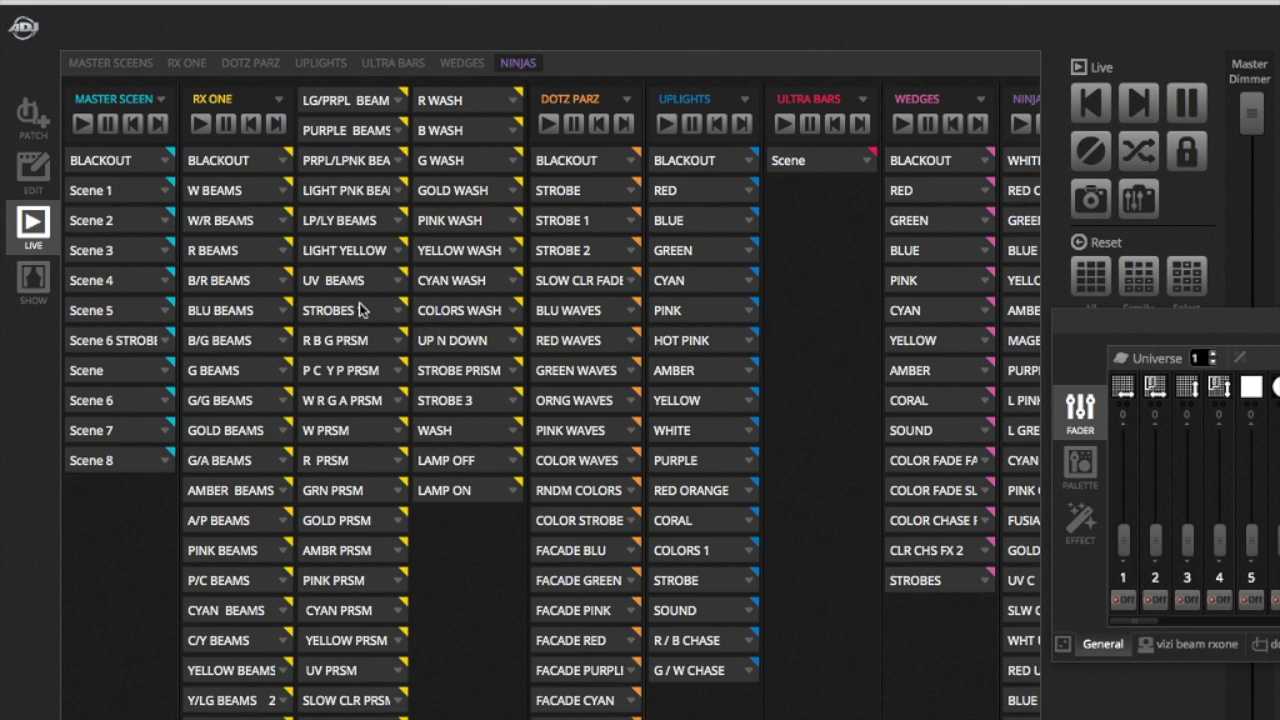
# Step: Play W R G A PRSM, BLU WAVES, the wedges' YELLOW, the uplights' COLORS 1 and the ninjas' L PINK C scenes together
pyautogui.click(343, 404)
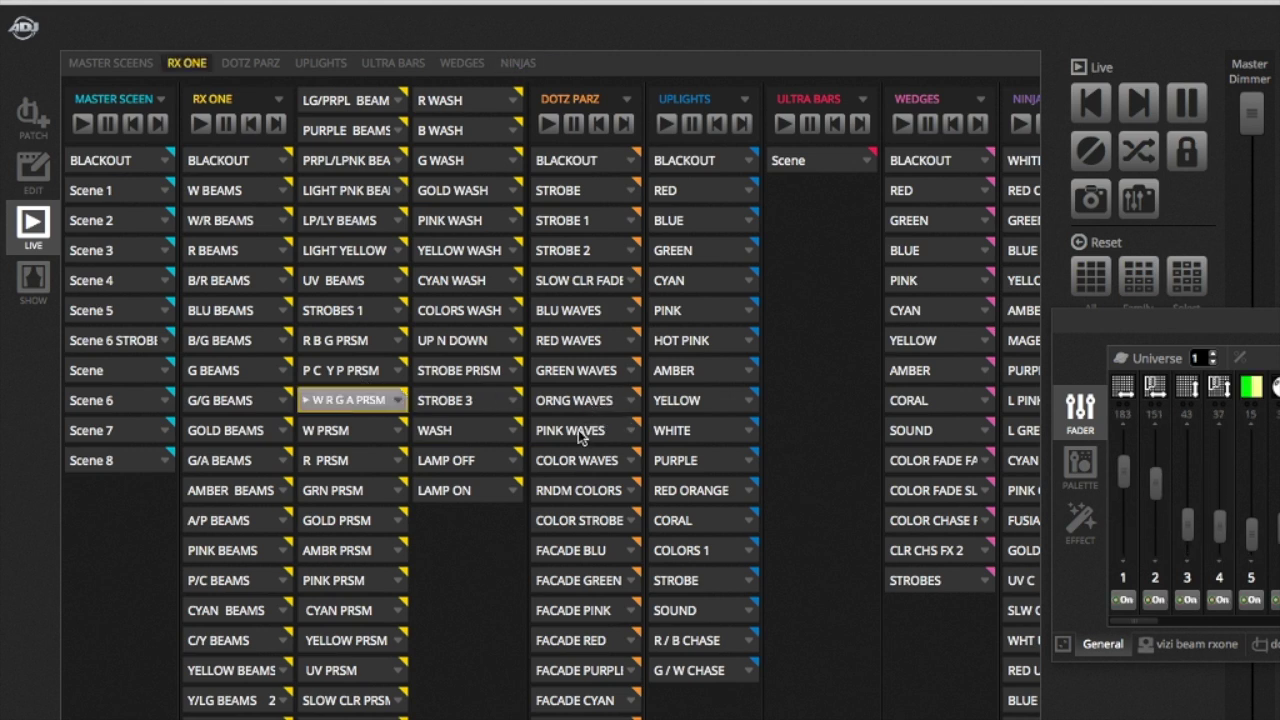
pyautogui.click(600, 316)
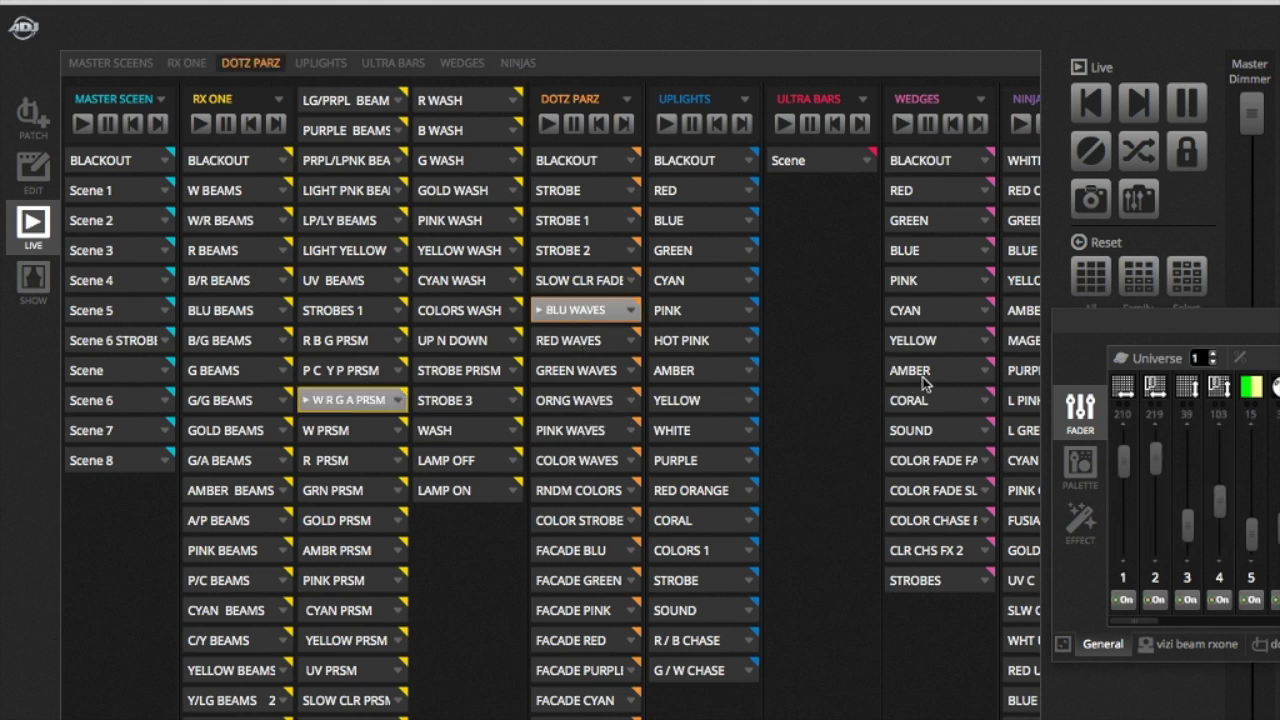
pyautogui.click(926, 343)
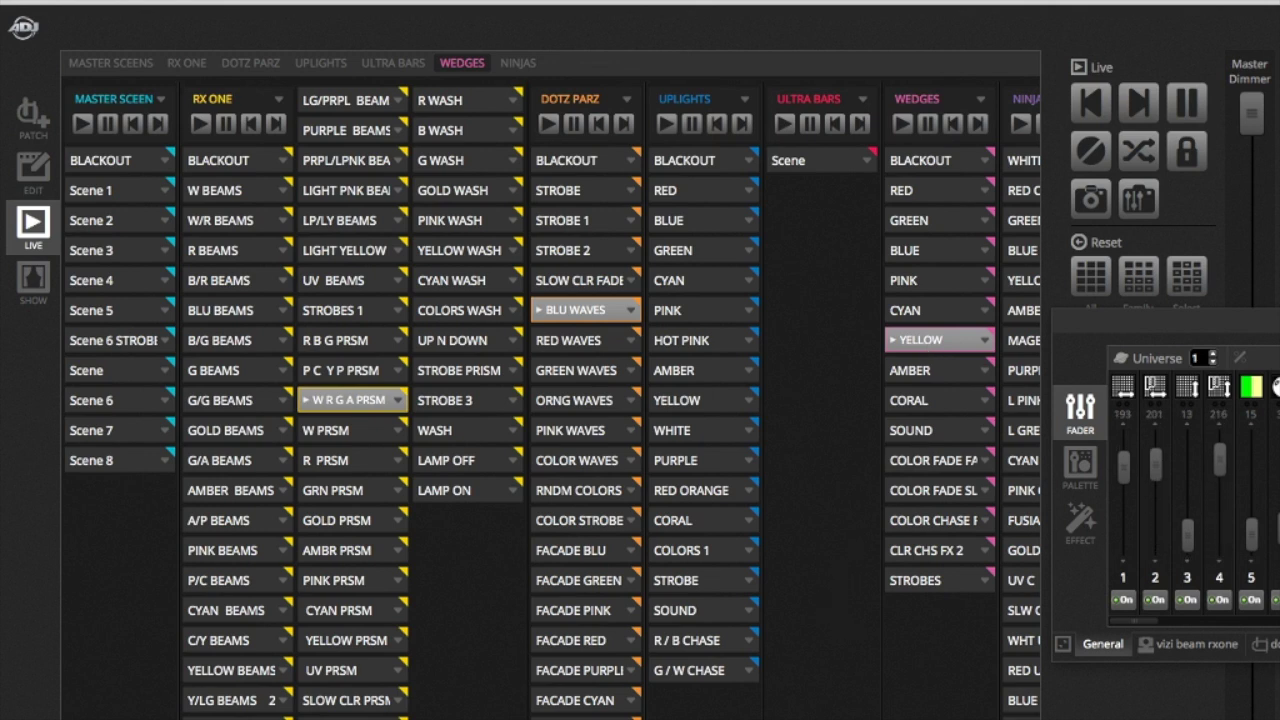
pyautogui.hscroll(1, 660, 640)
pyautogui.click(606, 580)
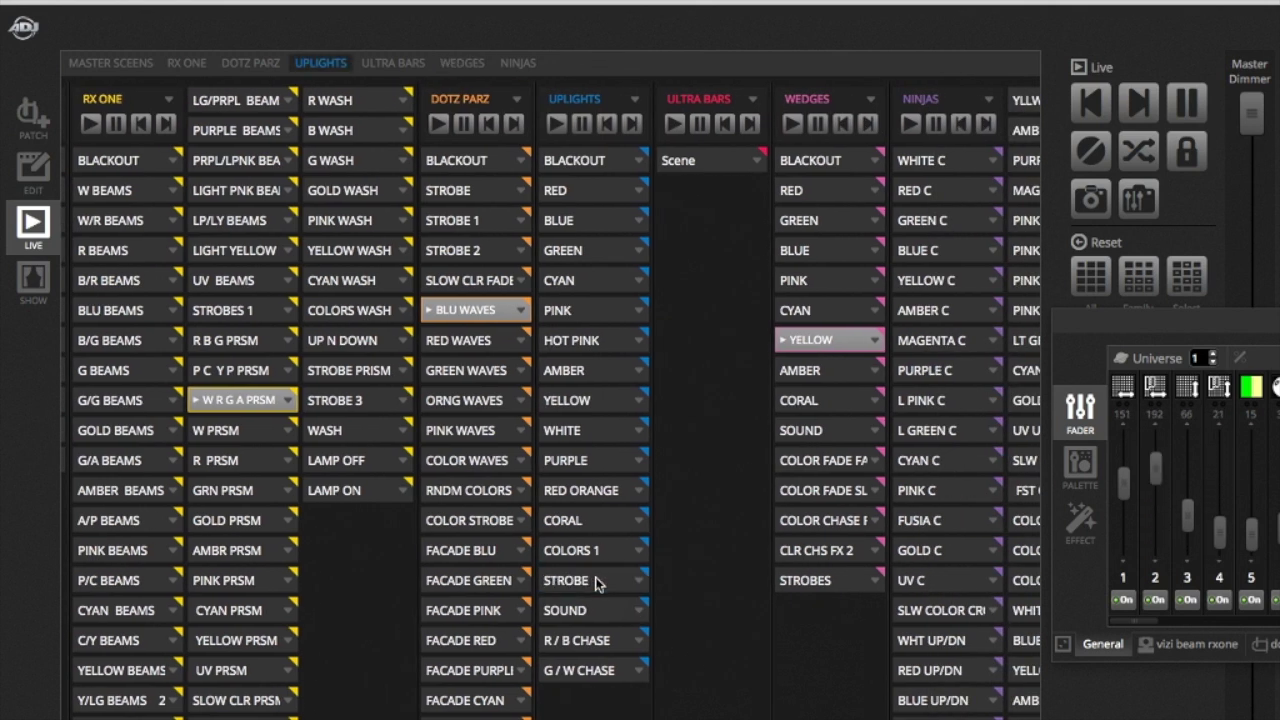
pyautogui.click(604, 548)
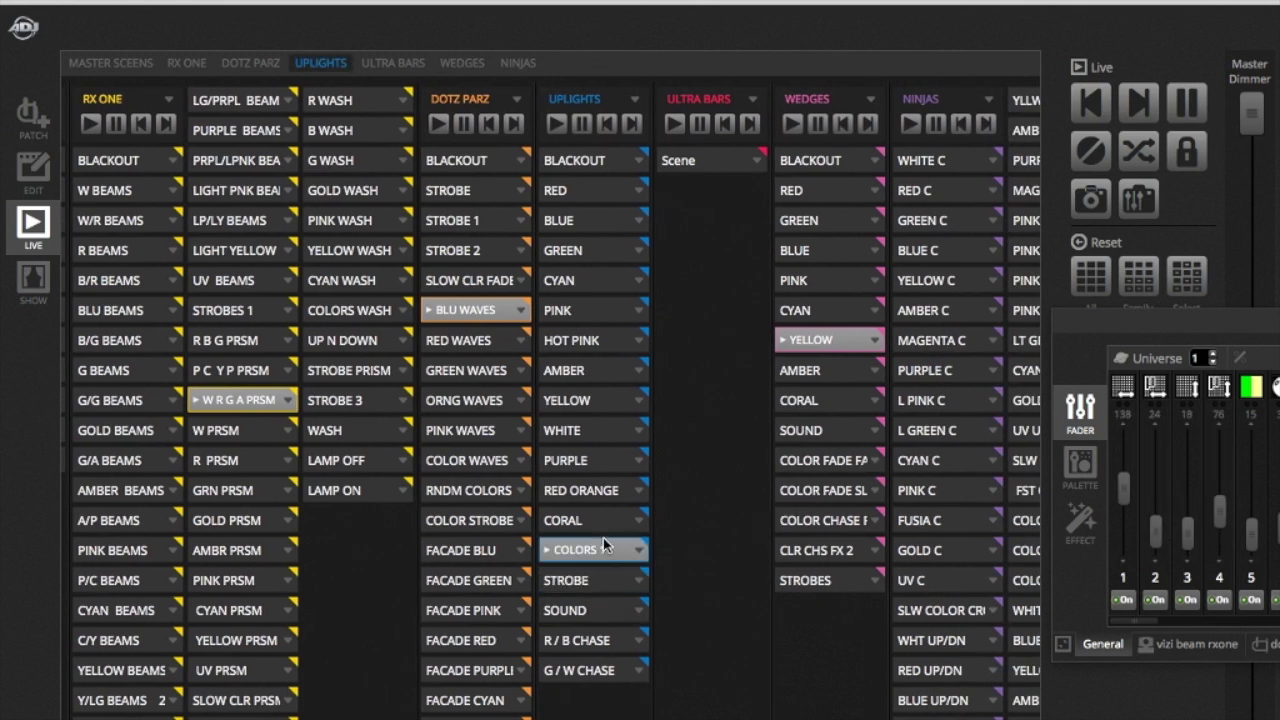
pyautogui.click(940, 403)
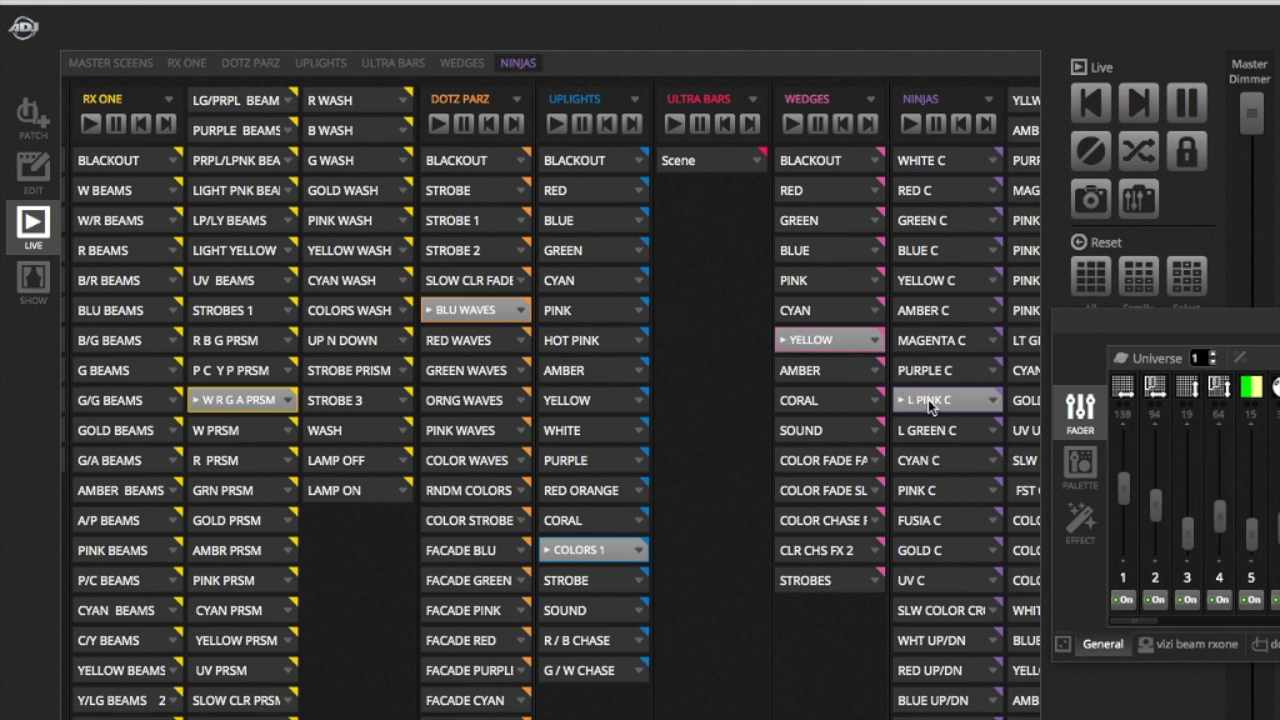
# Step: Stop all the running scenes in the NINJAS, WEDGES, UPLIGHTS, DOTZ PARZ and RX ONE groups
pyautogui.click(926, 404)
pyautogui.click(850, 345)
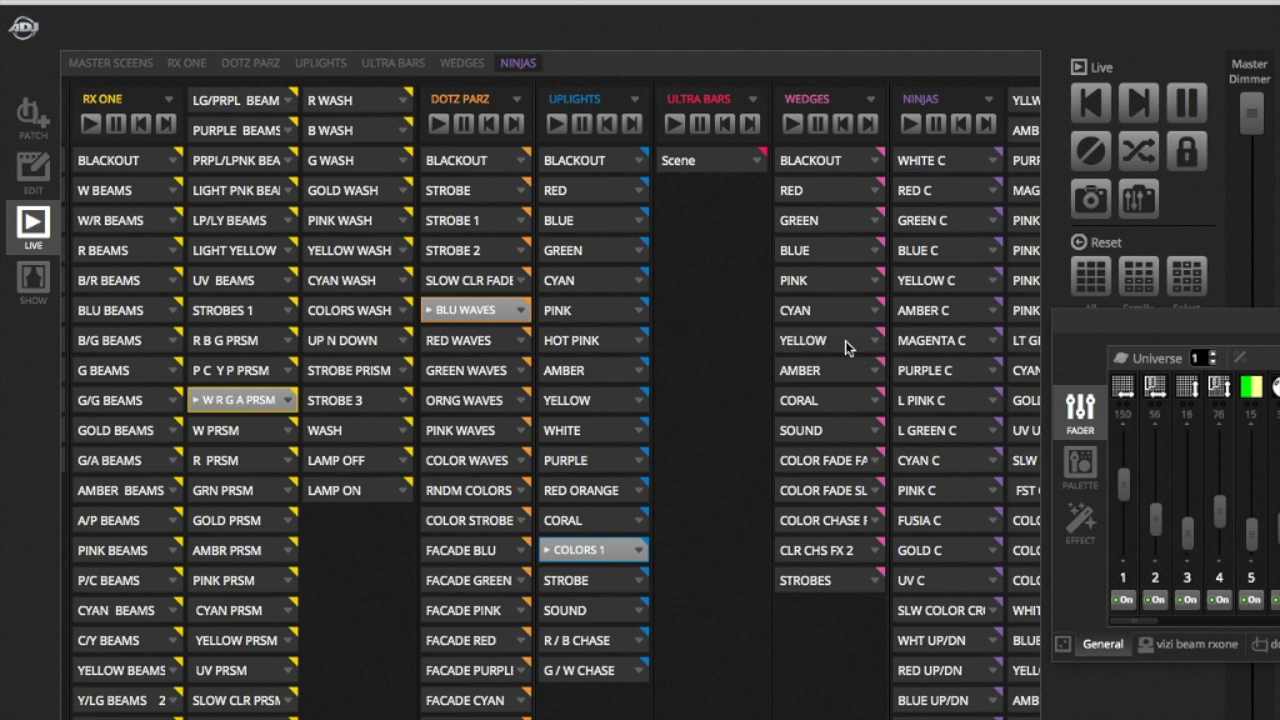
pyautogui.click(598, 552)
pyautogui.click(483, 315)
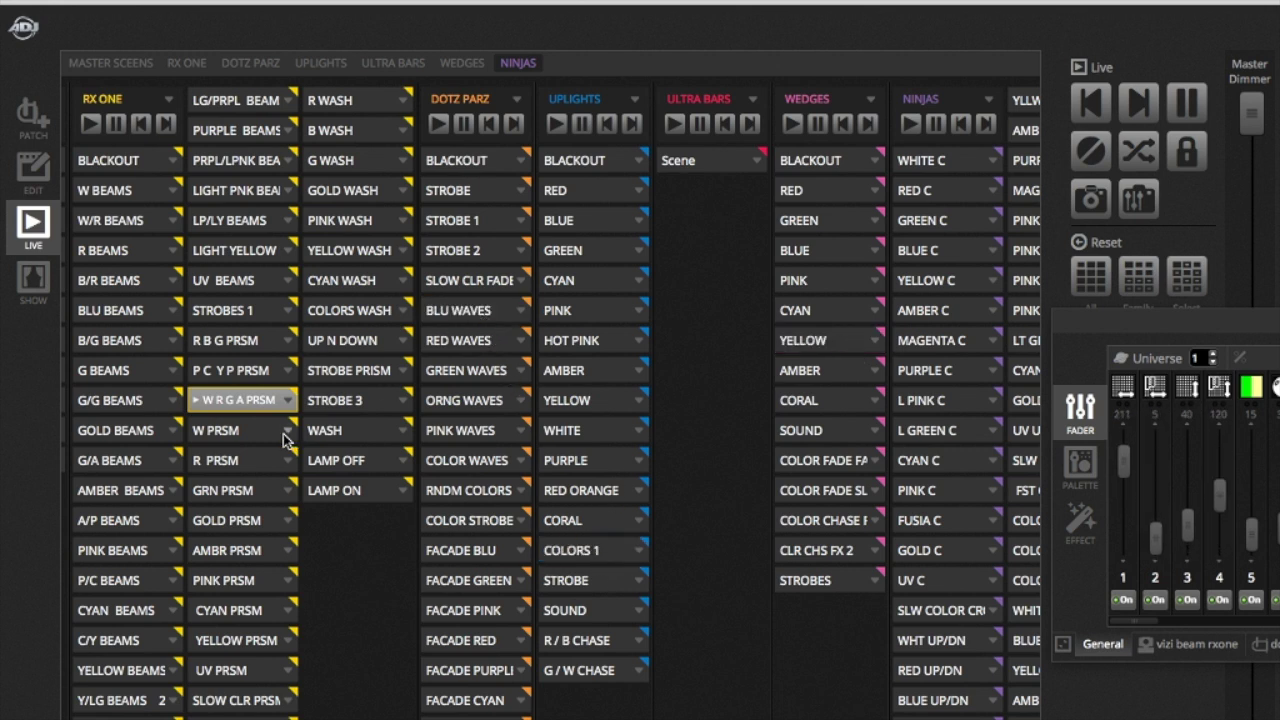
pyautogui.click(240, 400)
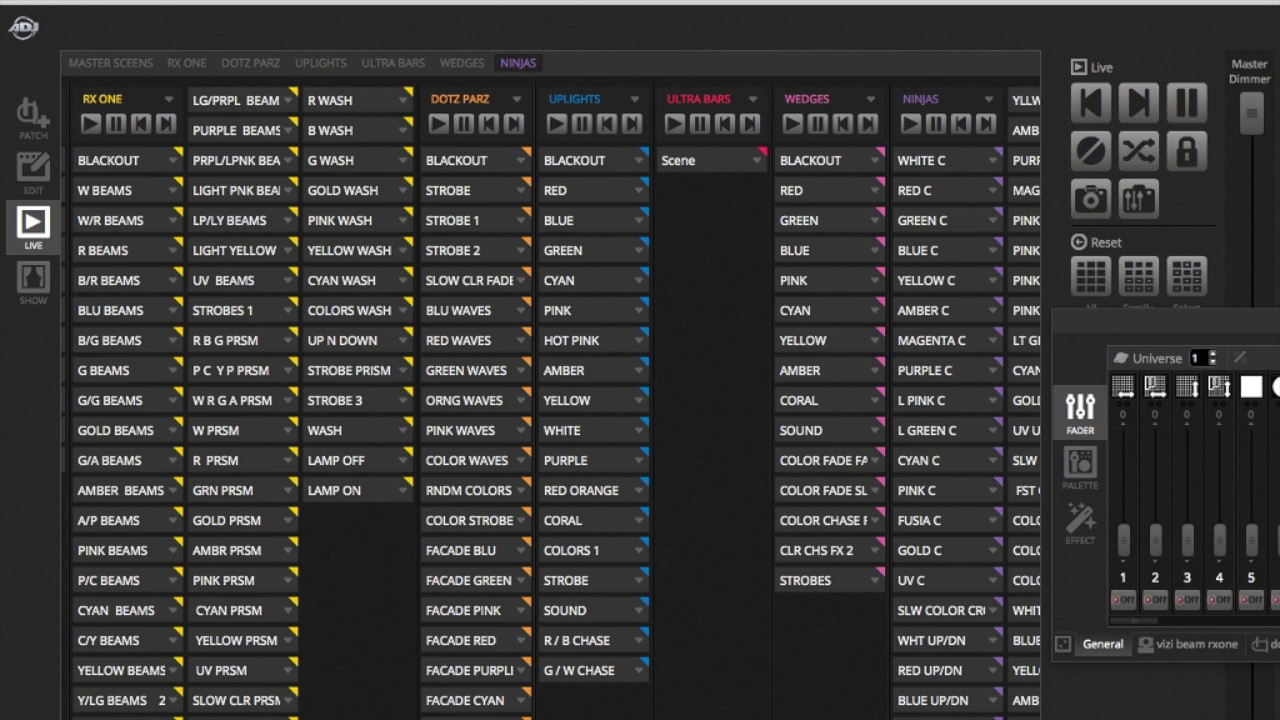
# Step: Play the W BEAMS scene of the RX ONE group, then stop it
pyautogui.hscroll(-3, 550, 400)
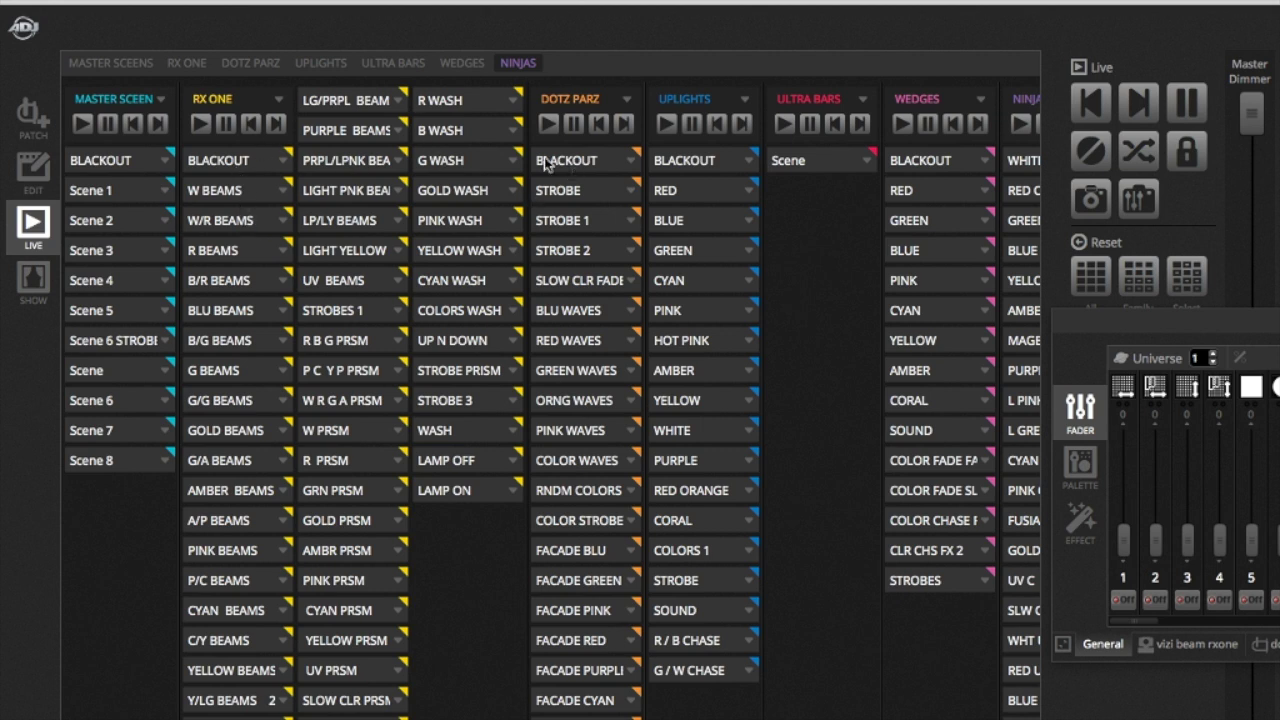
pyautogui.click(226, 199)
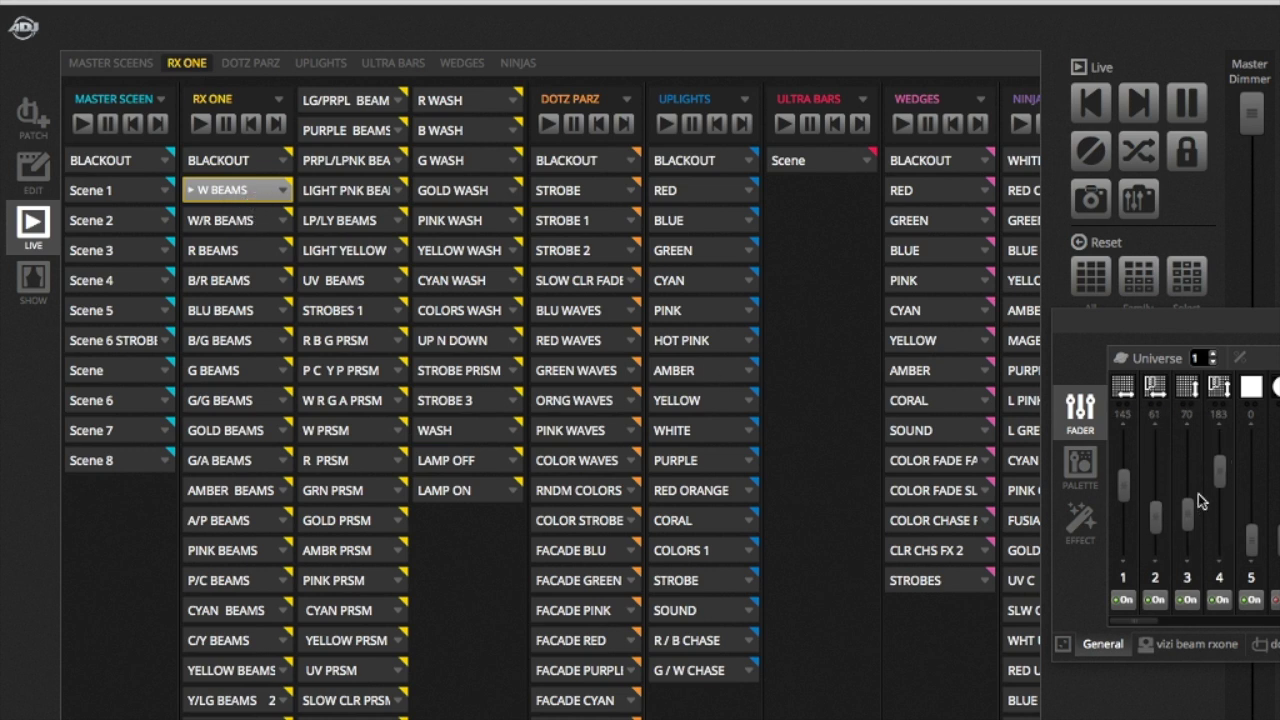
pyautogui.click(201, 196)
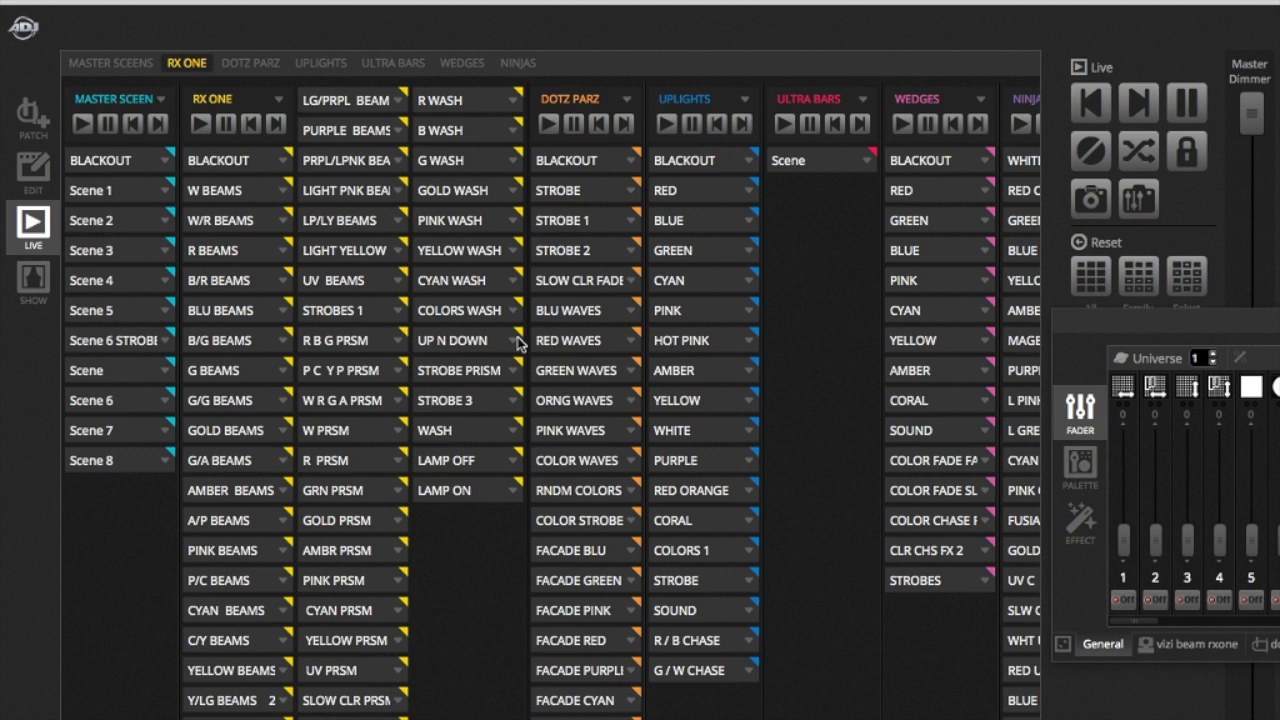
# Step: Play the master scenes Scene 1 through Scene 5 and Scene 6 STROBES one after another
pyautogui.click(129, 192)
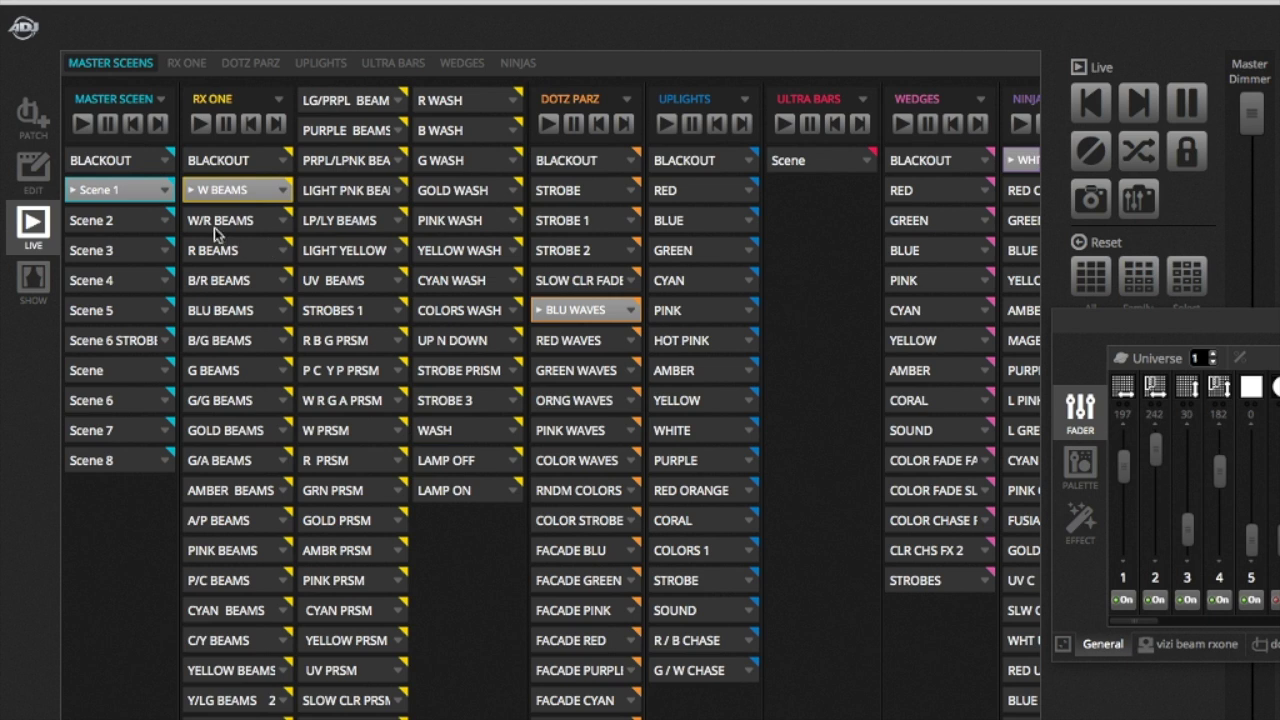
pyautogui.click(128, 225)
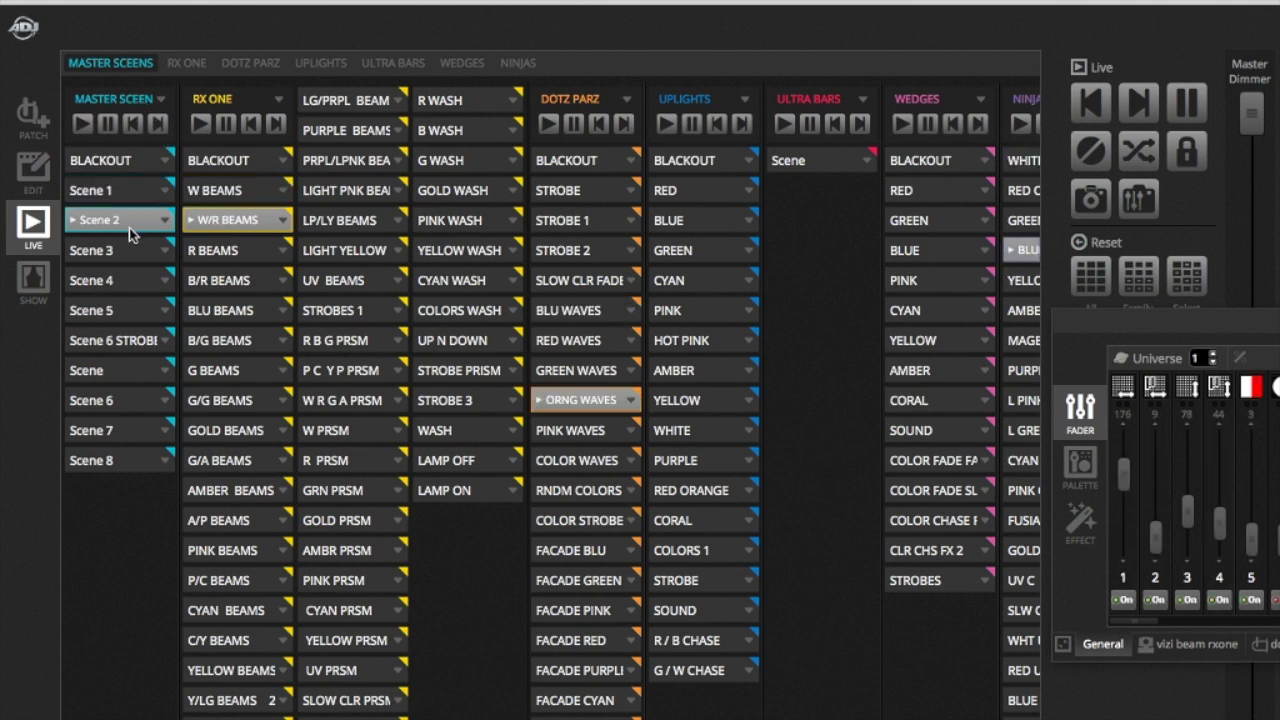
pyautogui.click(128, 255)
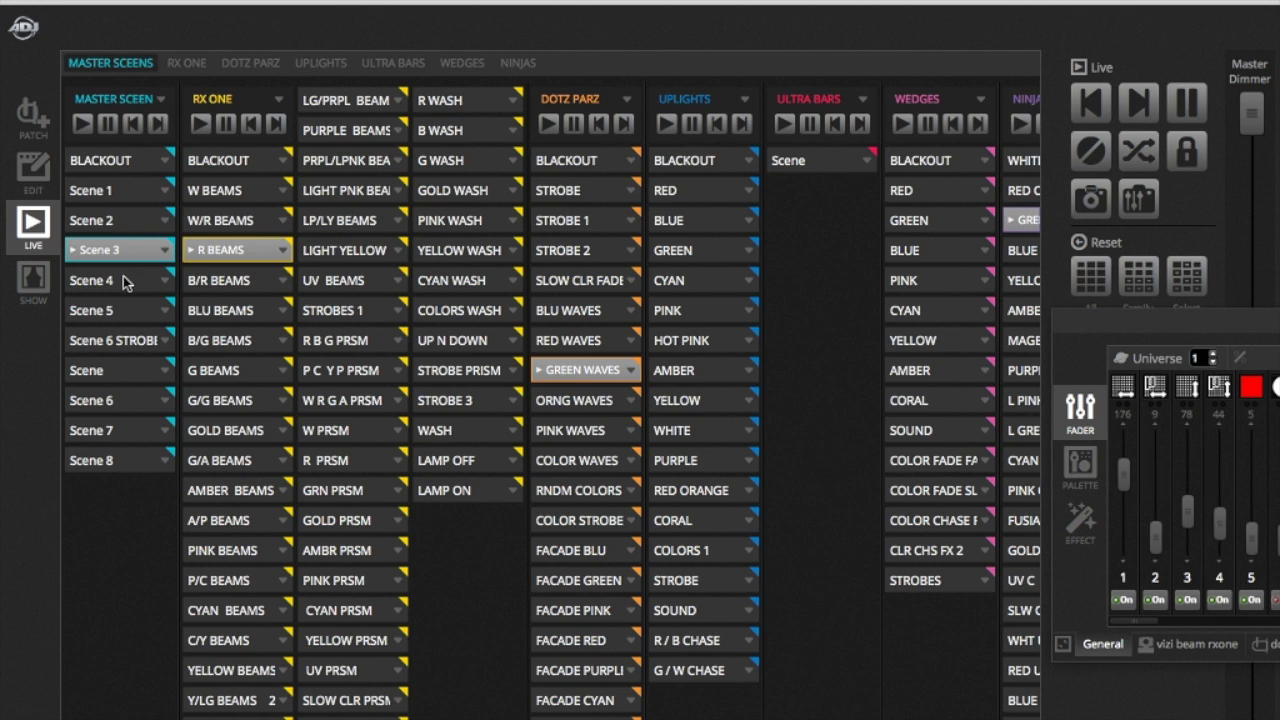
pyautogui.click(125, 282)
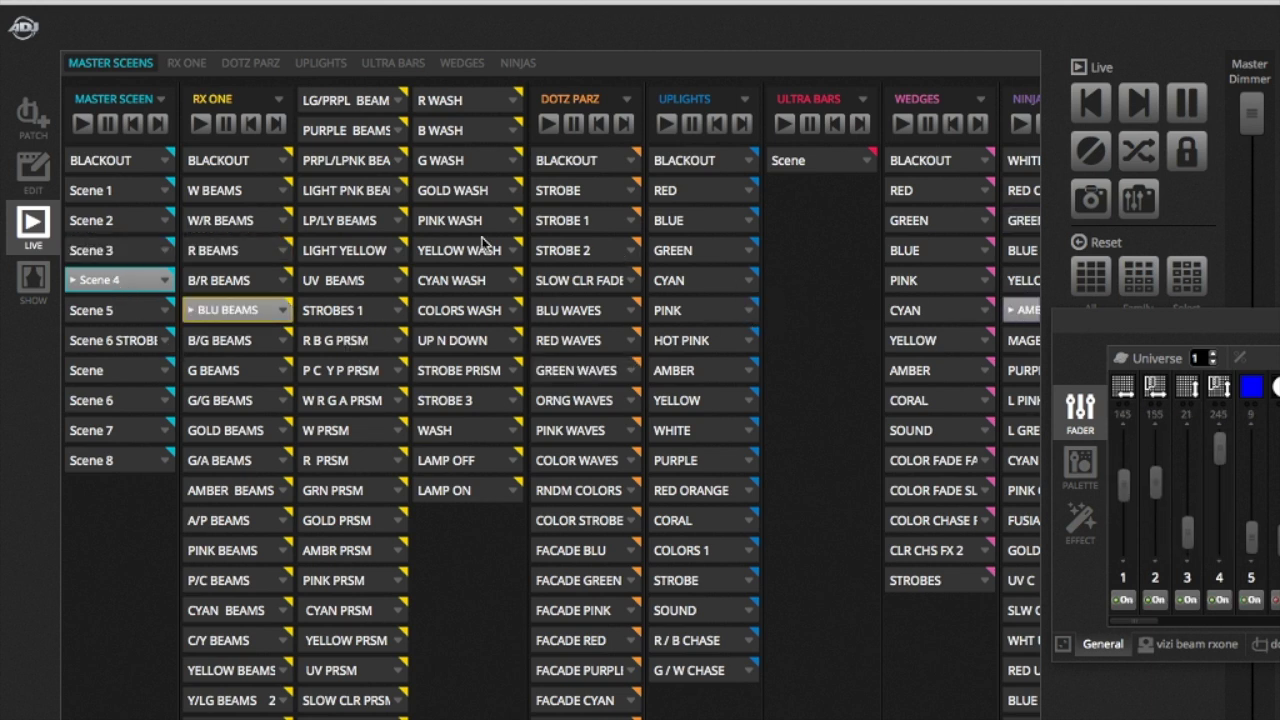
pyautogui.click(129, 311)
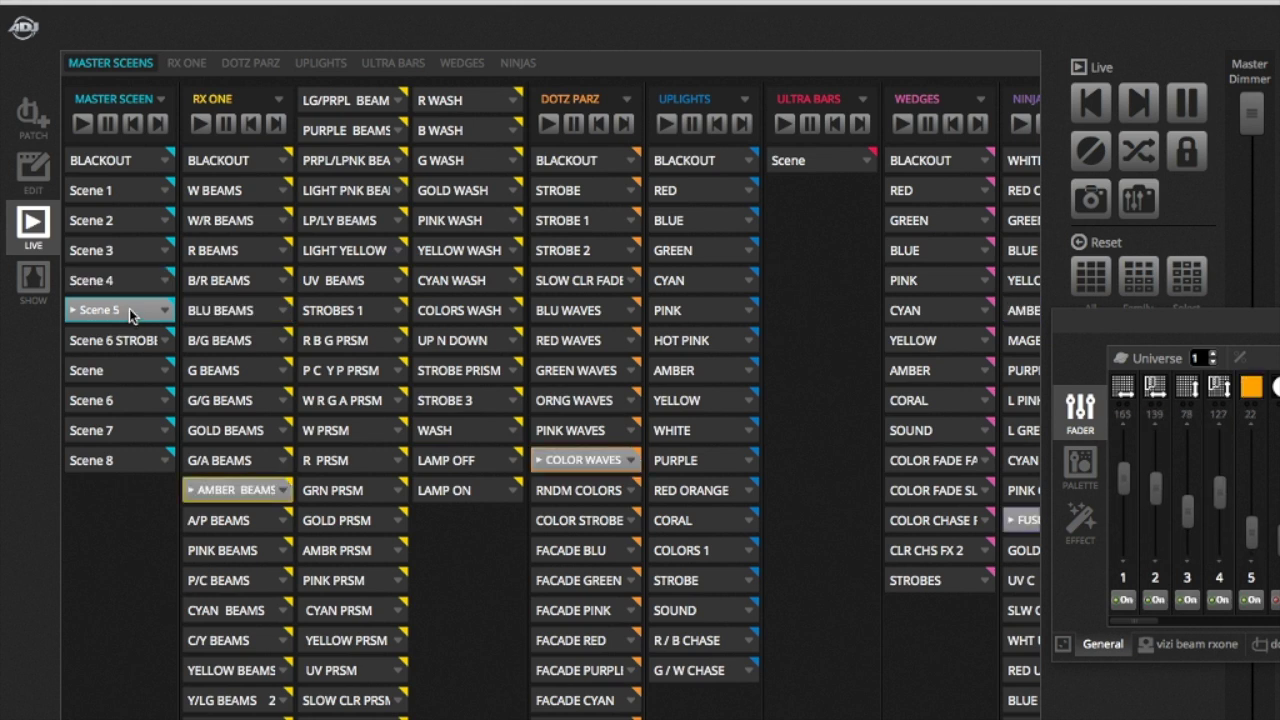
pyautogui.click(129, 341)
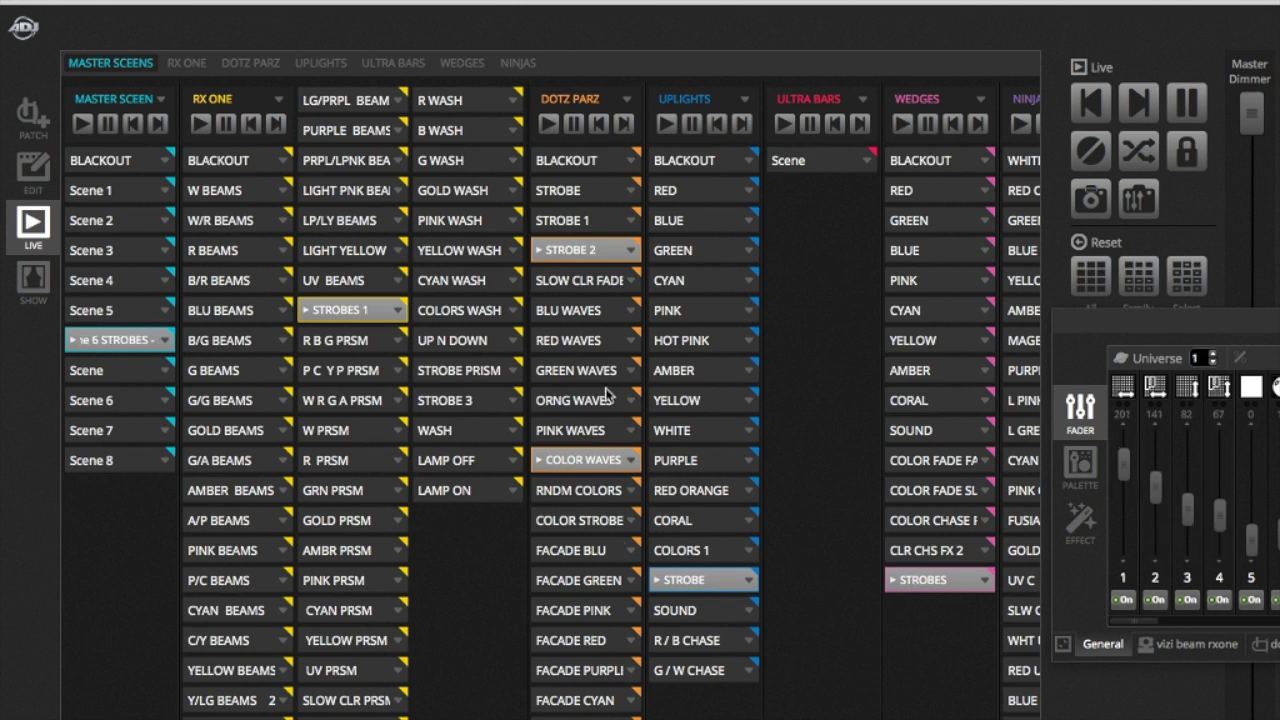
# Step: Stop STROBE 2 in the DOTZ PARZ group and play the master scenes Scene, Scene 6, Scene 7 and Scene 8 in turn
pyautogui.click(607, 251)
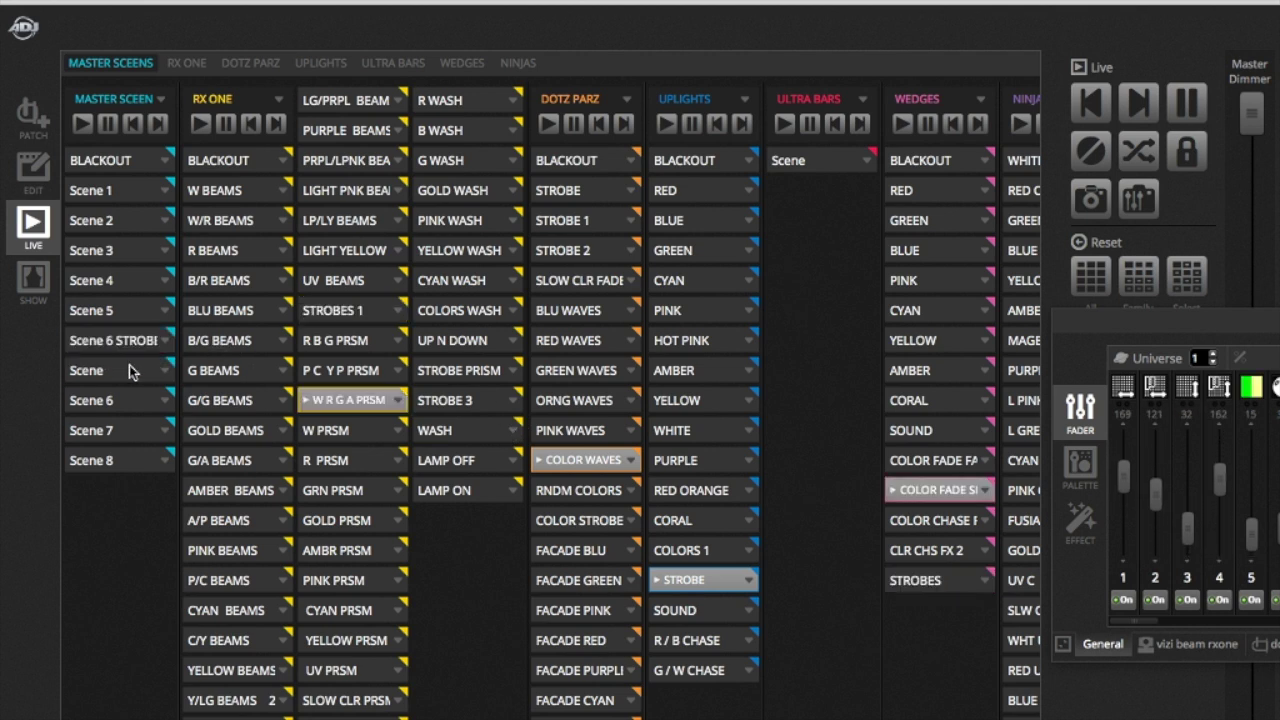
pyautogui.click(128, 402)
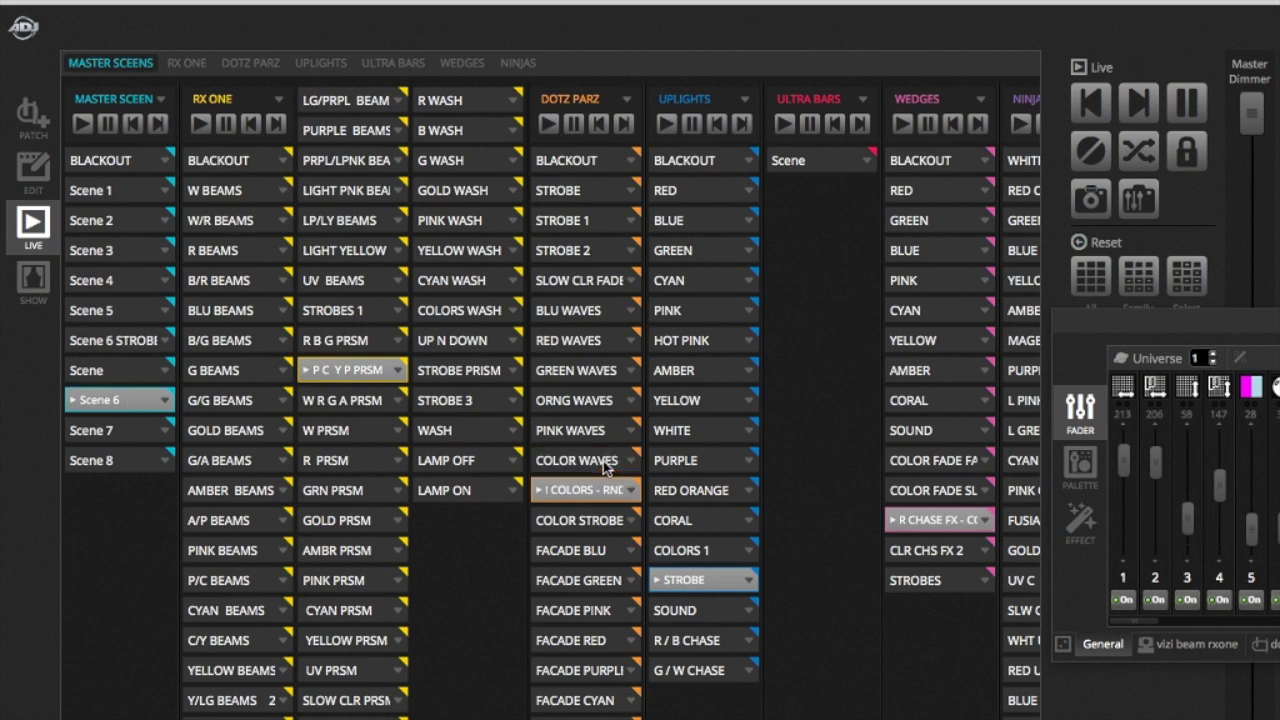
pyautogui.click(141, 432)
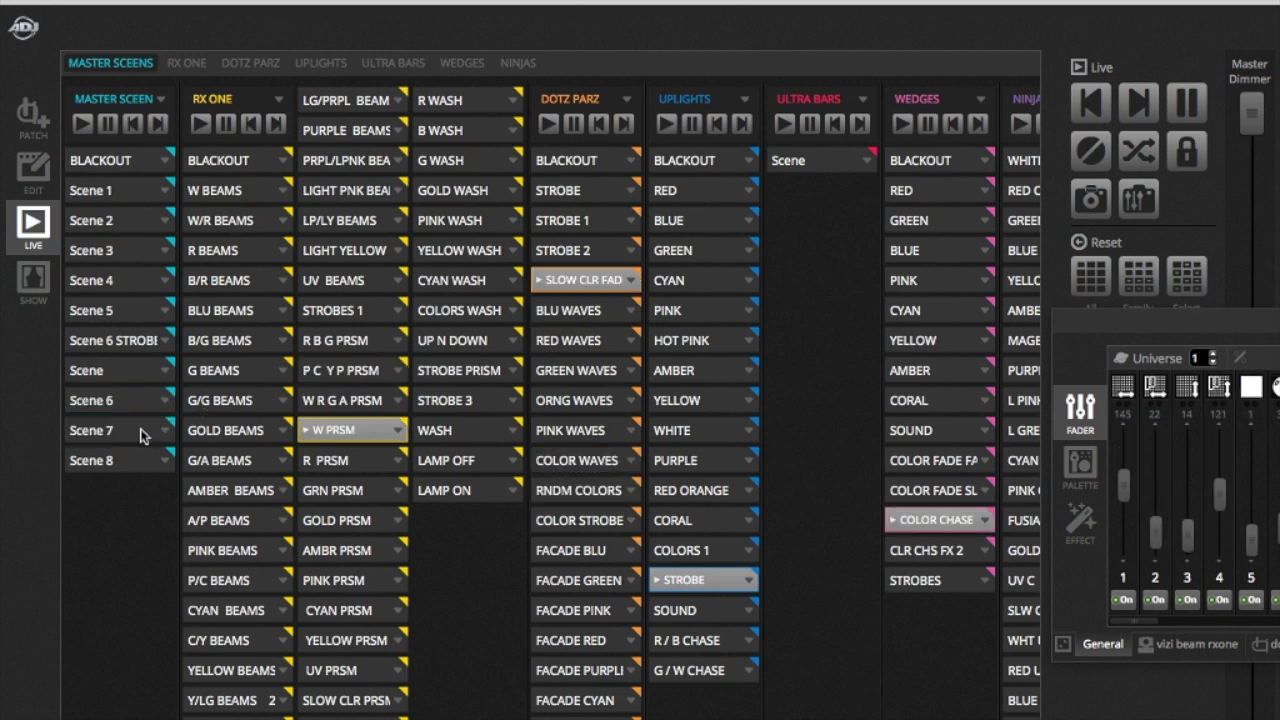
pyautogui.click(135, 458)
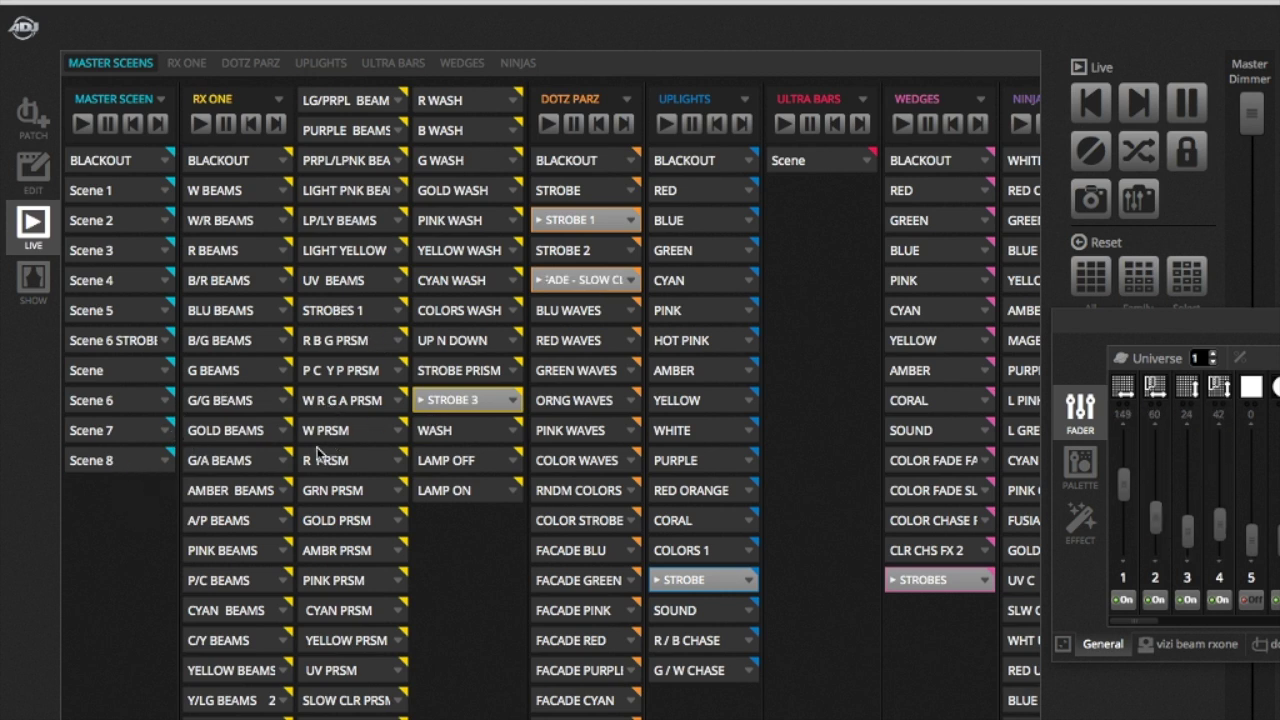
# Step: Replace the strobes with RX ONE's W PRSM by stopping STROBE 1 in DOTZ PARZ, and trigger master Scene 8 again
pyautogui.click(353, 436)
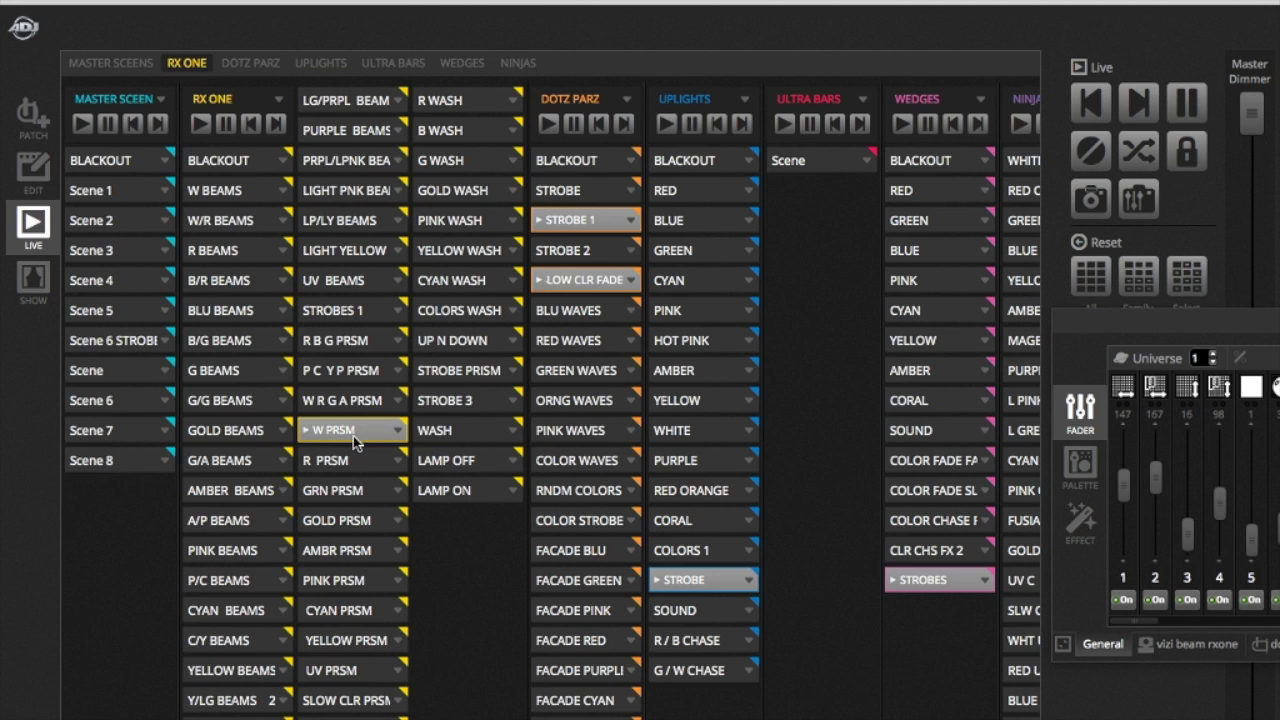
pyautogui.click(568, 222)
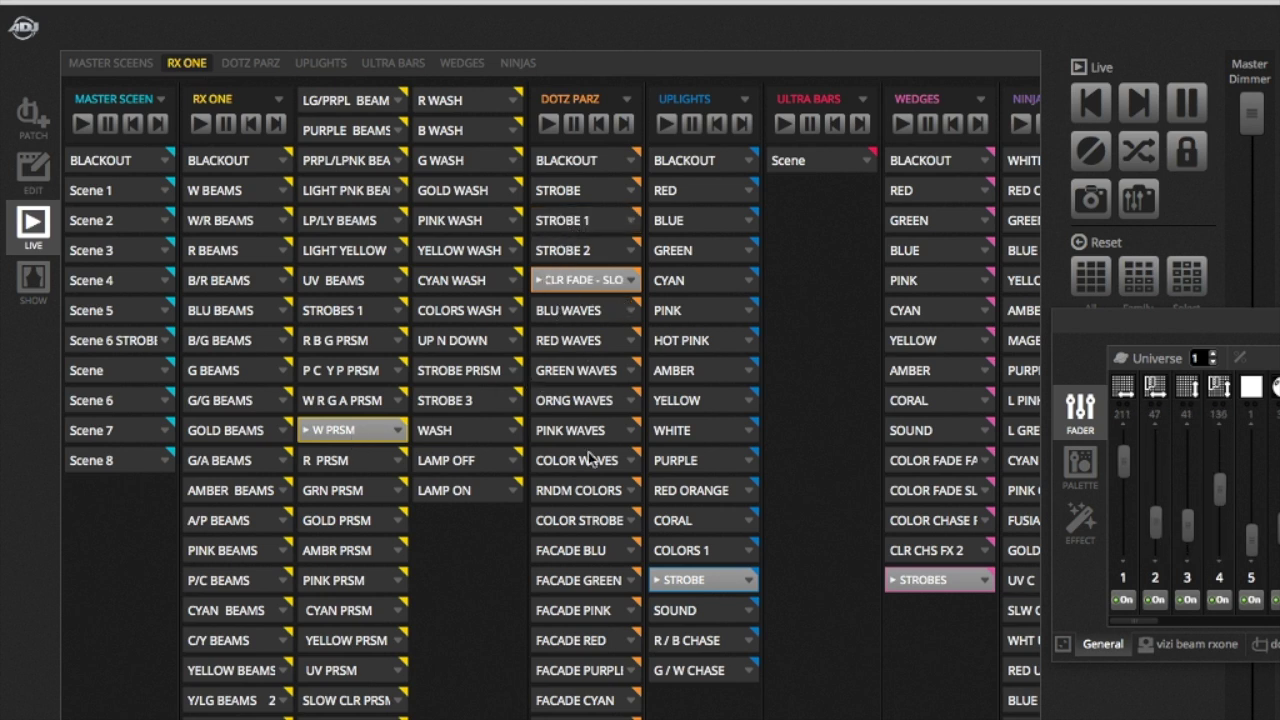
pyautogui.click(110, 462)
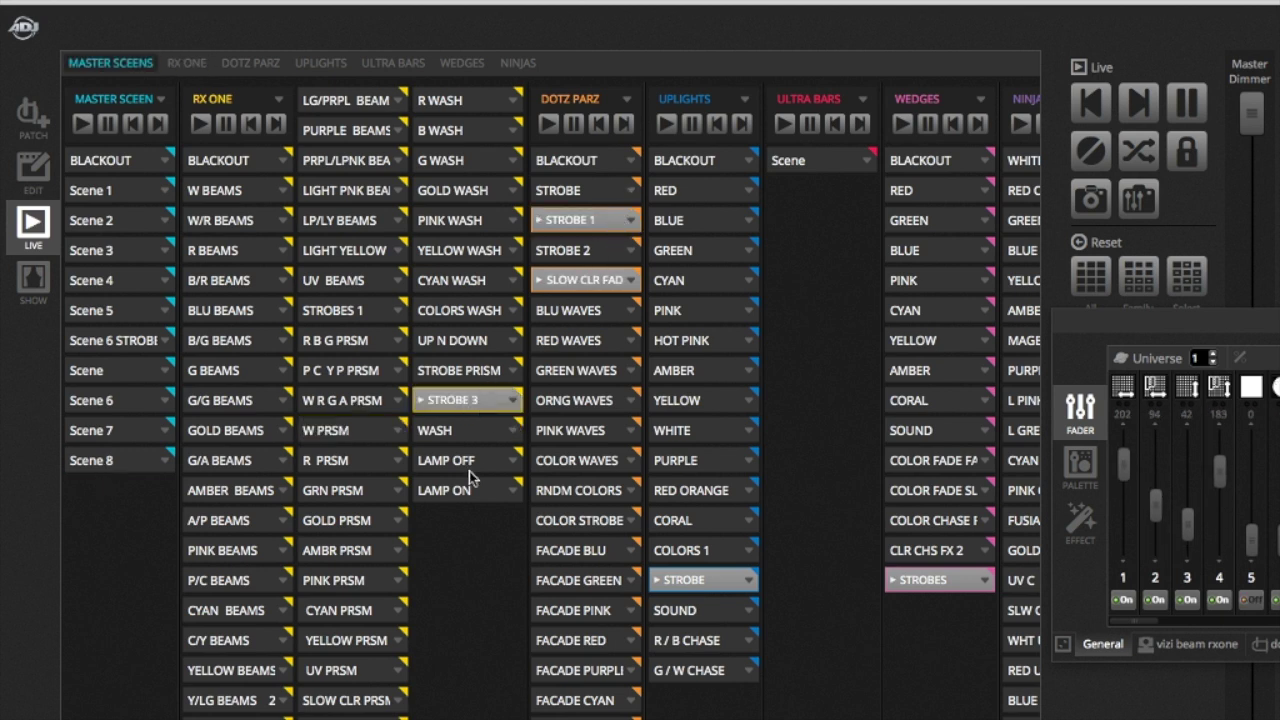
# Step: Trigger the master BLACKOUT scene and stop the remaining SLOW CLR FADE scene in DOTZ PARZ and STROBE scene in UPLIGHTS
pyautogui.click(108, 160)
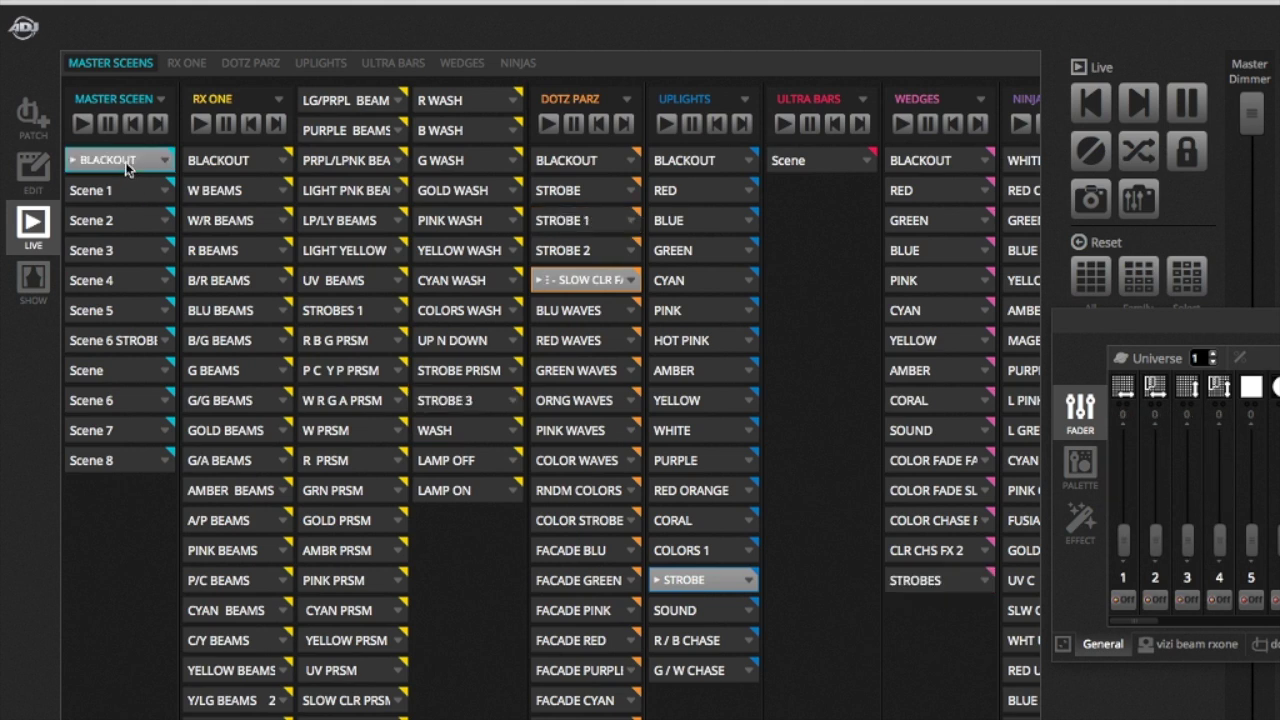
pyautogui.click(570, 283)
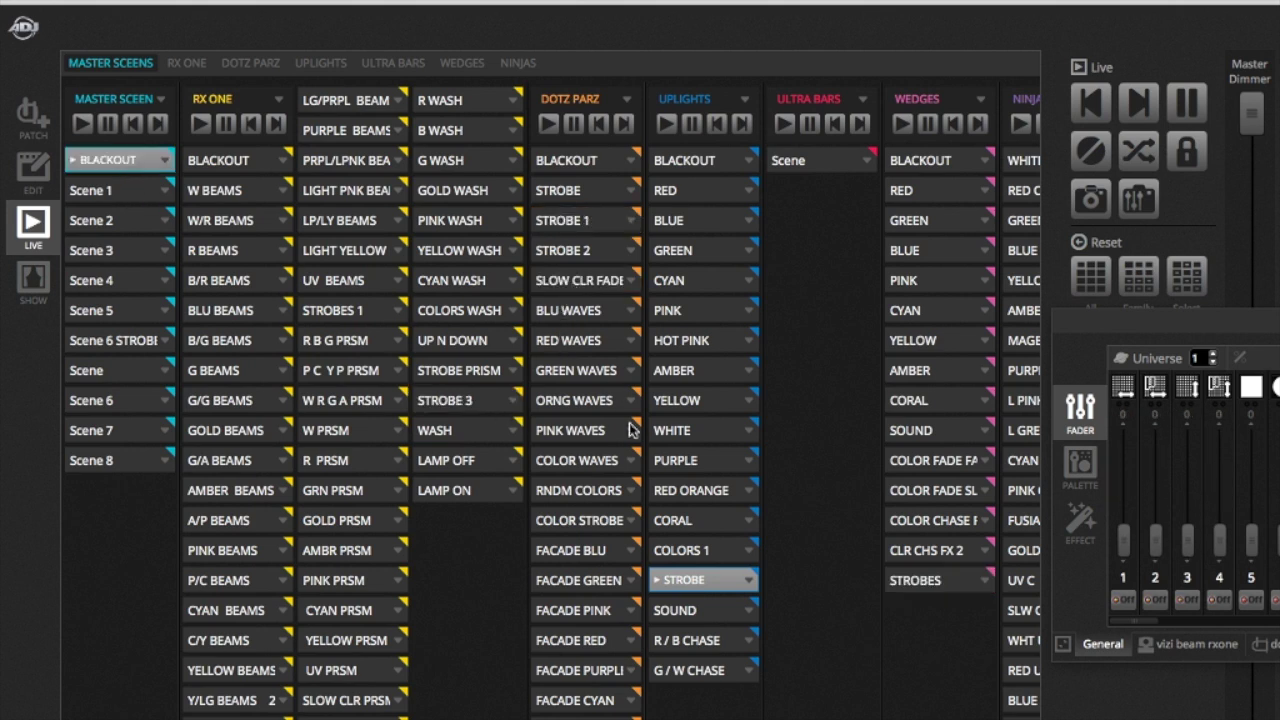
pyautogui.click(678, 580)
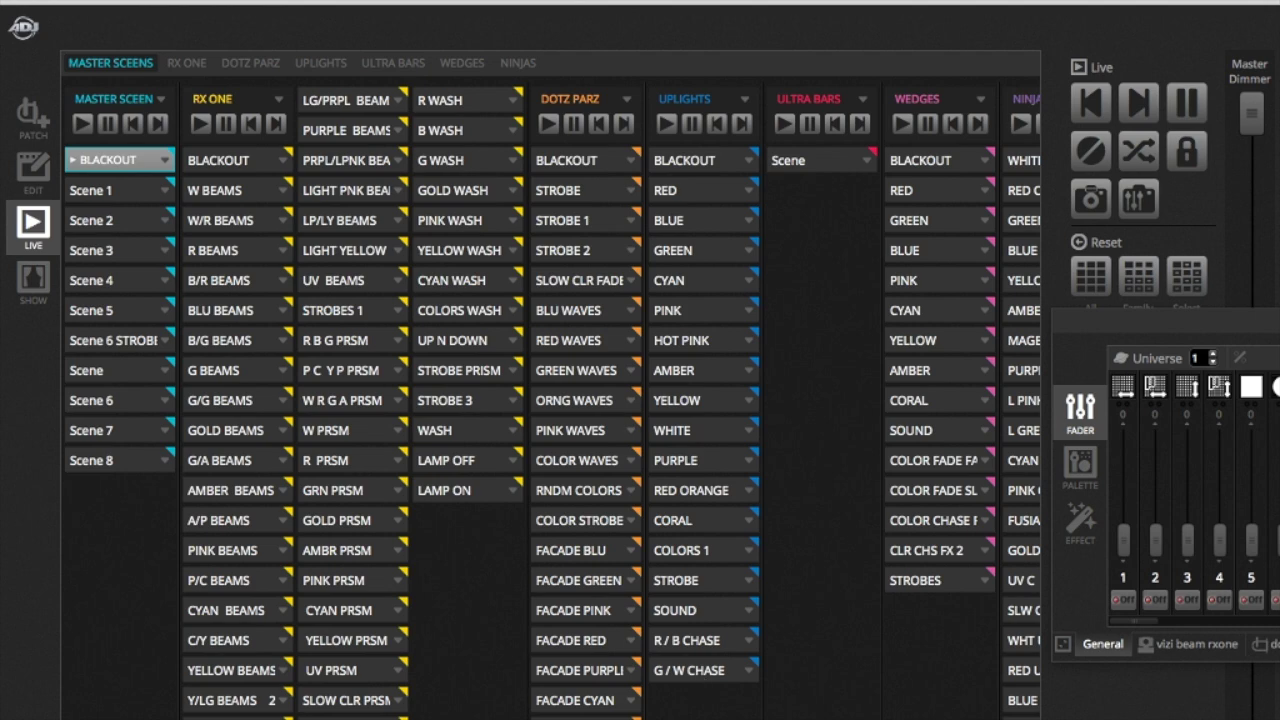
# Step: Look over all the live scene groups from the master scenes across to NINJAS and back
pyautogui.hscroll(5, 551, 403)
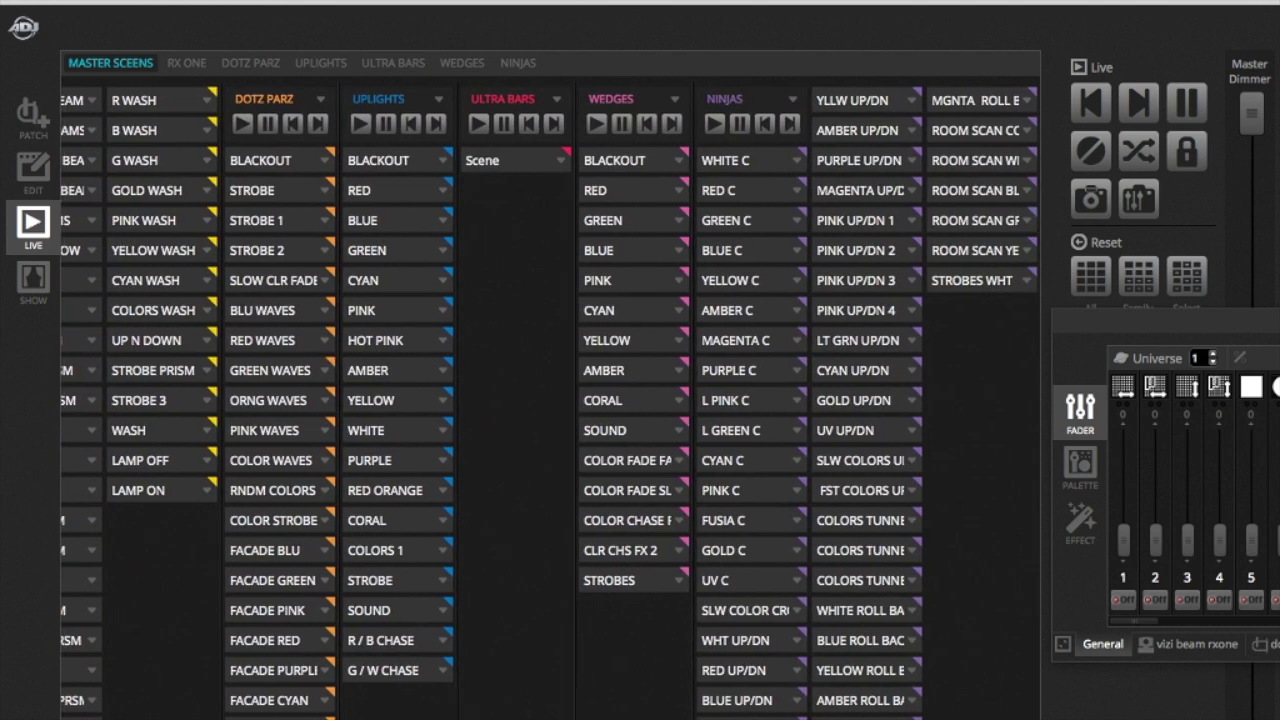
pyautogui.hscroll(-5, 551, 403)
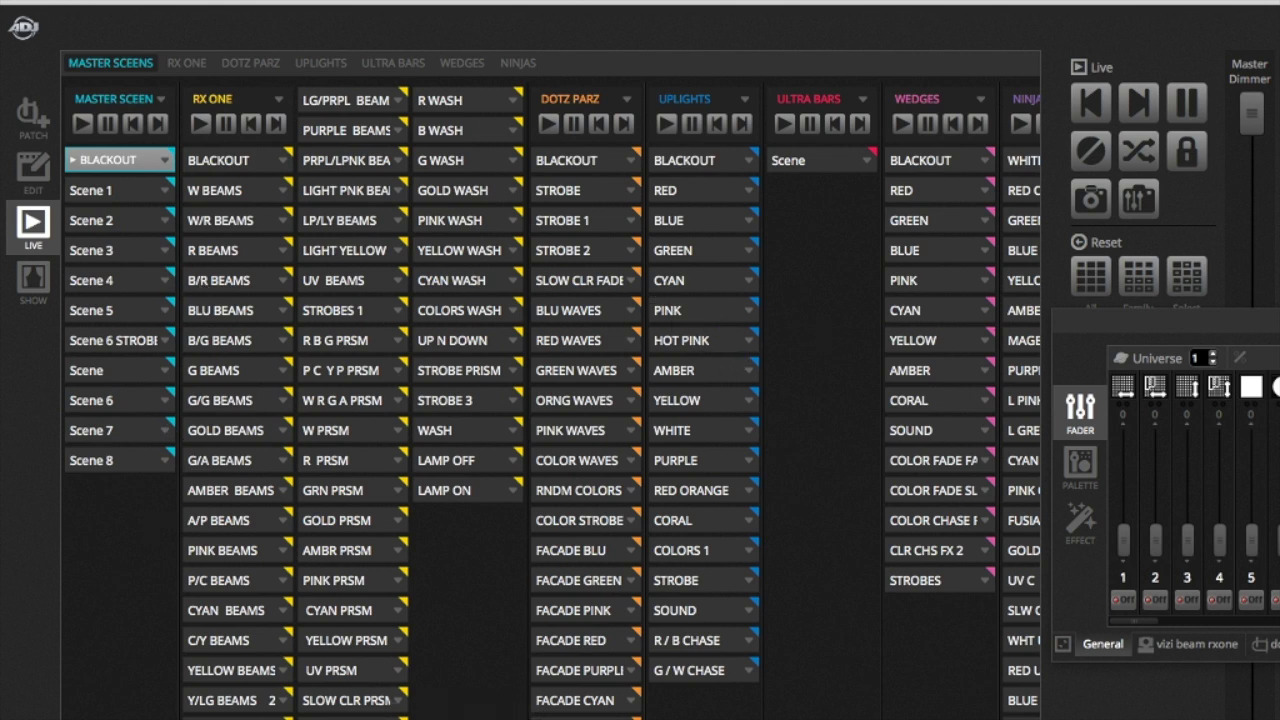
pyautogui.hscroll(5, 551, 403)
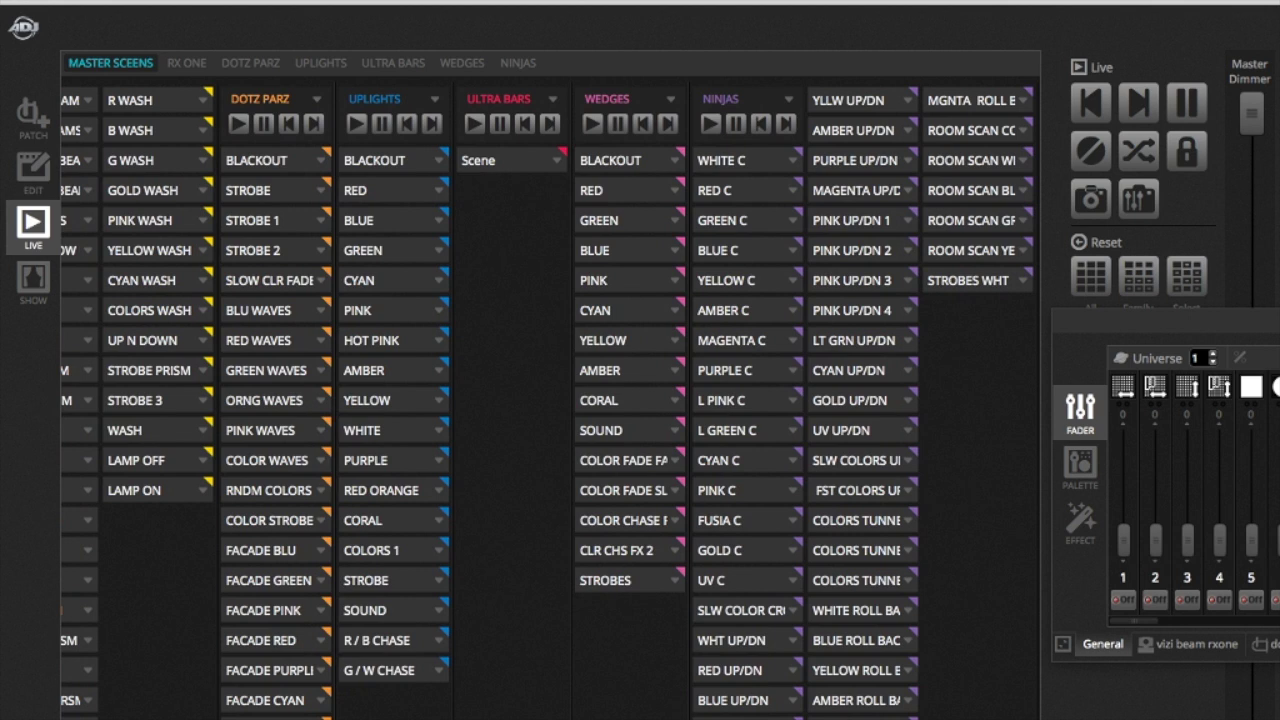
pyautogui.hscroll(-5, 420, 714)
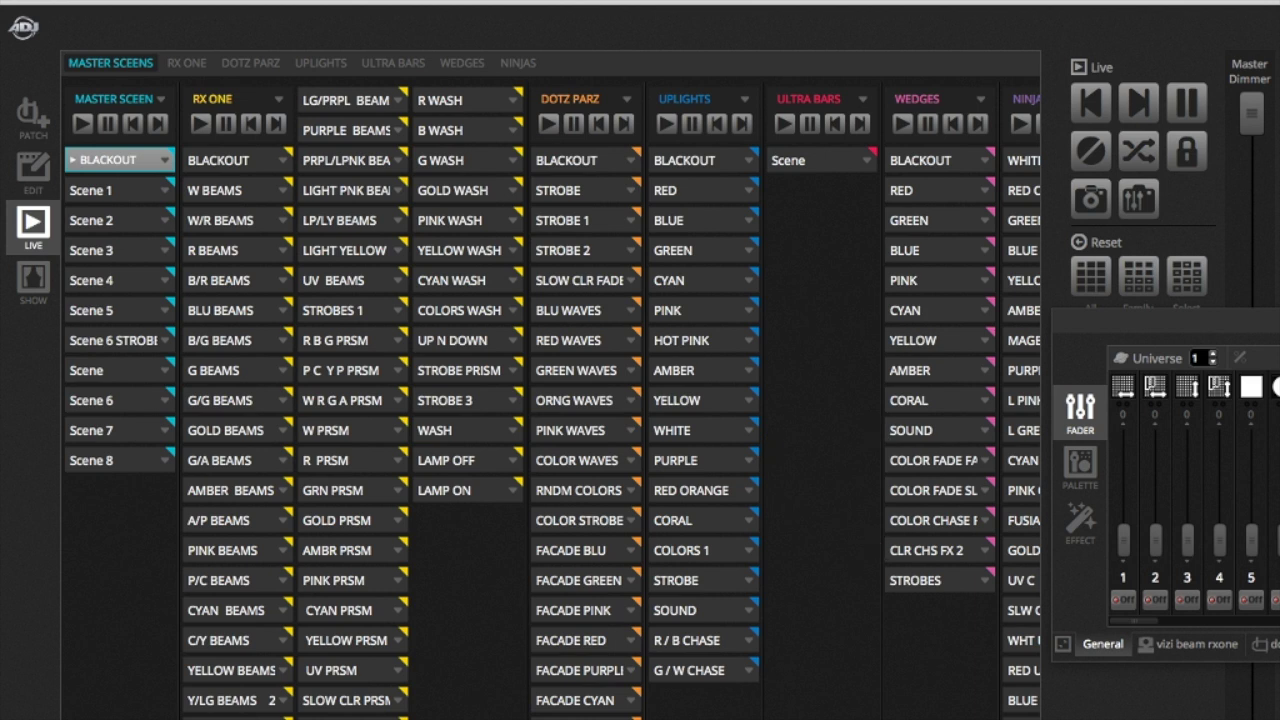
pyautogui.hscroll(5, 551, 403)
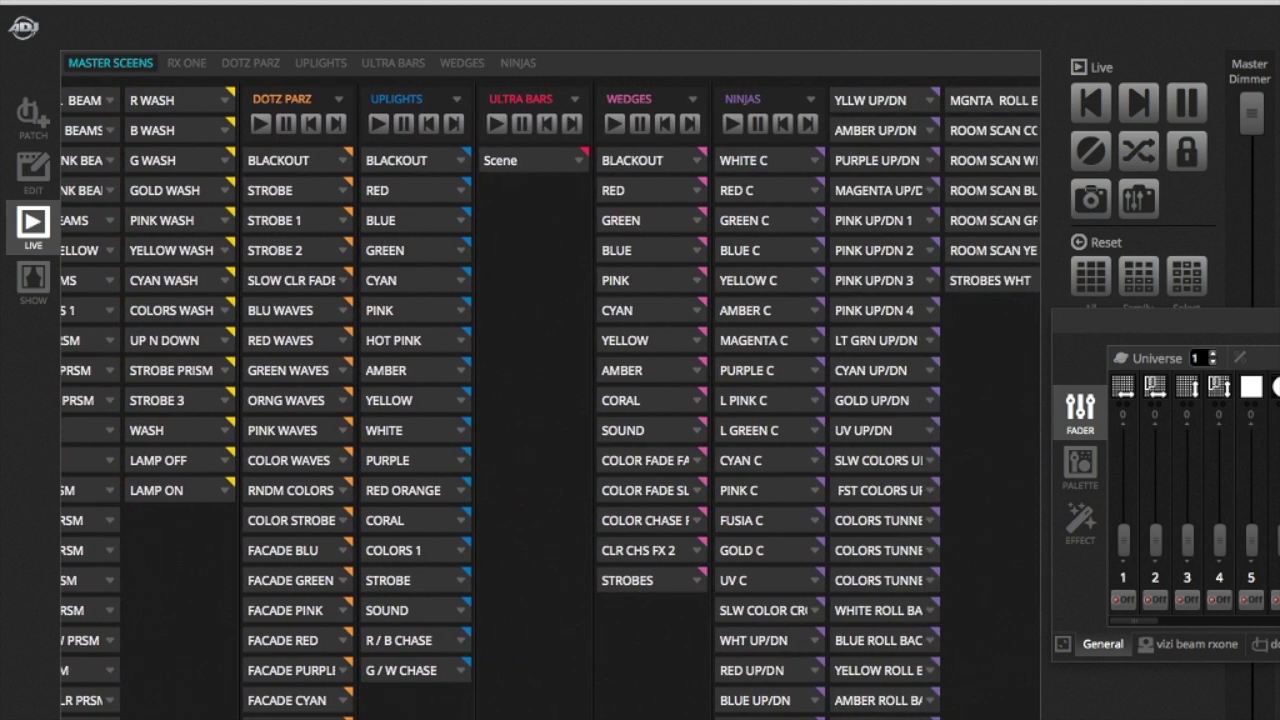
pyautogui.hscroll(1, 550, 403)
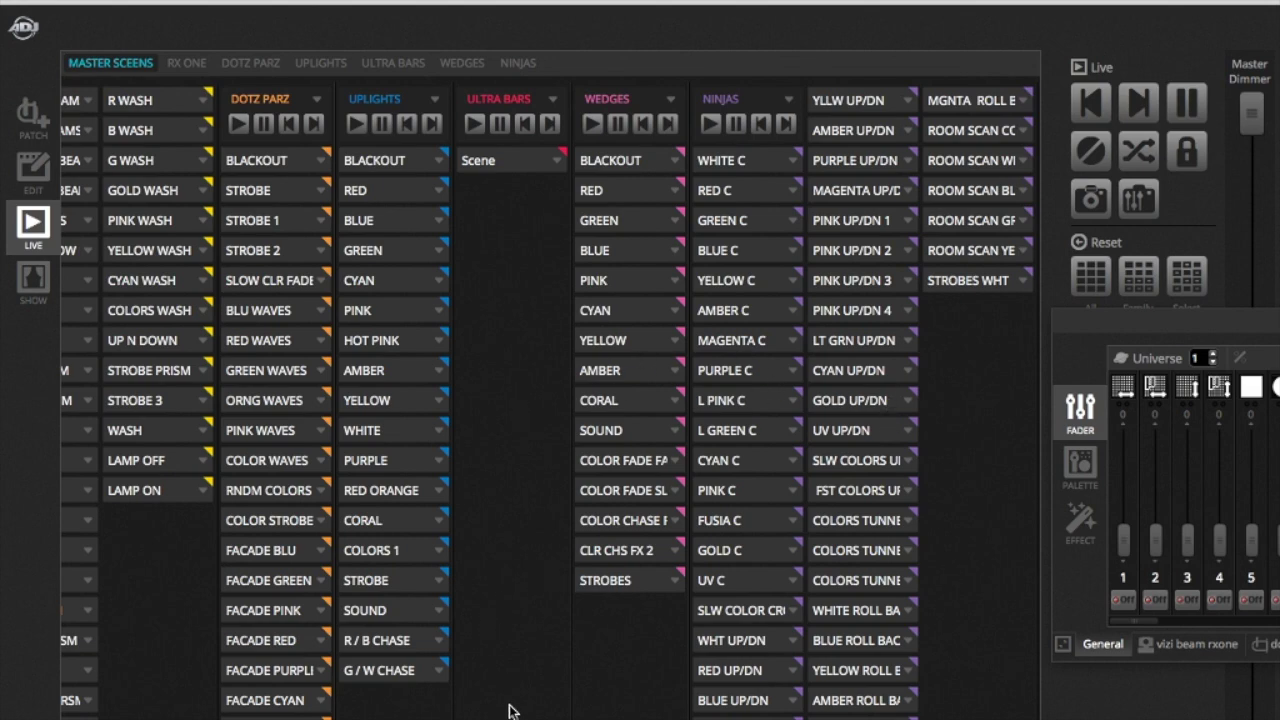
pyautogui.hscroll(-6, 280, 712)
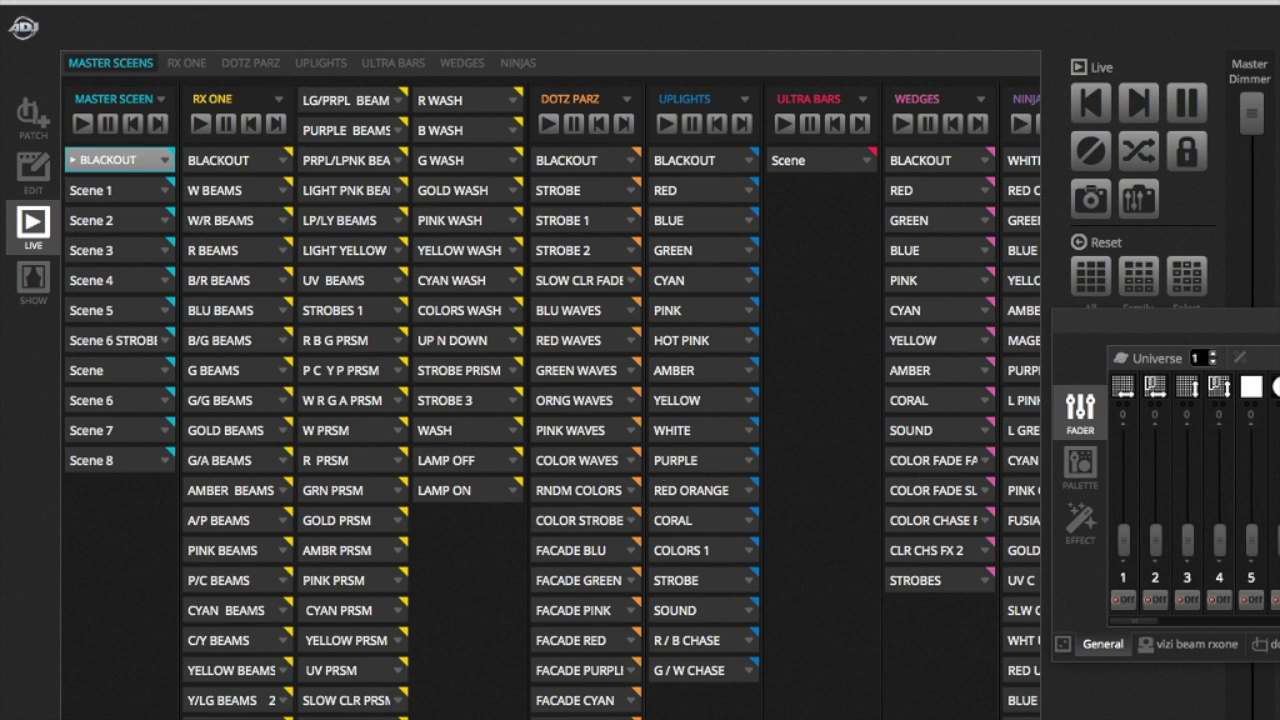
pyautogui.hscroll(5, 551, 403)
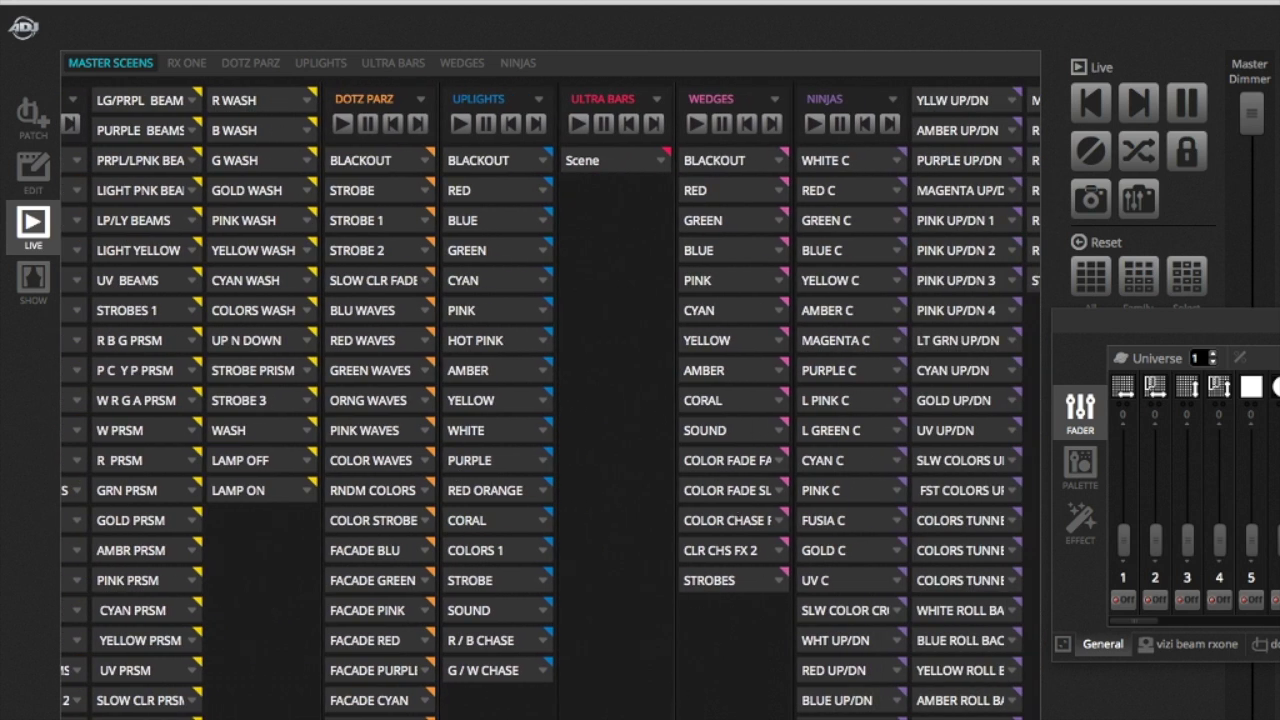
pyautogui.hscroll(3, 551, 403)
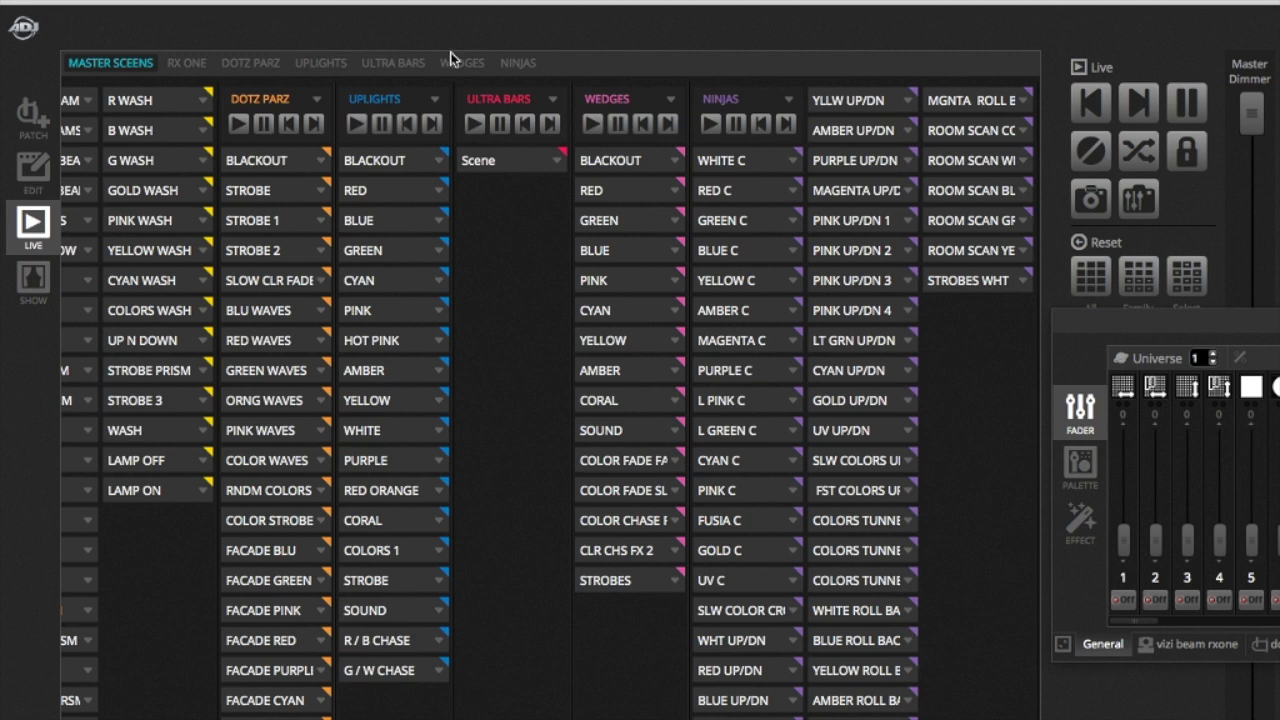
# Step: Reorder the scene groups in edit mode by moving ULTRA BARS behind NINJAS, and return to live mode
pyautogui.click(383, 66)
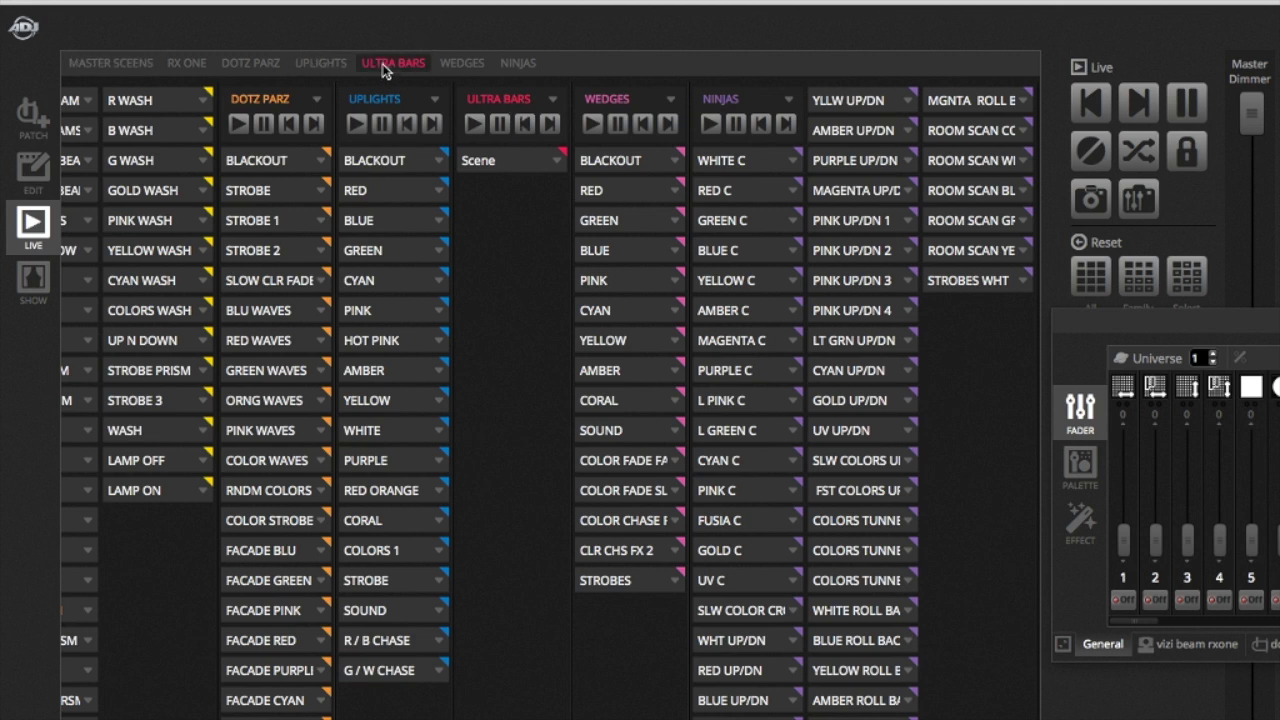
pyautogui.click(28, 193)
pyautogui.click(501, 64)
pyautogui.moveTo(501, 64); pyautogui.dragTo(657, 90)
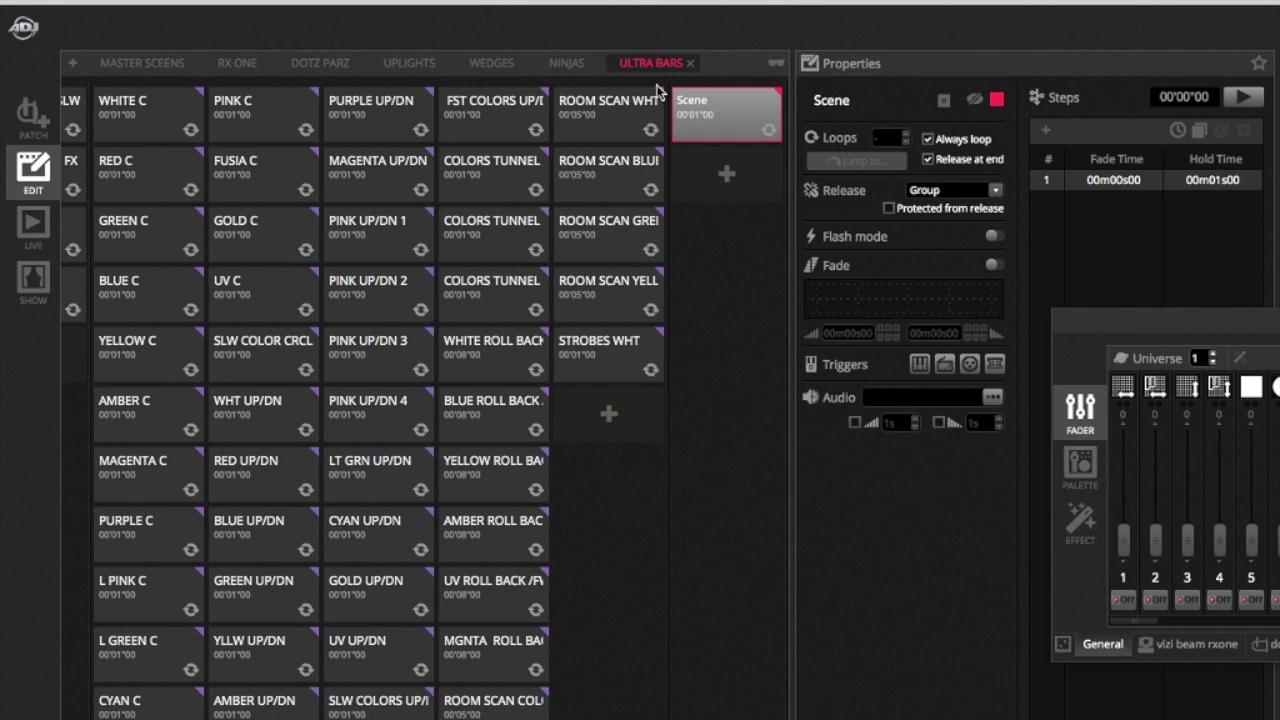
pyautogui.click(24, 238)
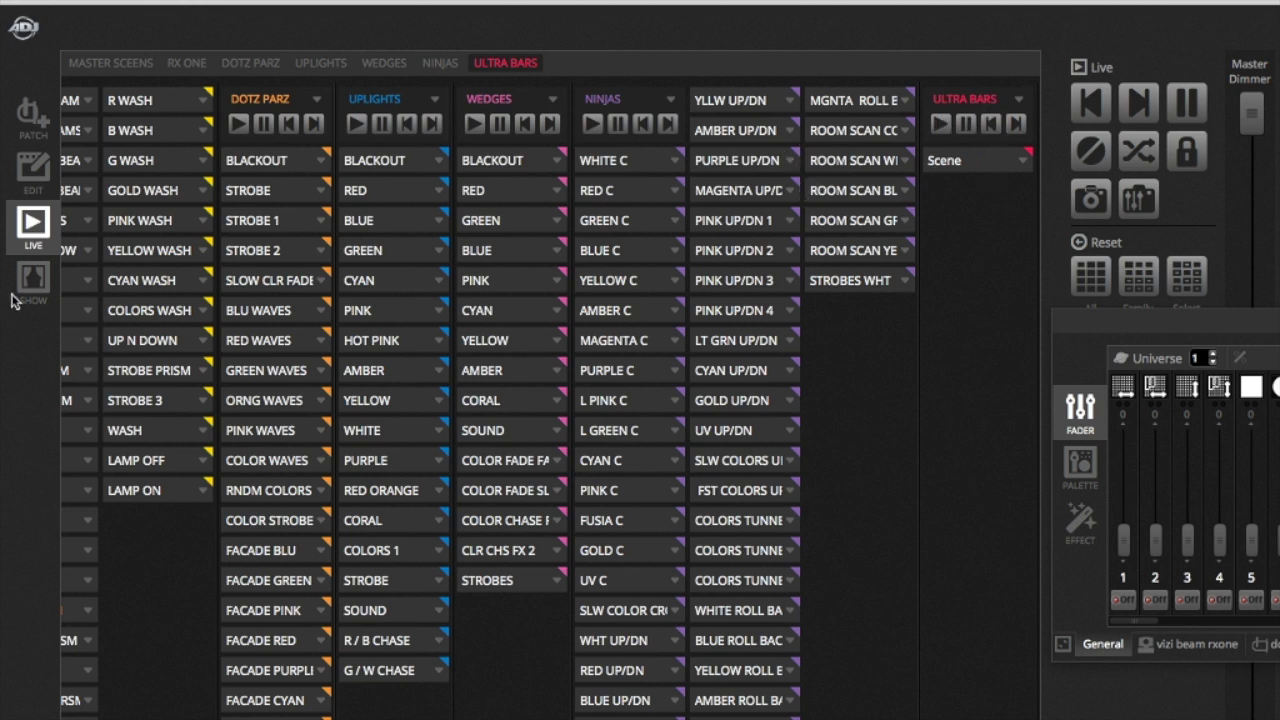
# Step: Return to edit mode, review the scene groups back to the master scenes, and dismiss the low battery notification
pyautogui.click(42, 185)
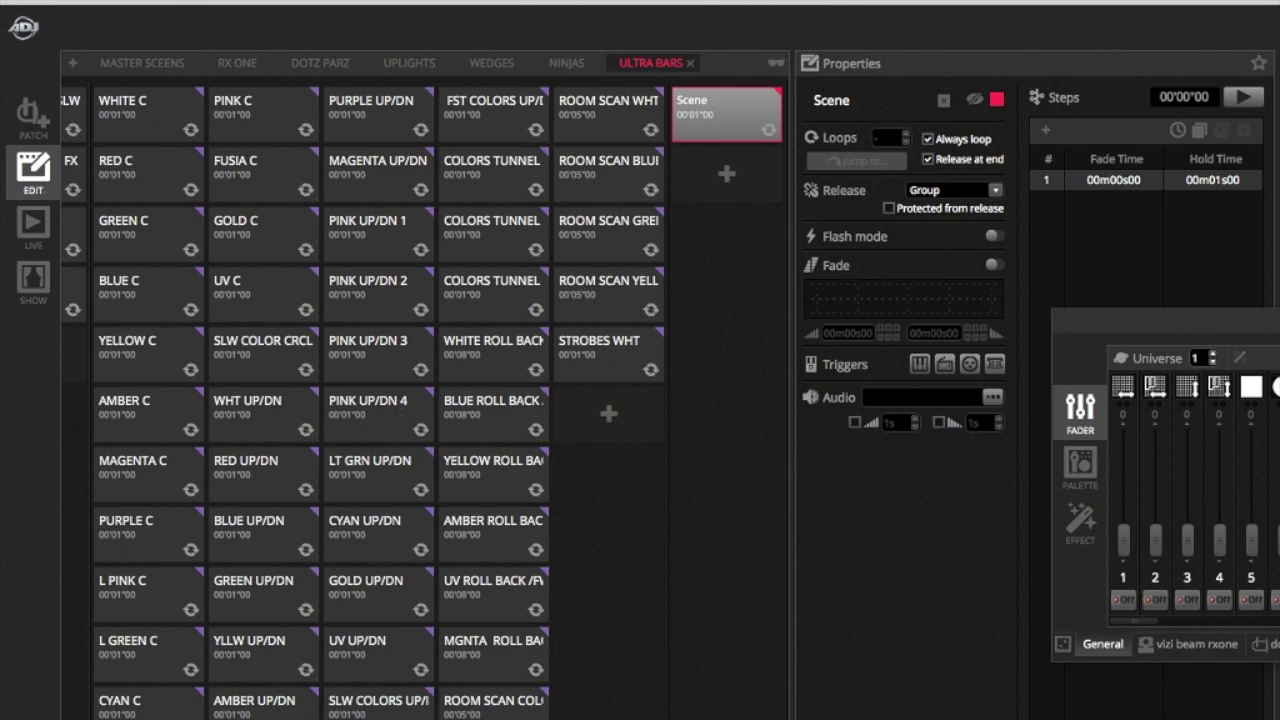
pyautogui.hscroll(-10, 185, 690)
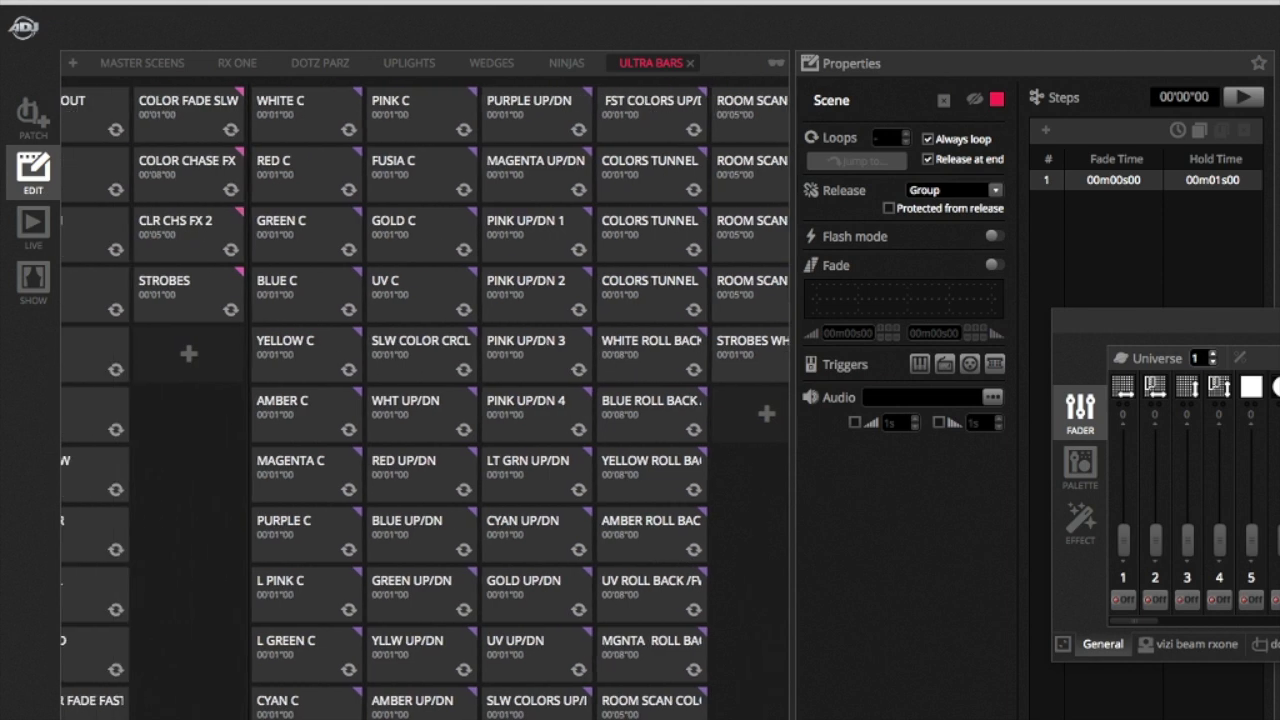
pyautogui.hscroll(-5, 185, 690)
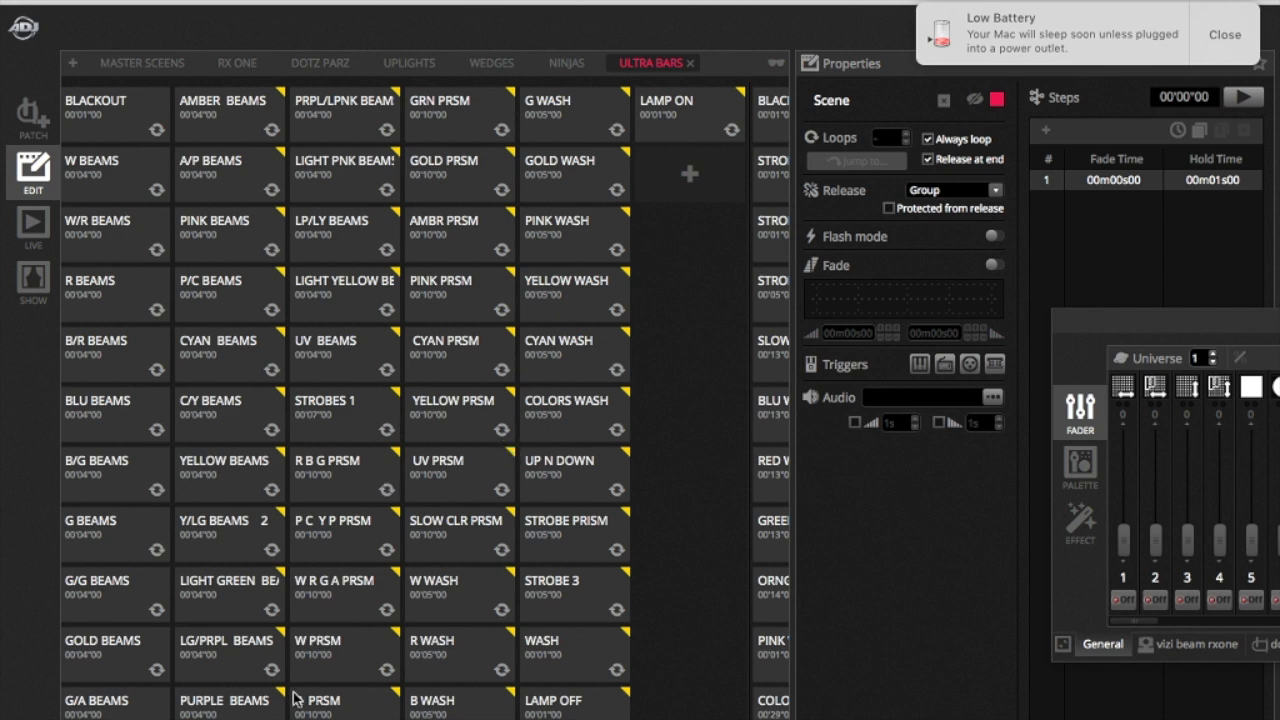
pyautogui.hscroll(-5, 425, 400)
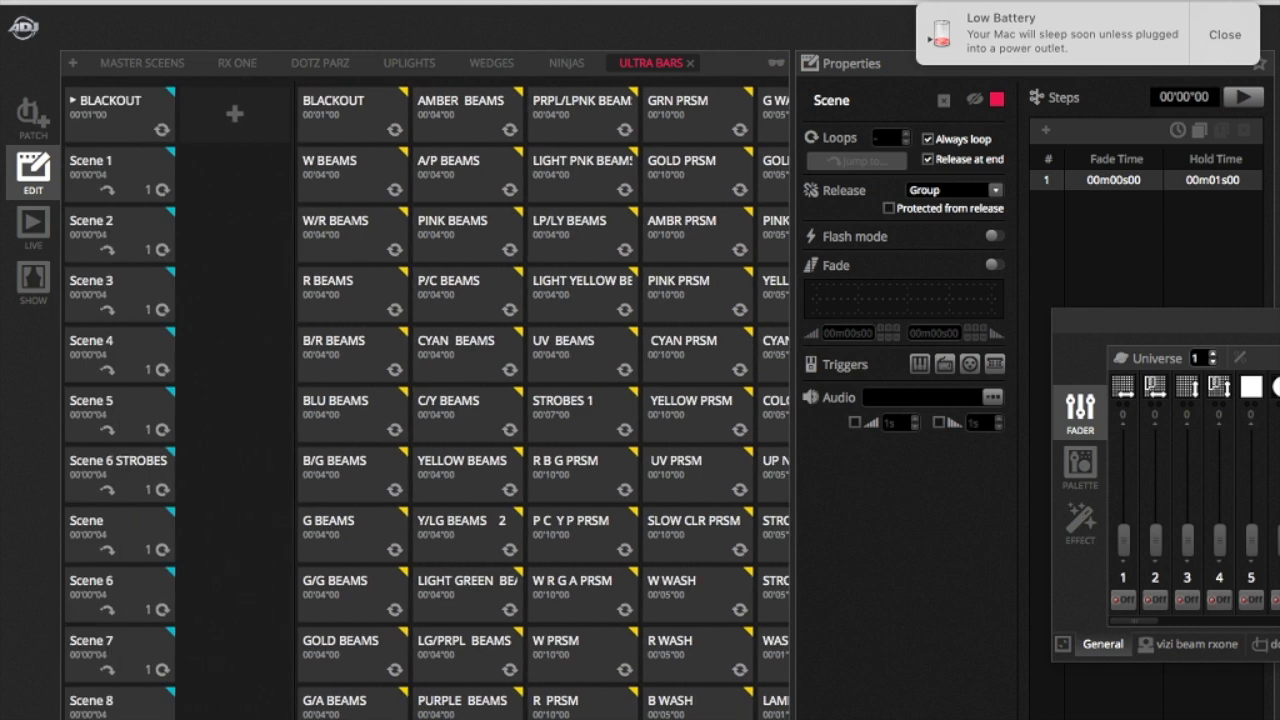
pyautogui.hscroll(8, 425, 400)
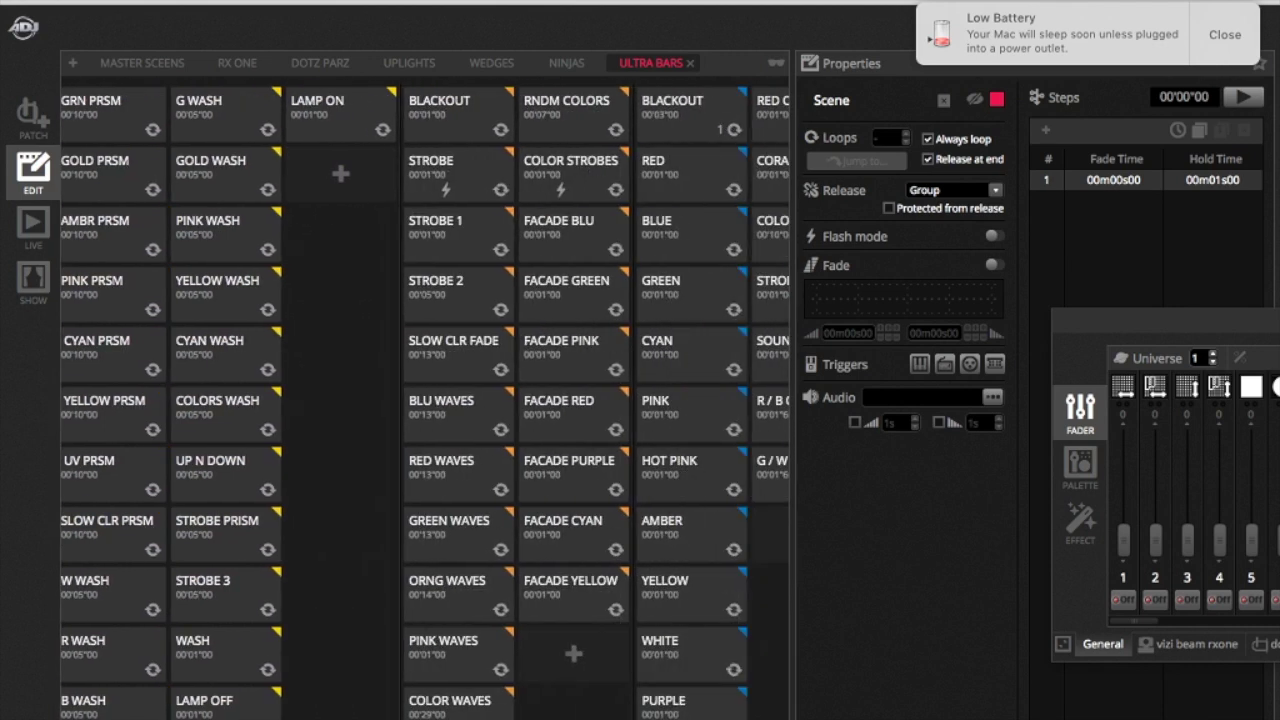
pyautogui.hscroll(-8, 425, 400)
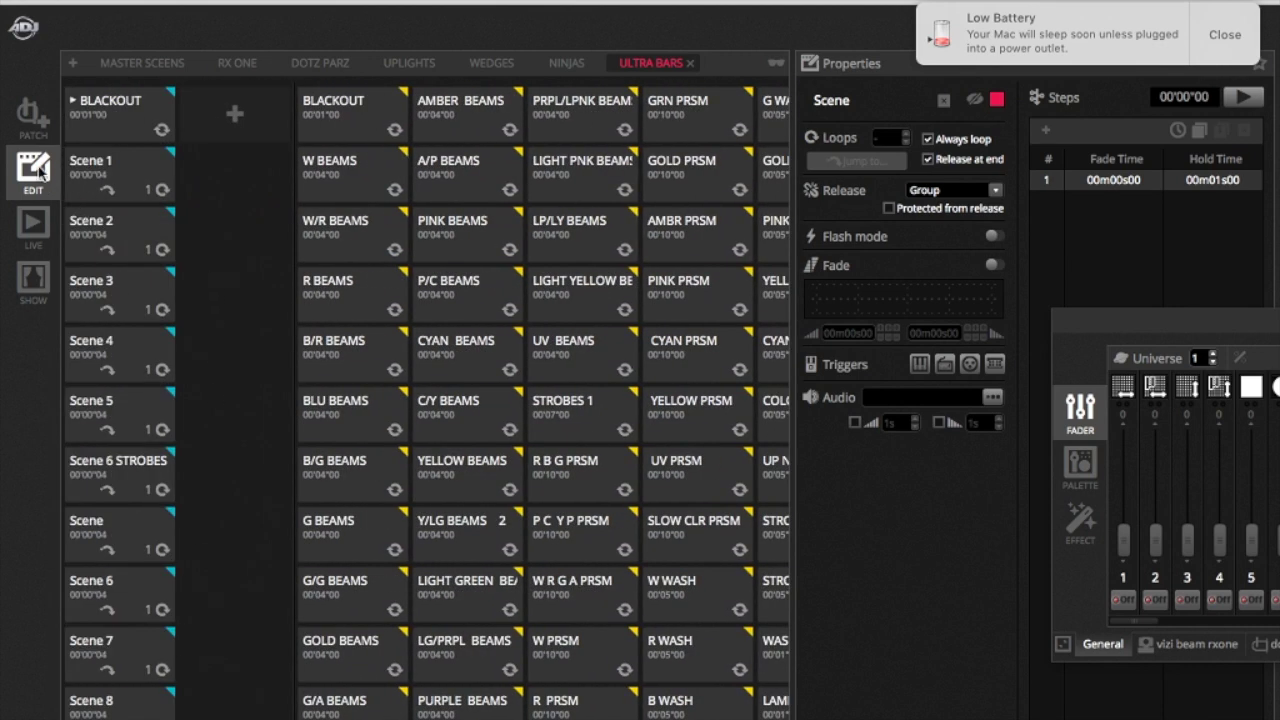
pyautogui.click(1236, 50)
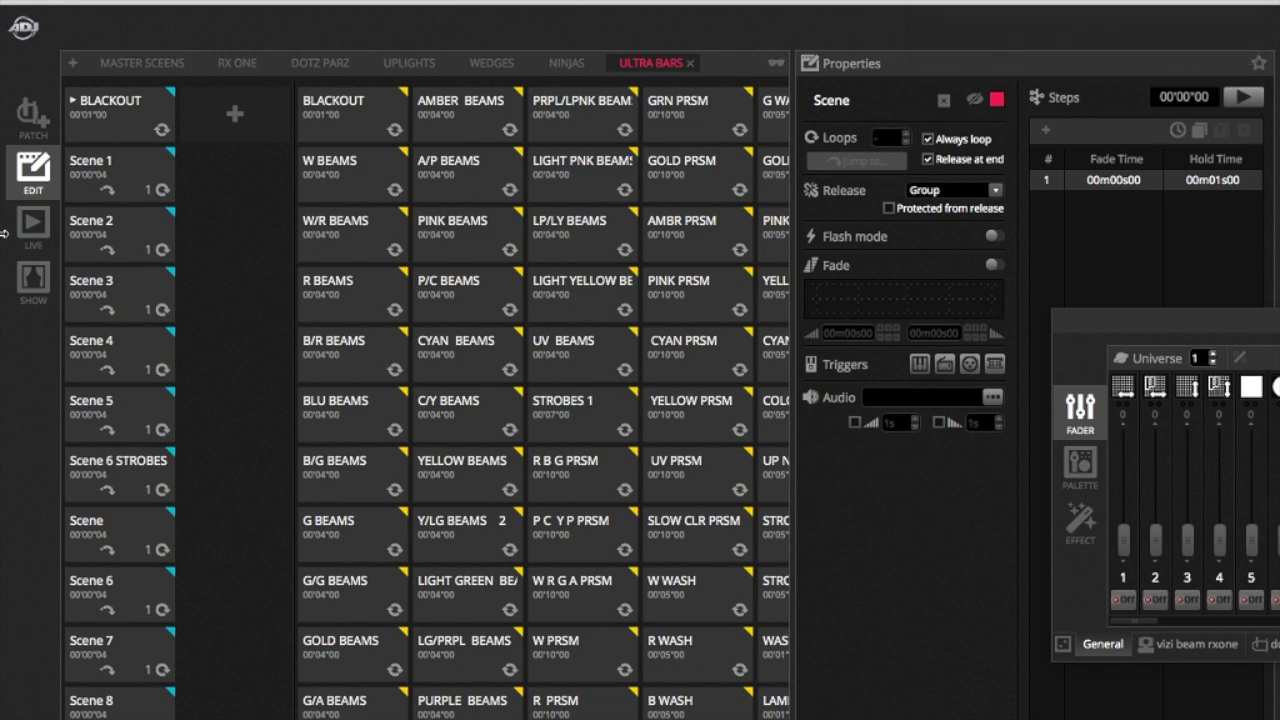
# Step: Switch to live mode, shift the fader window up slightly, return to the master scenes and trigger master Scene 6
pyautogui.click(32, 238)
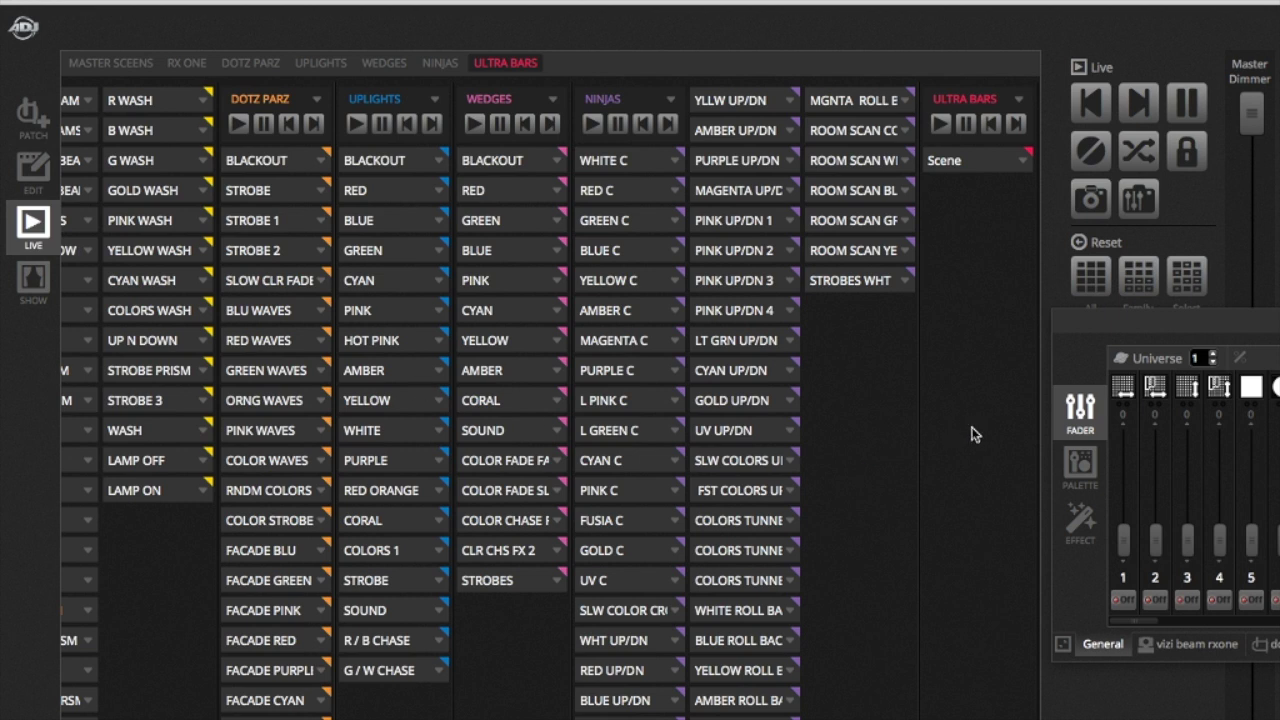
pyautogui.moveTo(1074, 331); pyautogui.dragTo(1075, 310)
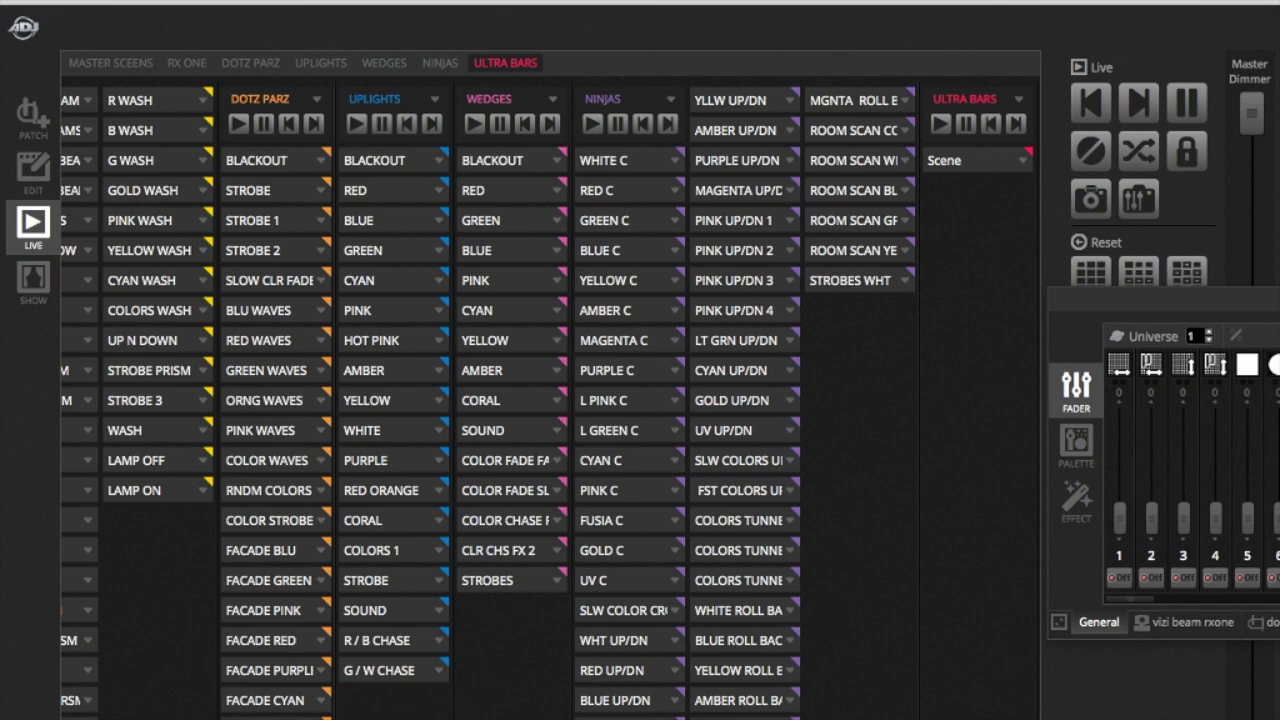
pyautogui.hscroll(-5, 142, 714)
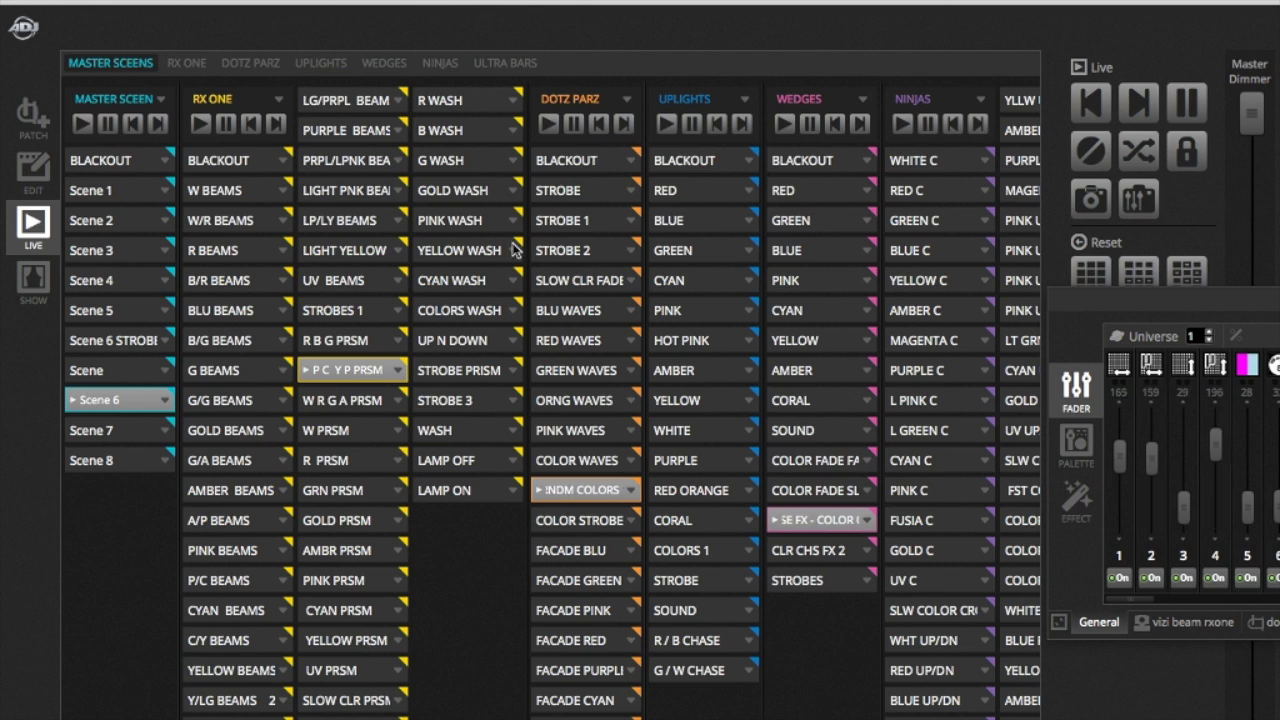
# Step: In edit mode, add a new scene to MASTER SCEENS with its release set to General and Always loop turned off
pyautogui.click(43, 186)
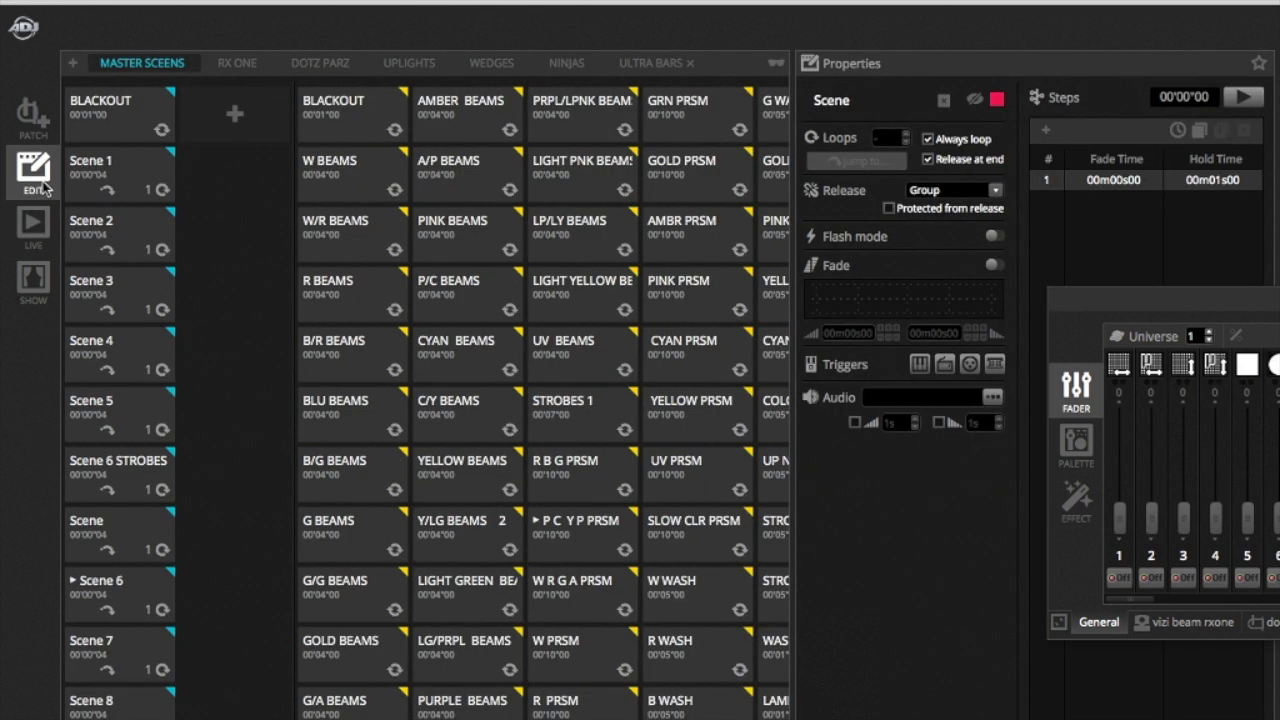
pyautogui.click(232, 126)
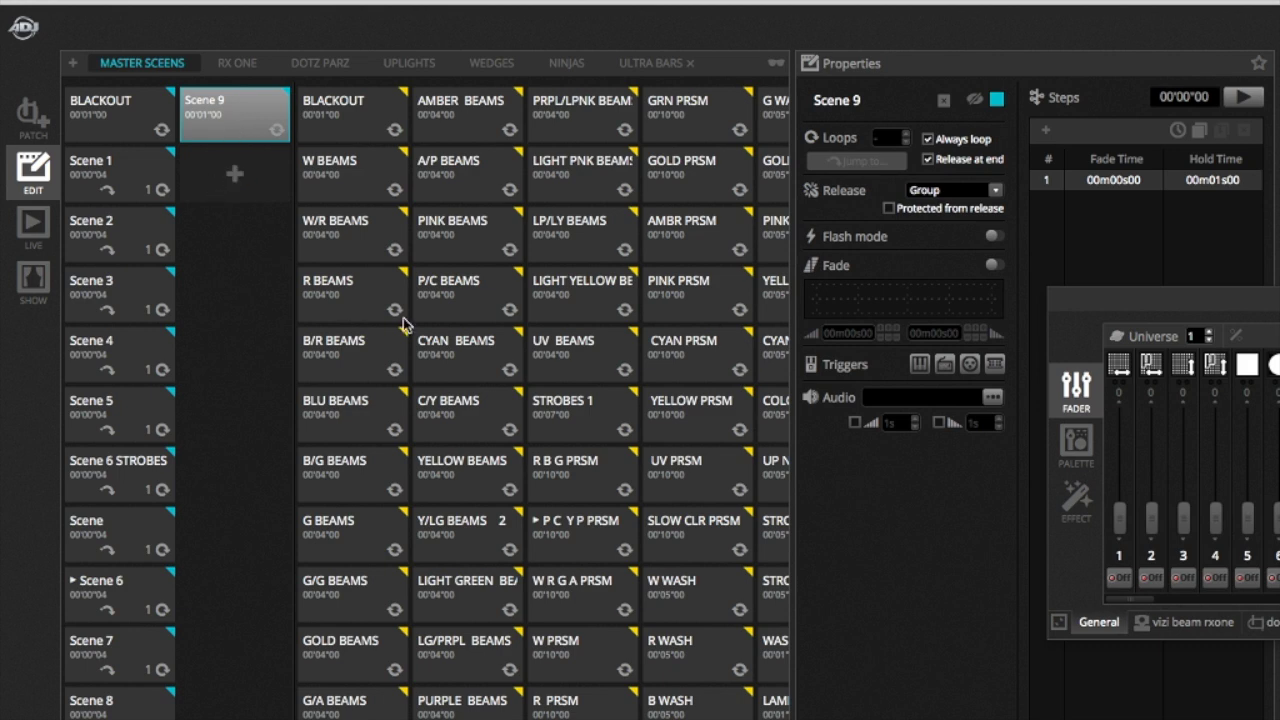
pyautogui.click(995, 192)
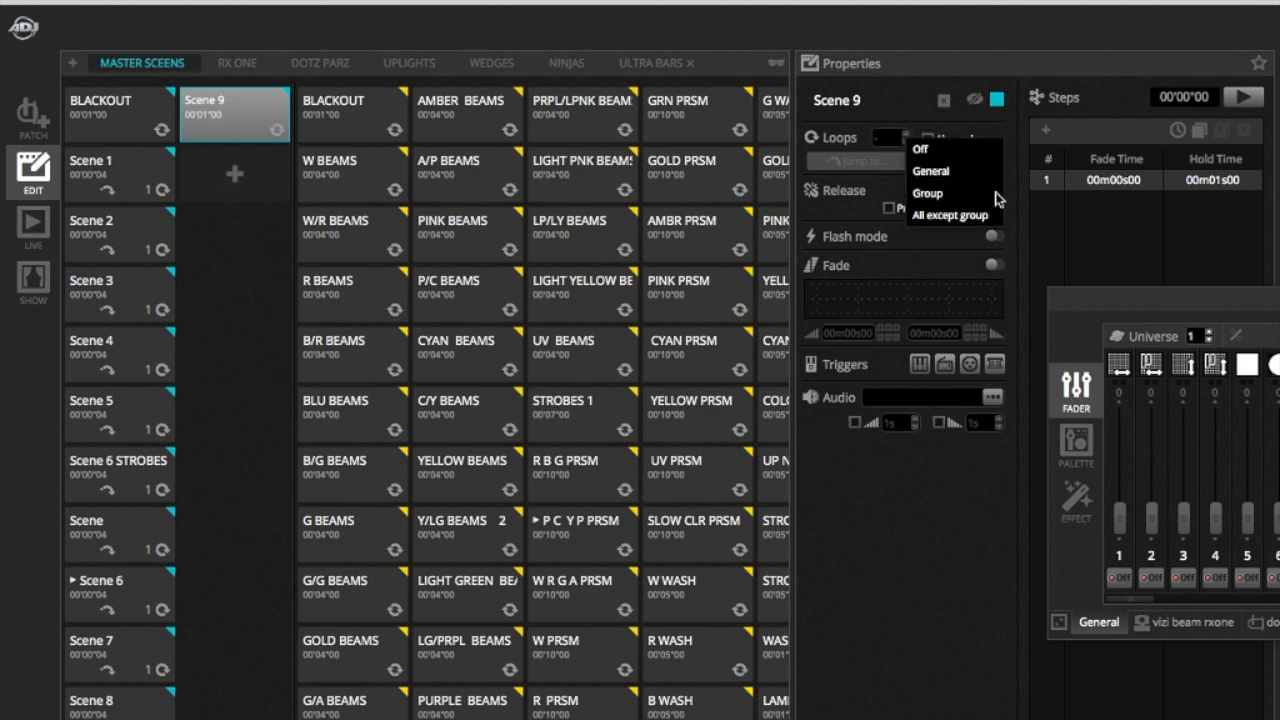
pyautogui.click(964, 177)
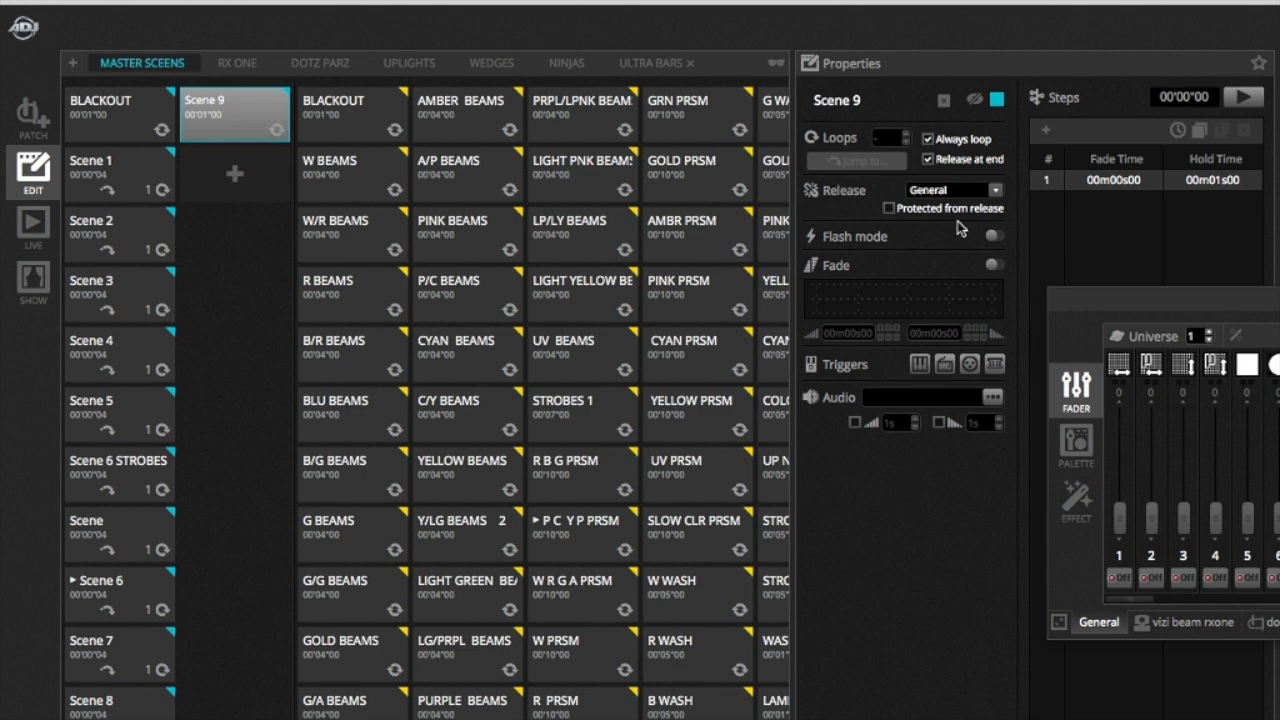
pyautogui.click(928, 140)
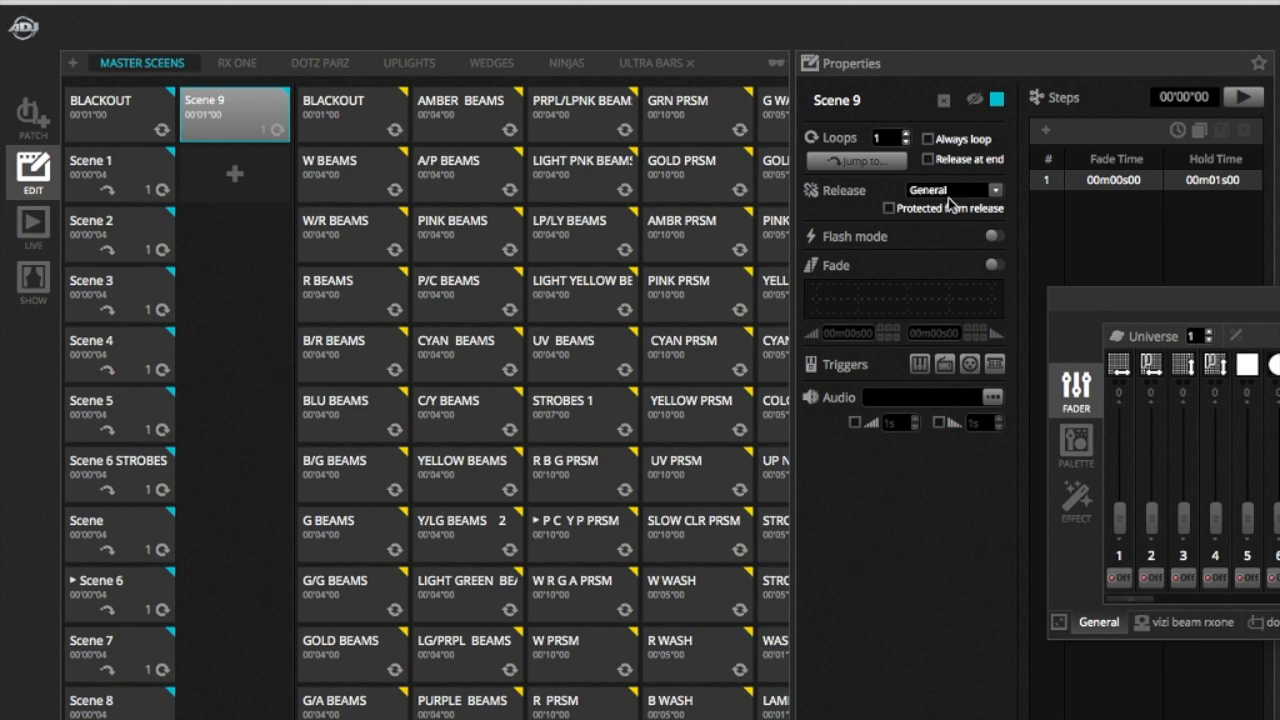
# Step: Select WASH from RX ONE and RNDM COLORS from DOTZ PARZ as custom jump targets for the new master scene
pyautogui.click(879, 168)
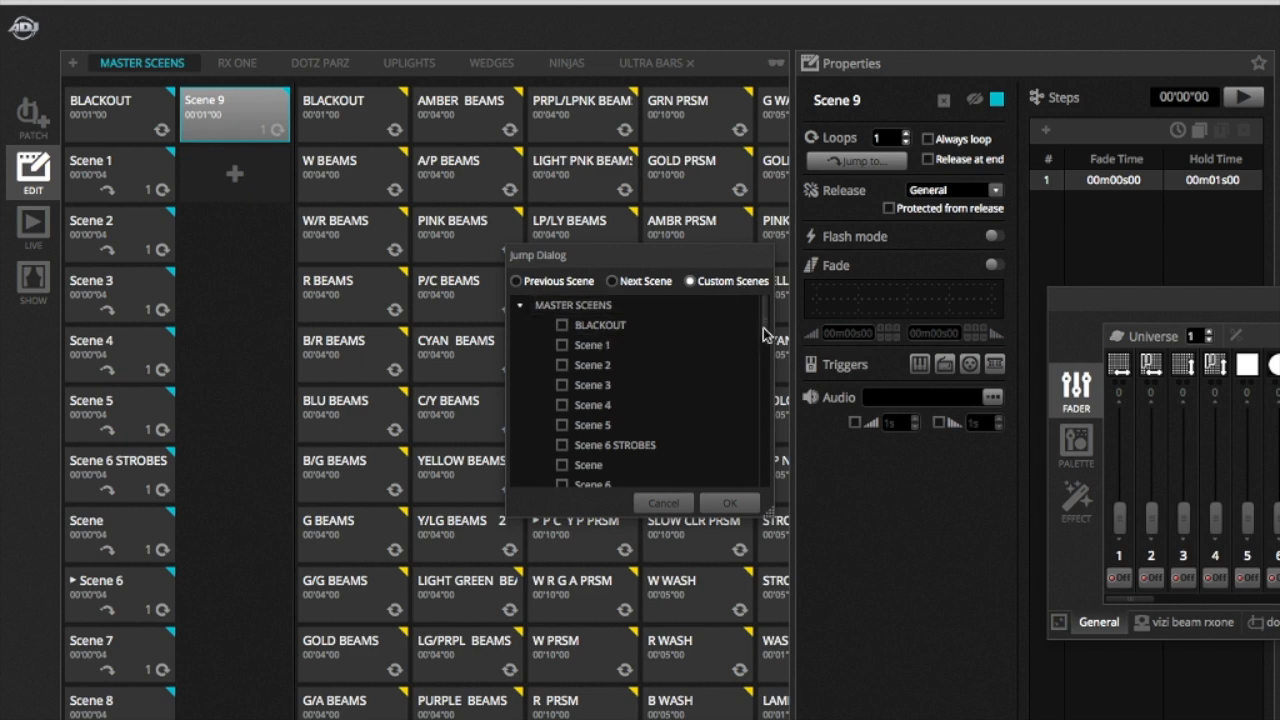
pyautogui.moveTo(767, 340); pyautogui.dragTo(768, 390)
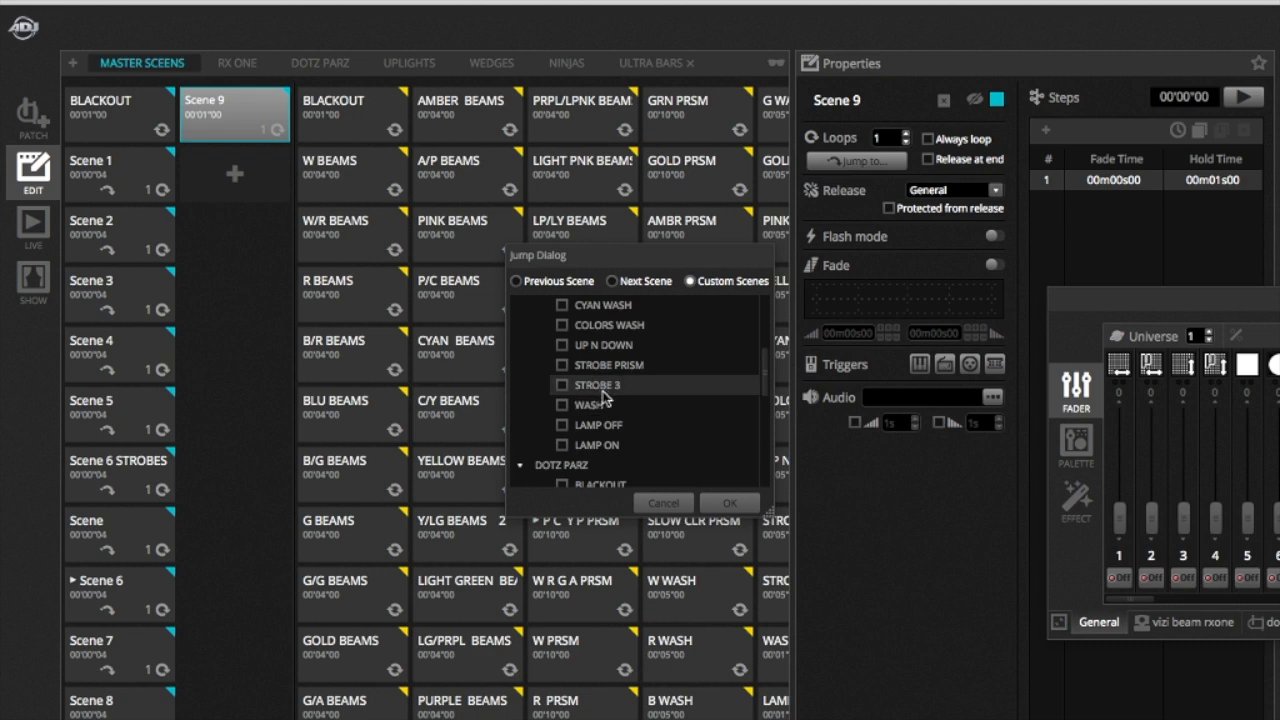
pyautogui.click(597, 412)
pyautogui.click(597, 412)
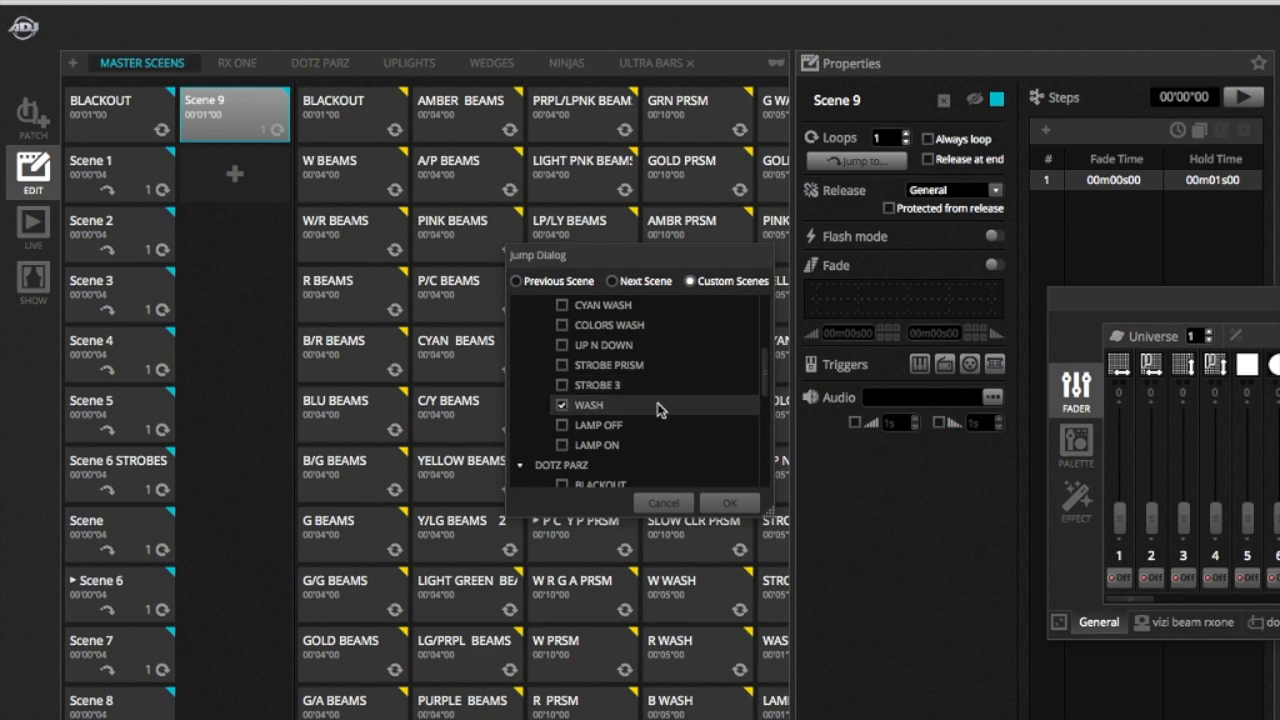
pyautogui.moveTo(770, 378); pyautogui.dragTo(770, 398)
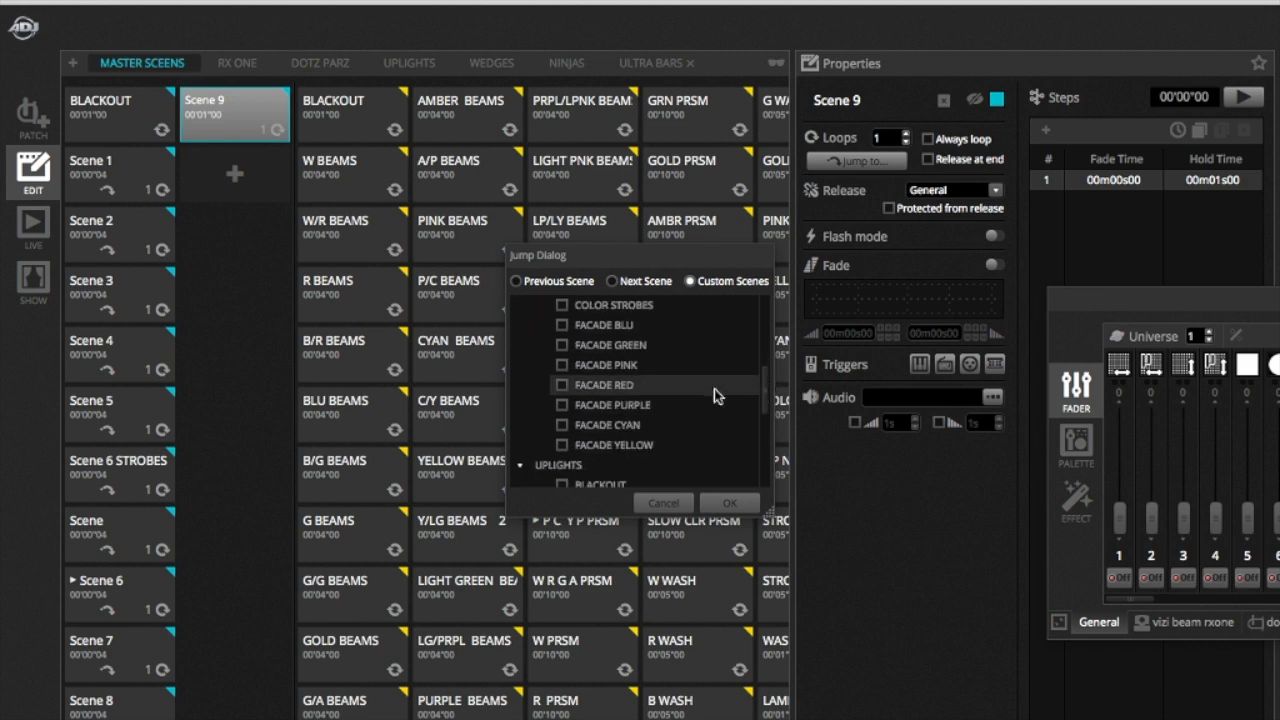
pyautogui.moveTo(764, 404); pyautogui.dragTo(764, 395)
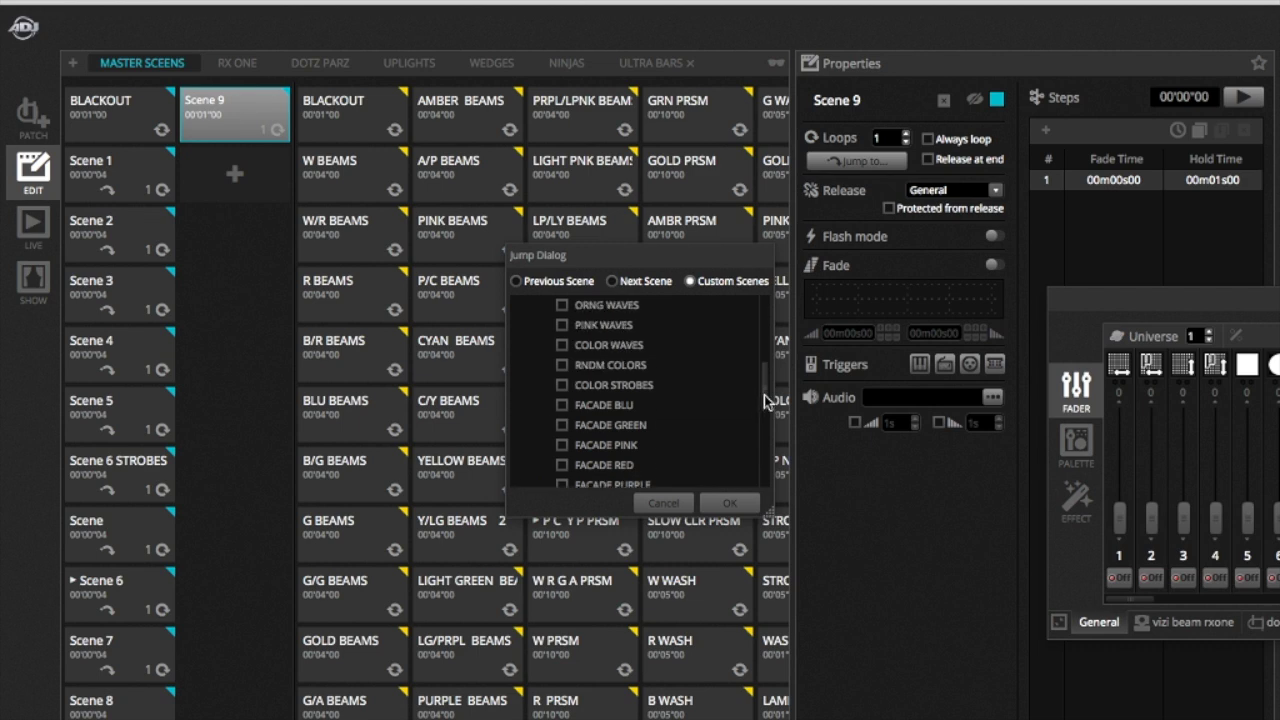
pyautogui.click(564, 366)
# Step: Add SOUND from UPLIGHTS and CLR CHS FX 2 from WEDGES to the scene's custom jump targets
pyautogui.moveTo(767, 381); pyautogui.dragTo(769, 398)
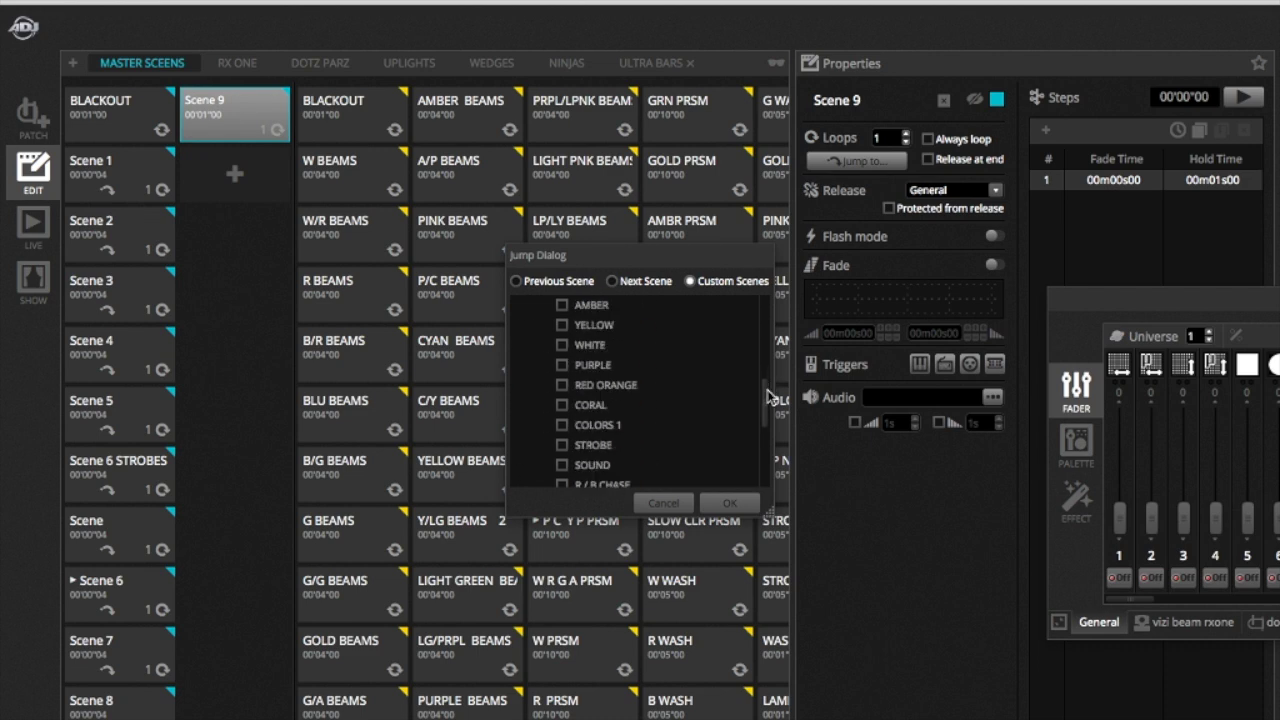
pyautogui.scroll(-1, 769, 398)
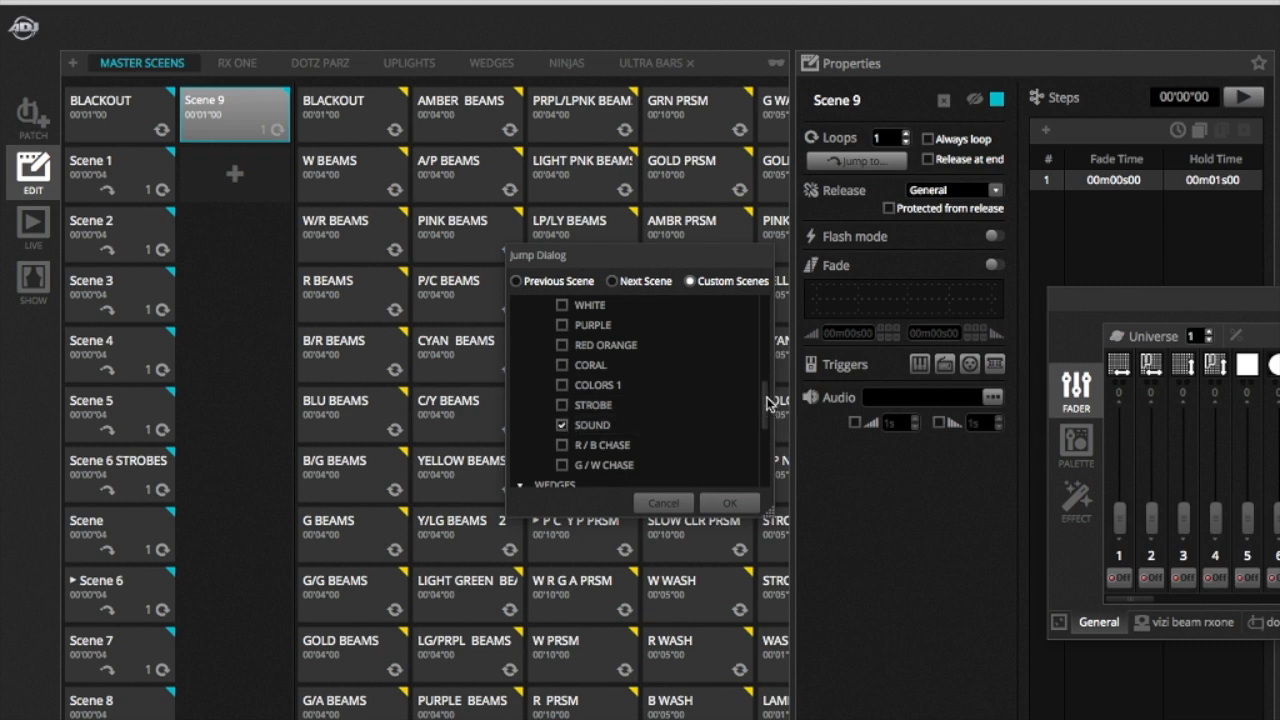
pyautogui.scroll(-5, 769, 403)
pyautogui.scroll(2, 769, 403)
pyautogui.scroll(-6, 769, 405)
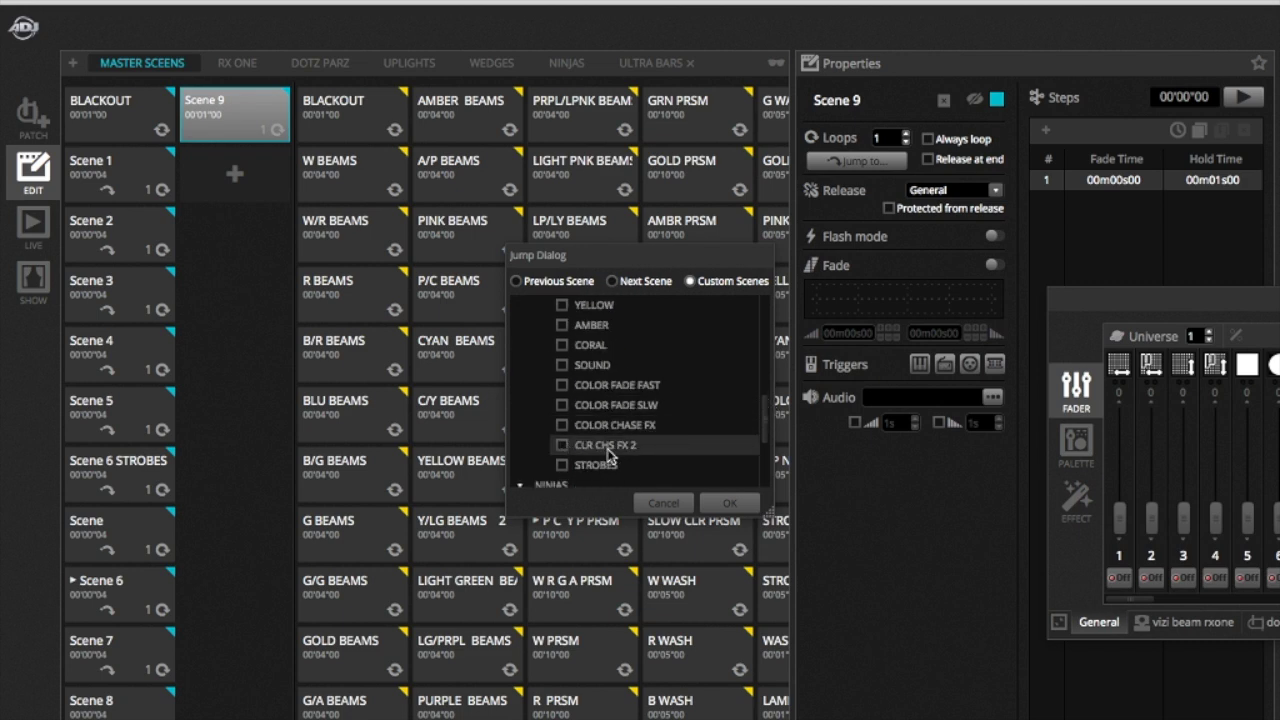
pyautogui.click(564, 443)
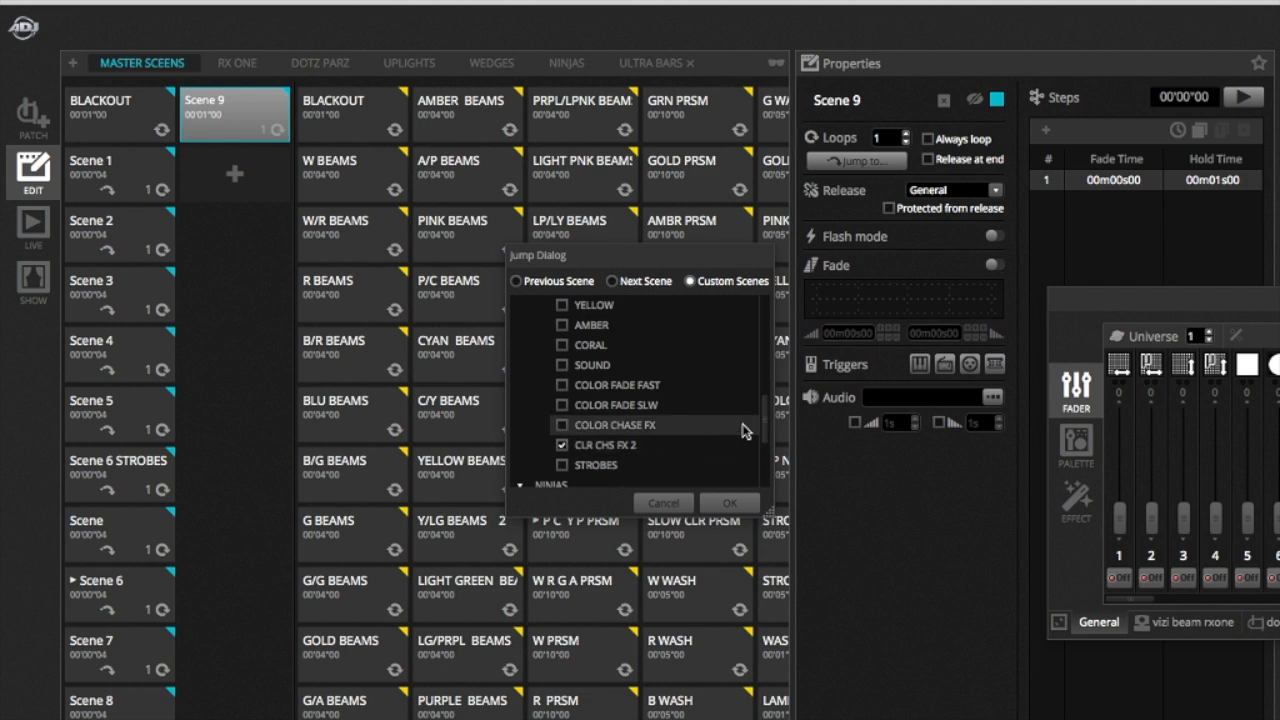
# Step: Look through the NINJAS scenes and add UV ROLL BACK /FWRD 2 to the custom jump targets
pyautogui.scroll(4, 765, 418)
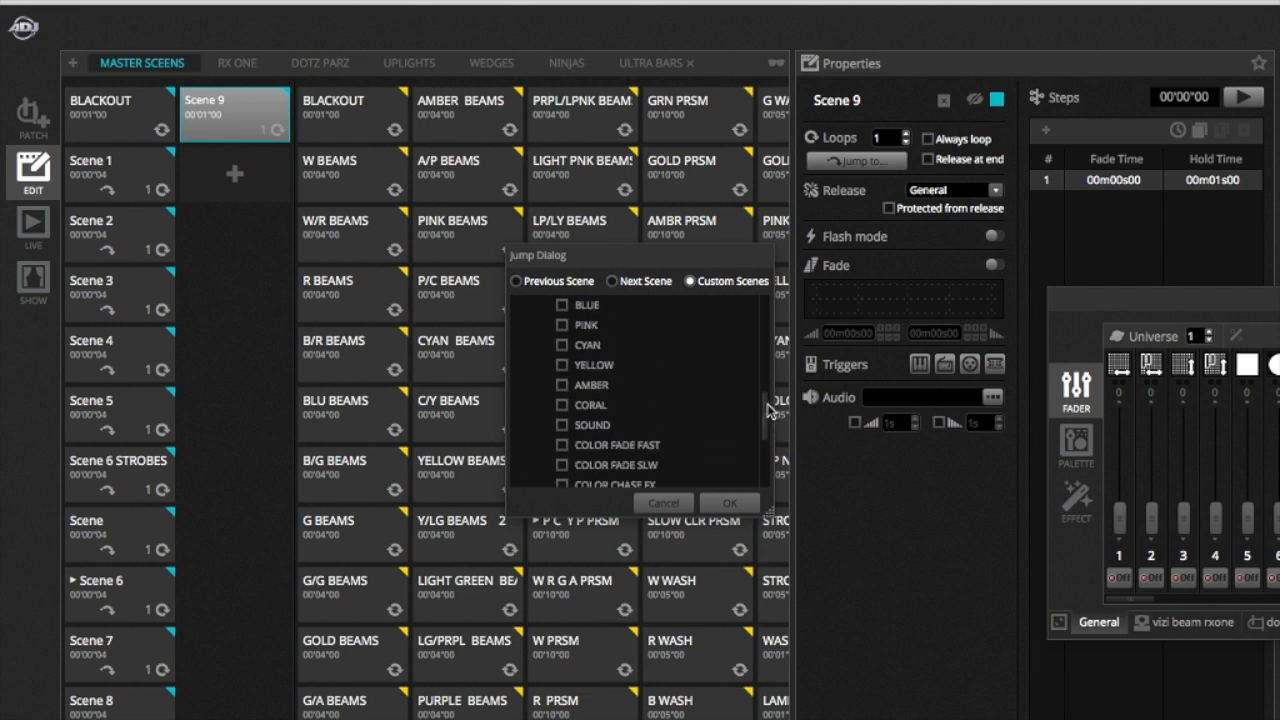
pyautogui.moveTo(768, 402); pyautogui.dragTo(769, 410)
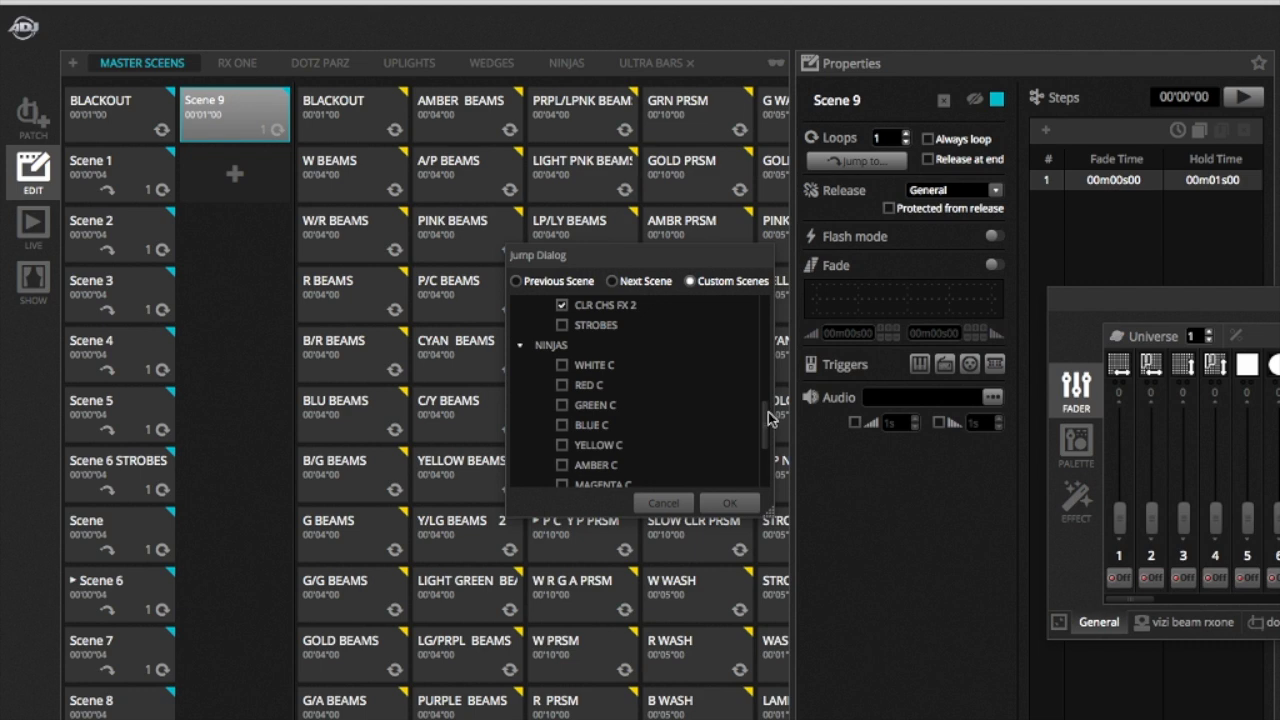
pyautogui.scroll(-5, 769, 420)
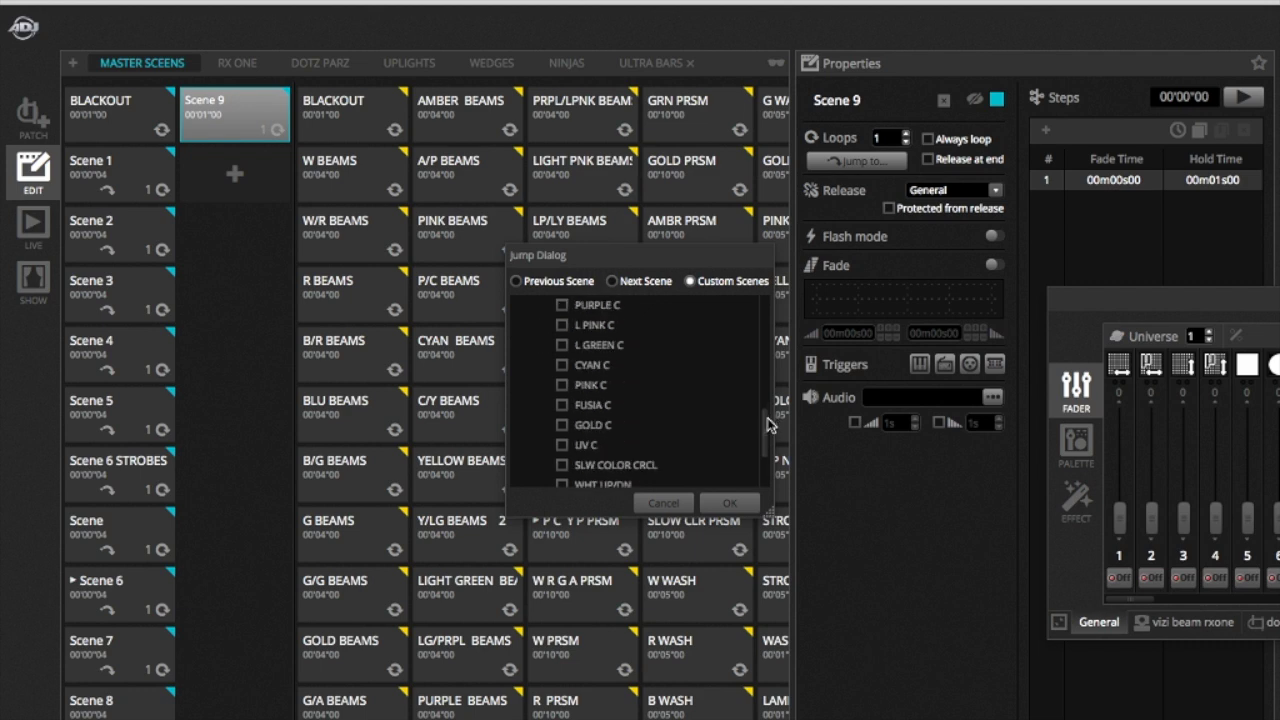
pyautogui.scroll(-4, 768, 428)
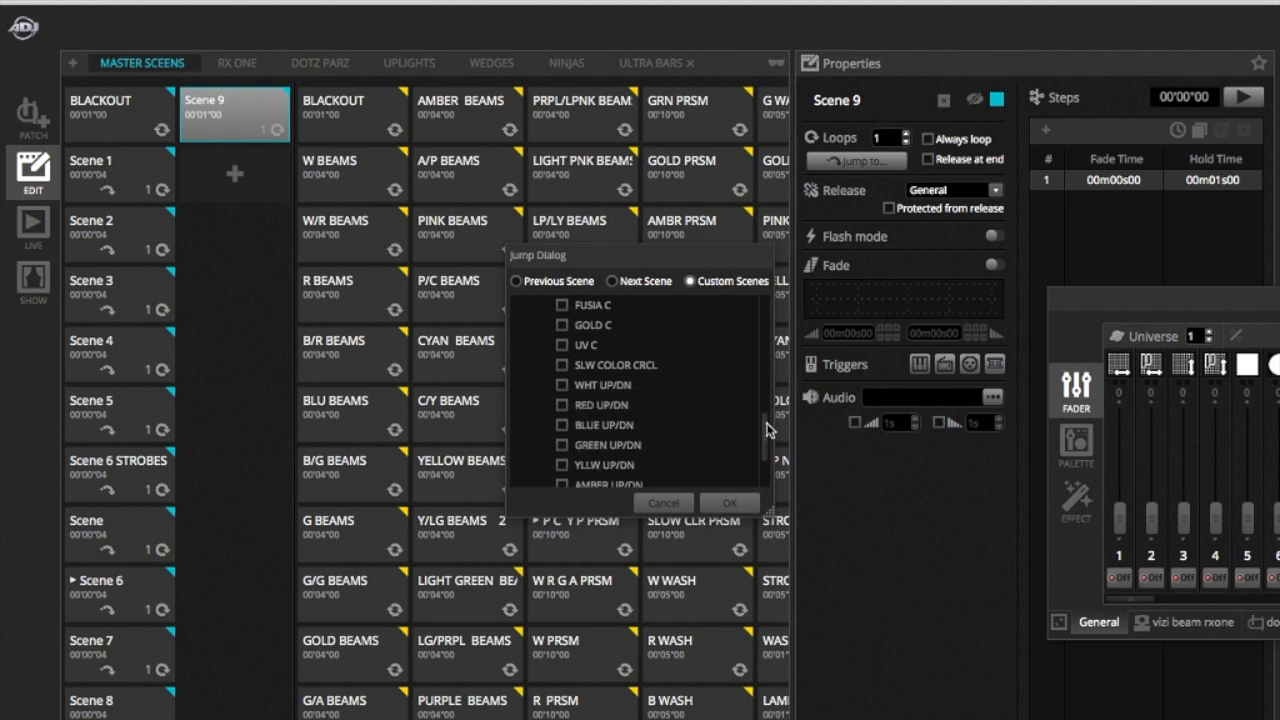
pyautogui.scroll(-3, 768, 434)
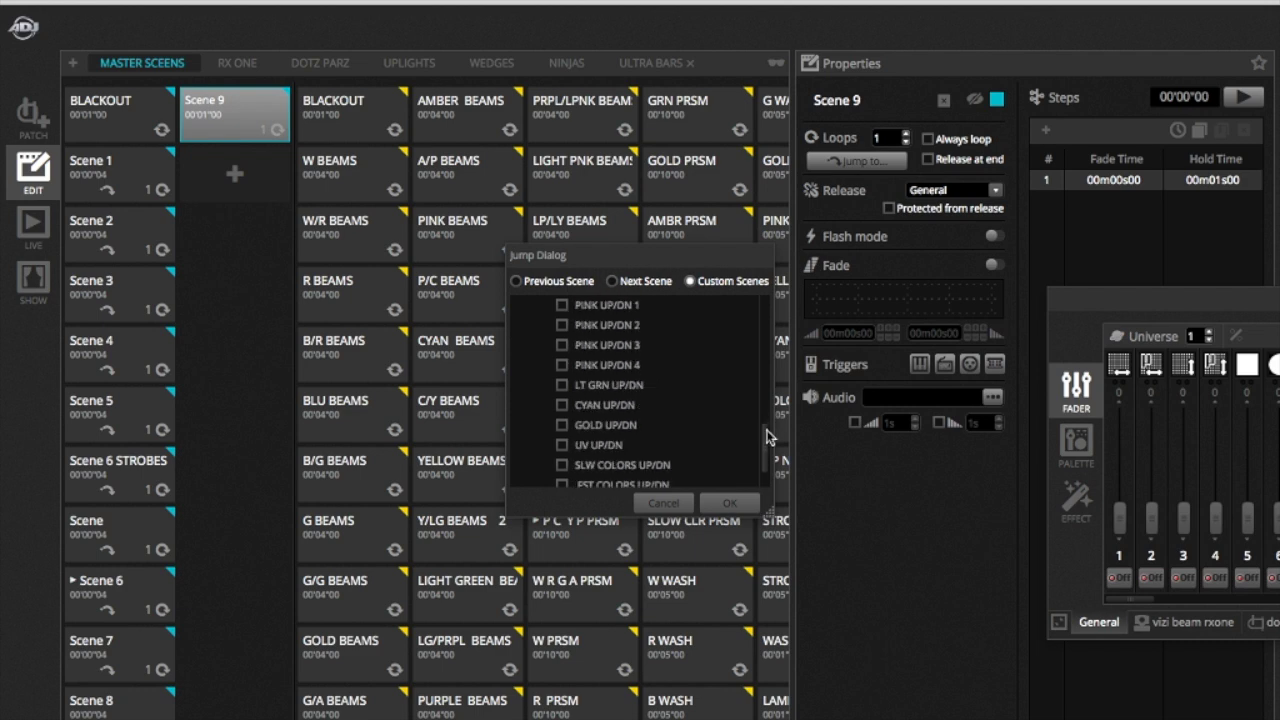
pyautogui.scroll(-4, 769, 437)
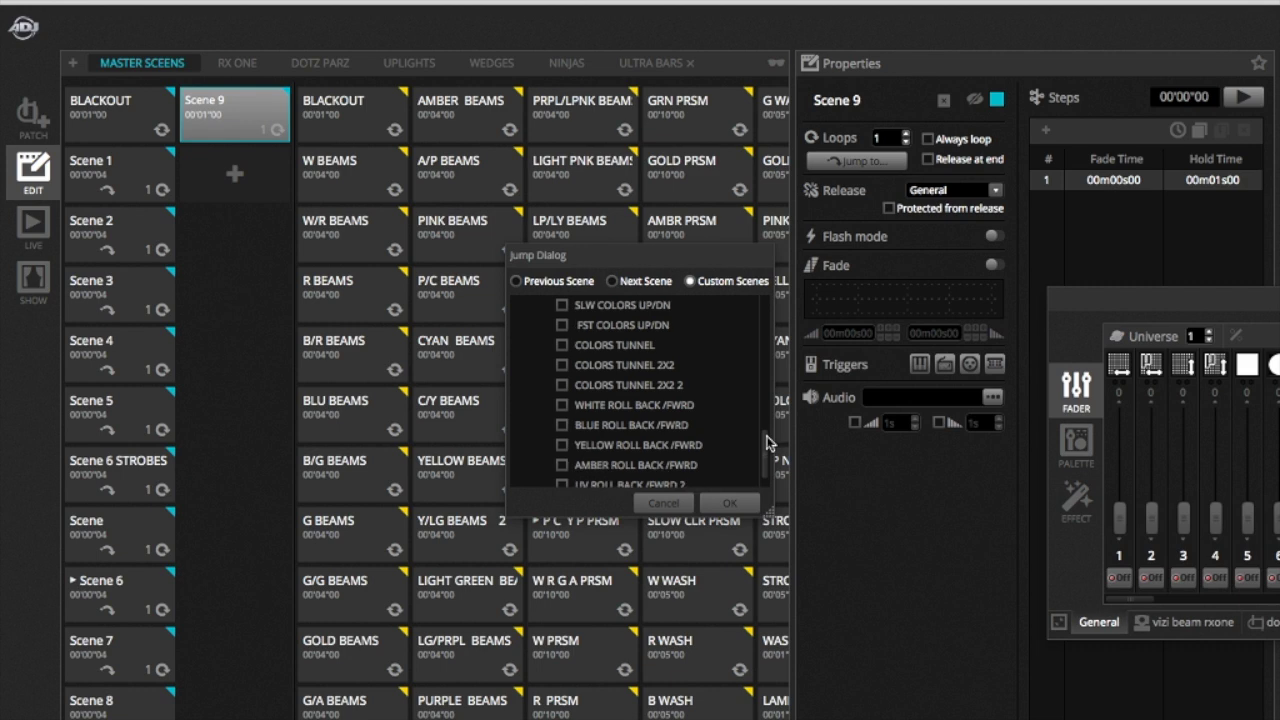
pyautogui.scroll(-2, 769, 443)
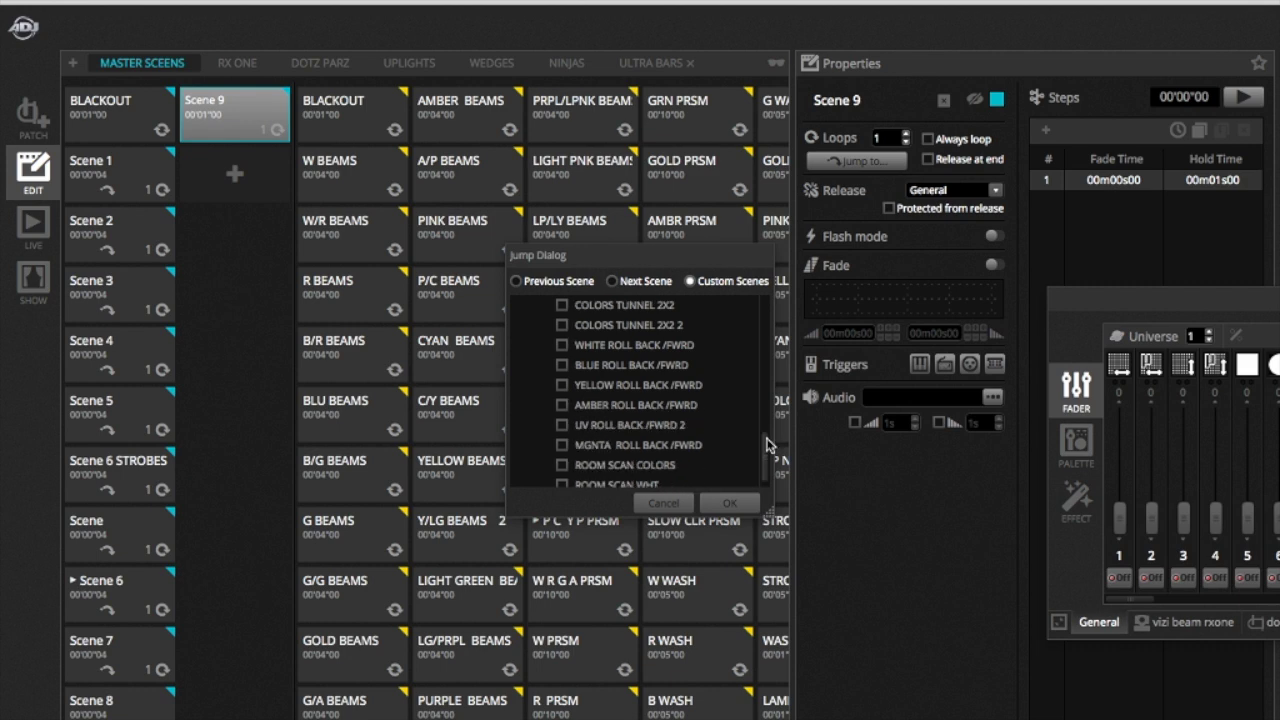
pyautogui.scroll(-3, 769, 444)
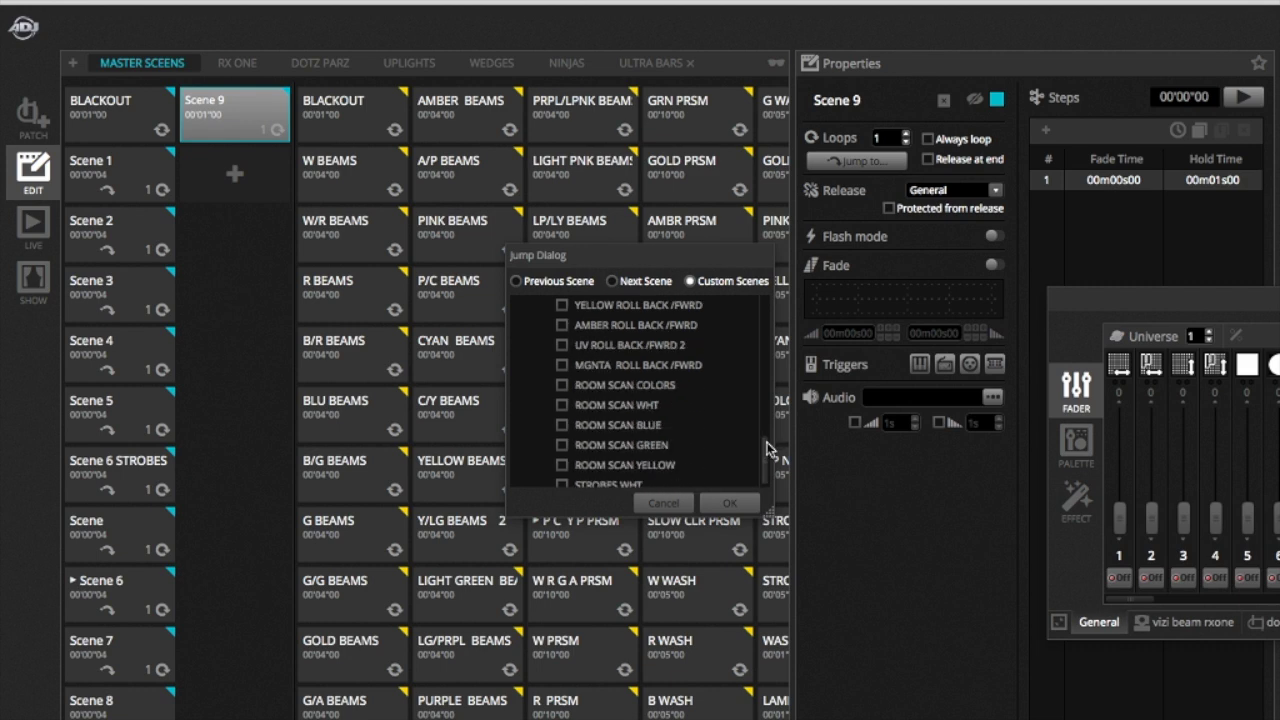
pyautogui.scroll(1, 769, 450)
pyautogui.scroll(4, 769, 443)
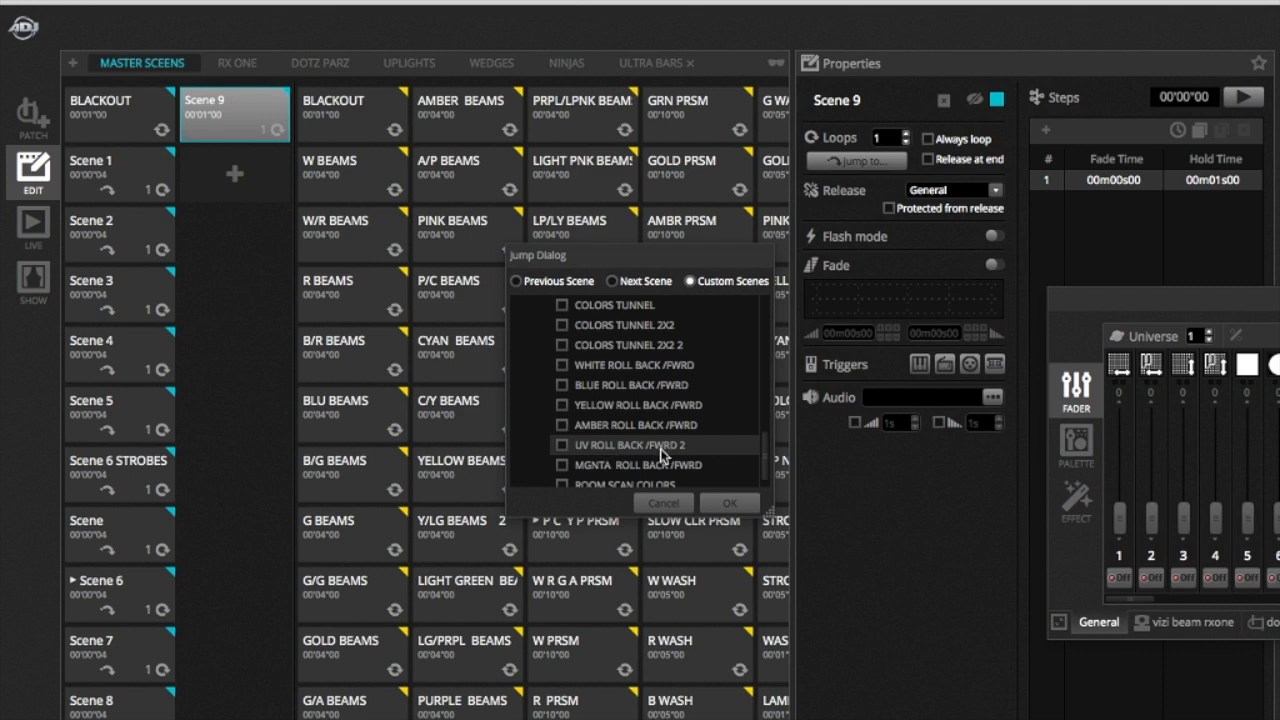
pyautogui.click(563, 446)
# Step: Review the jump target list through to ULTRA BARS and confirm the custom scene selection
pyautogui.scroll(-10, 770, 440)
pyautogui.scroll(-10, 778, 405)
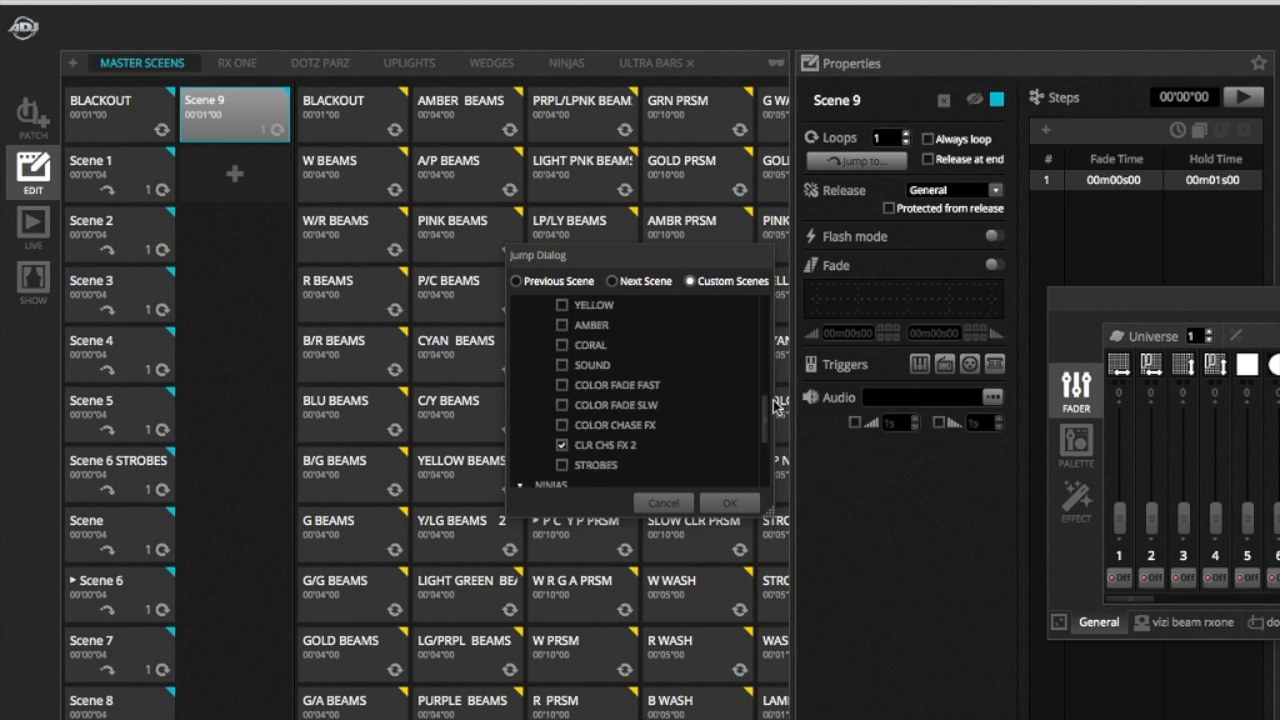
pyautogui.scroll(-10, 778, 405)
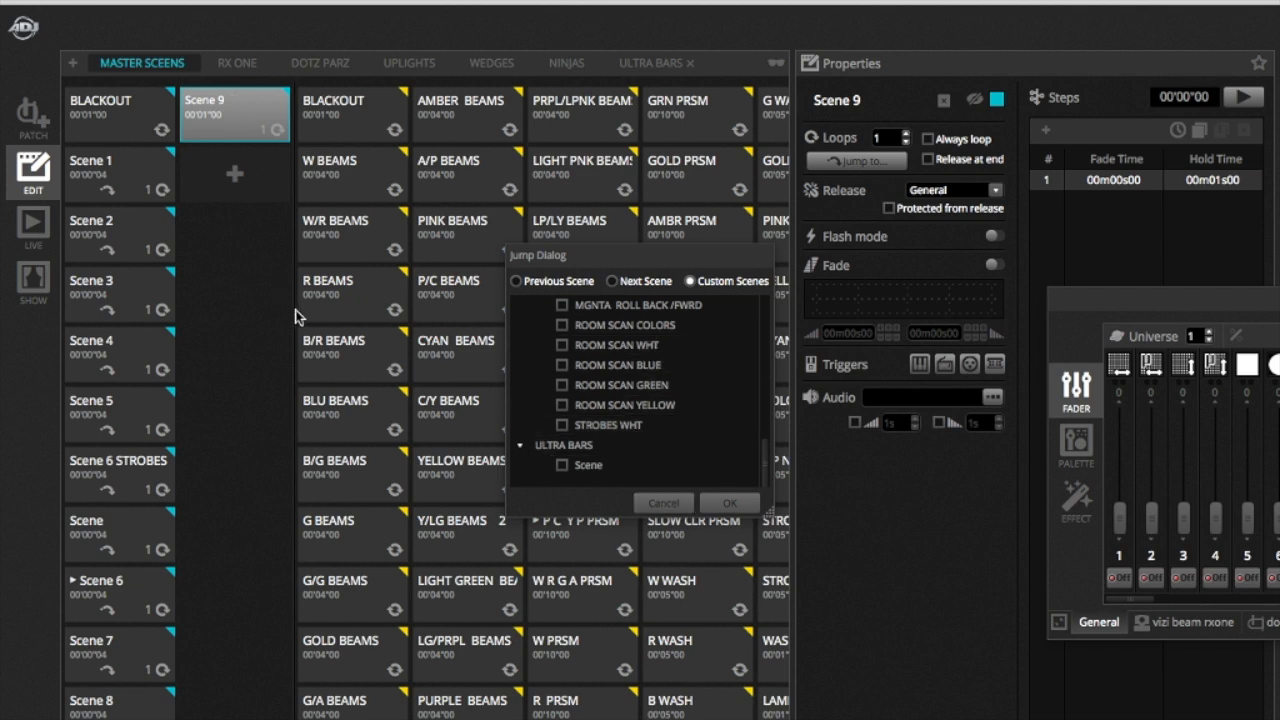
pyautogui.click(729, 504)
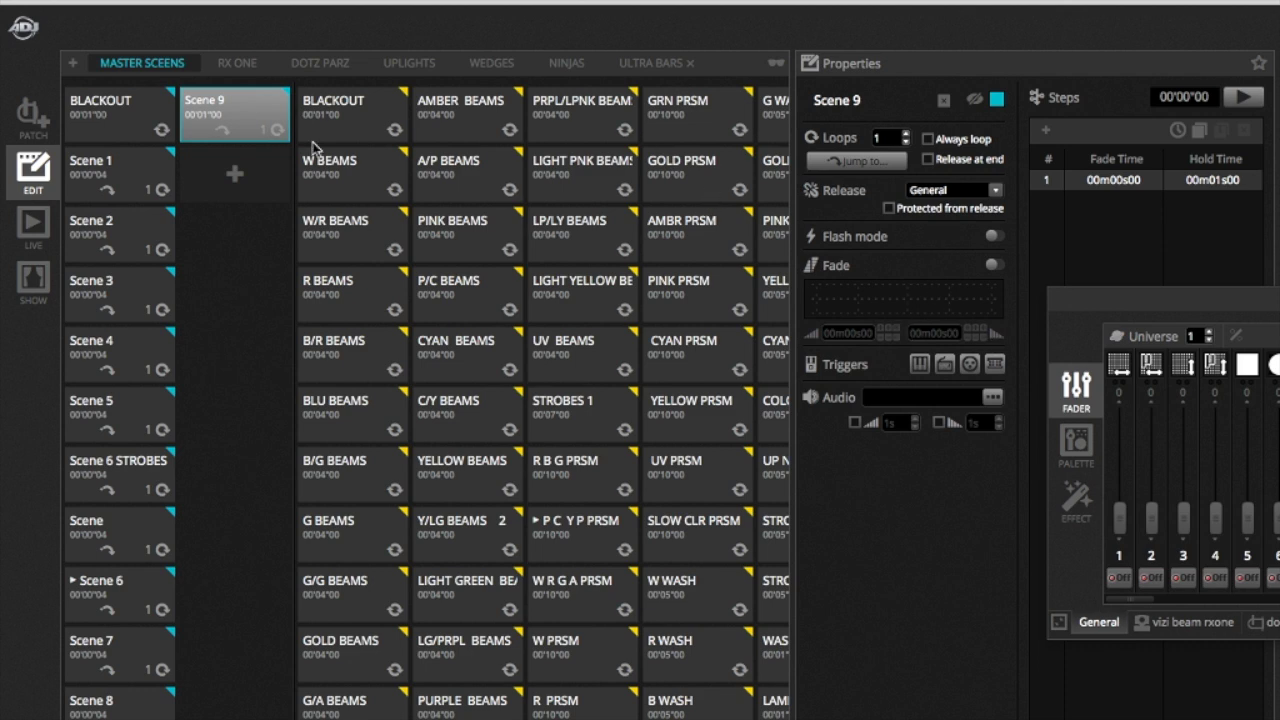
# Step: In live mode, trigger the master BLACKOUT scene and test Scene 9 by triggering it
pyautogui.click(27, 233)
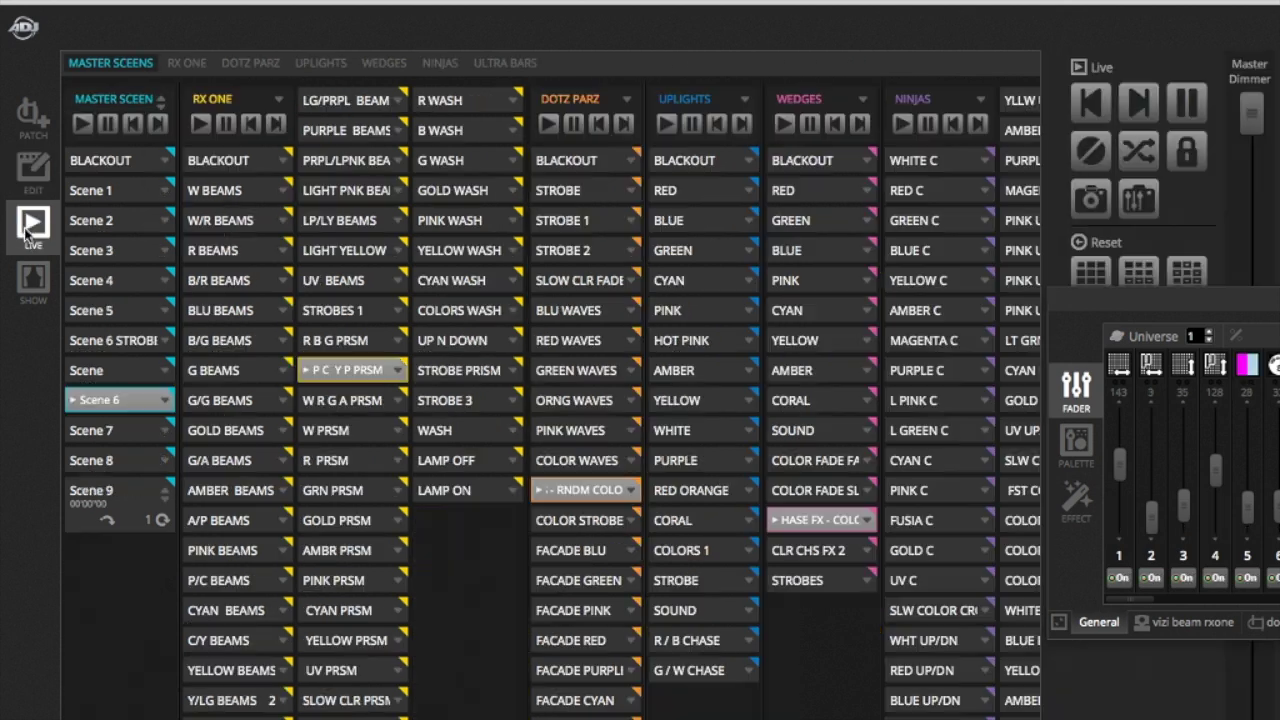
pyautogui.click(127, 162)
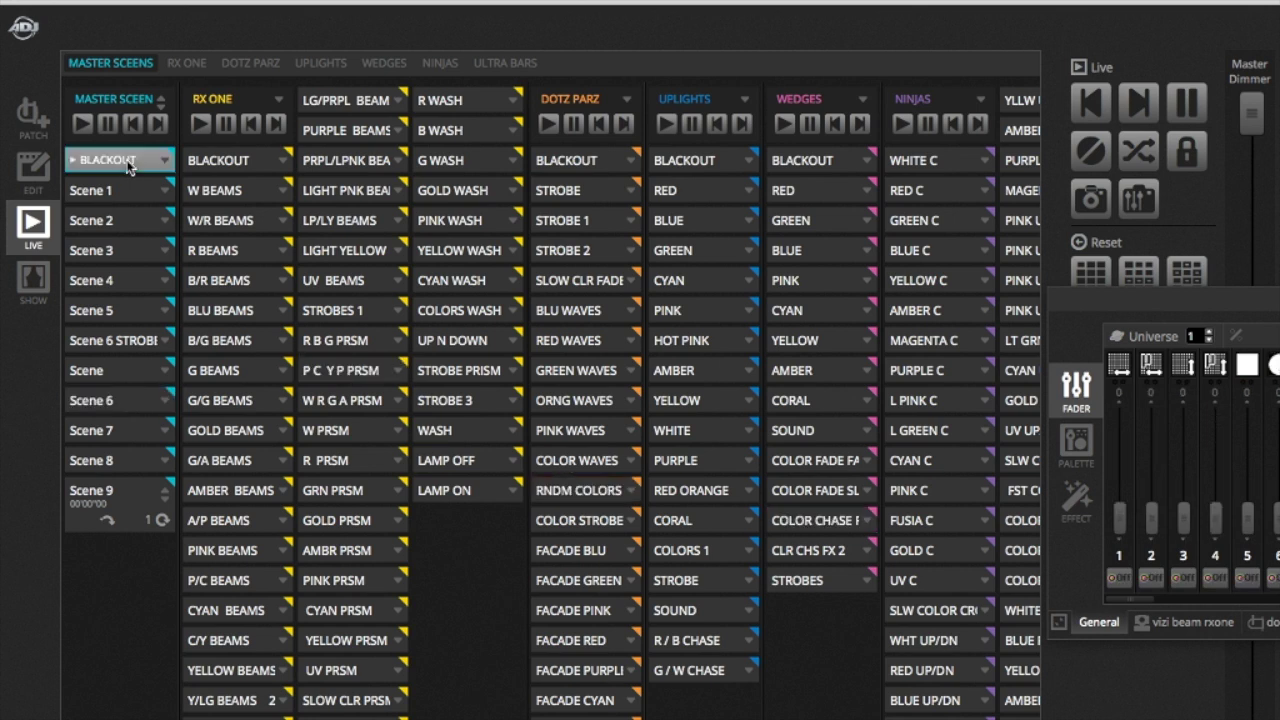
pyautogui.click(125, 491)
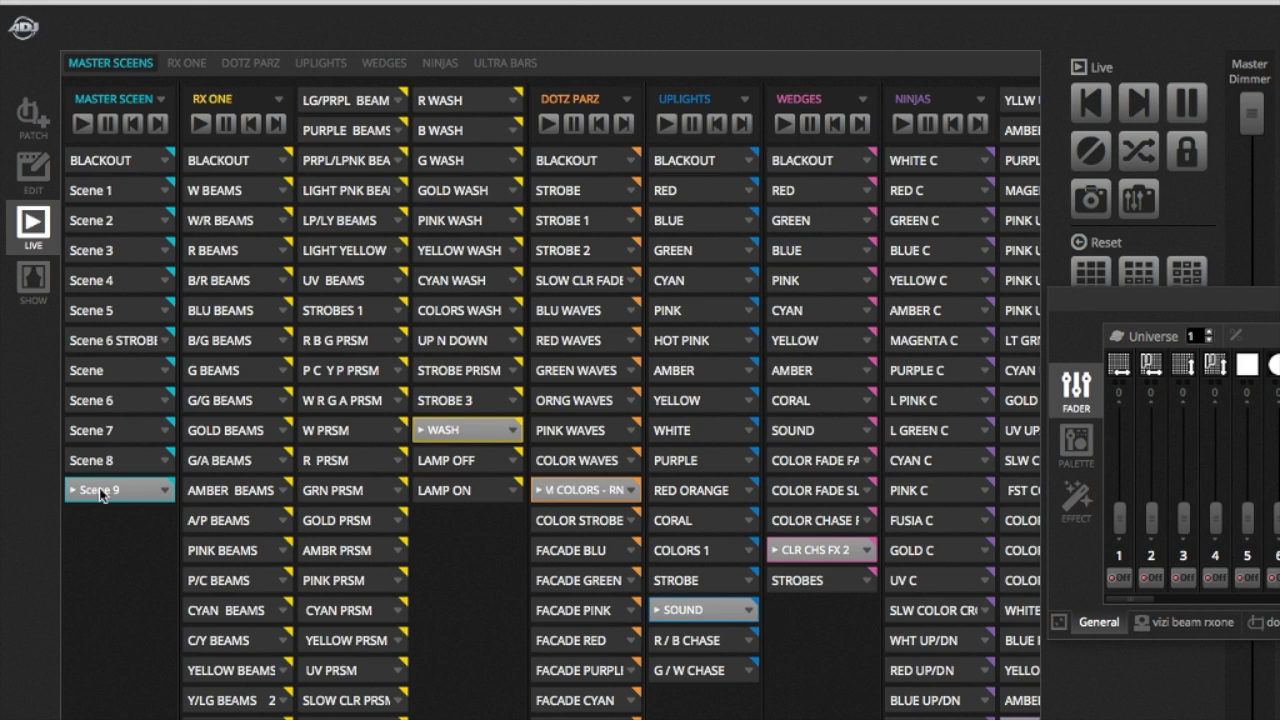
# Step: In edit mode, stop Scene 9's playback and set its step hold time to 00m00s04
pyautogui.click(38, 176)
pyautogui.click(257, 102)
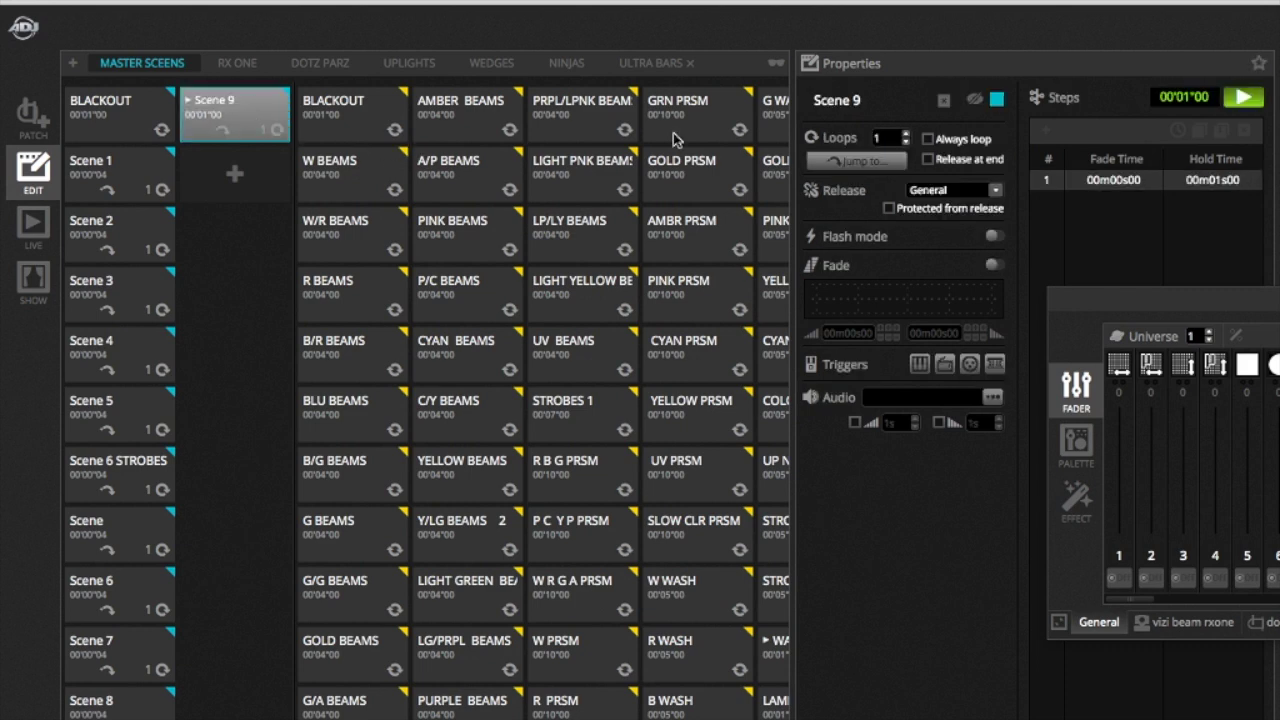
pyautogui.click(1243, 100)
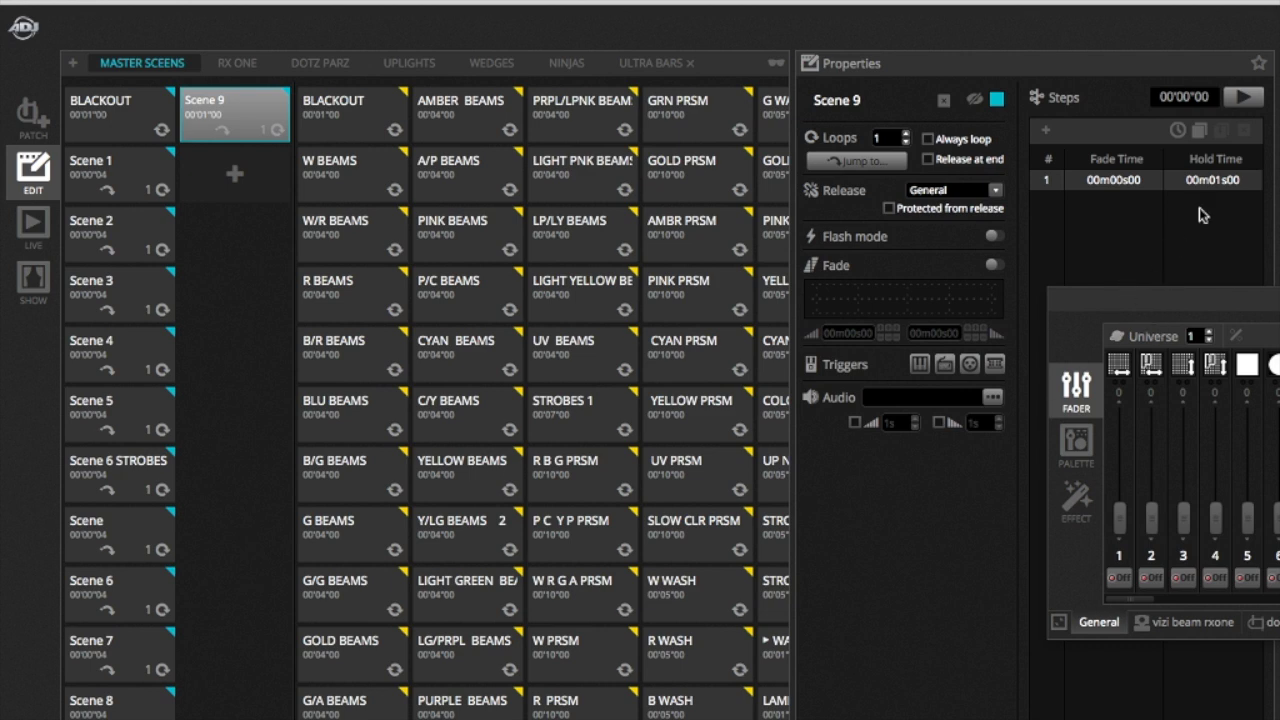
pyautogui.doubleClick(1249, 186)
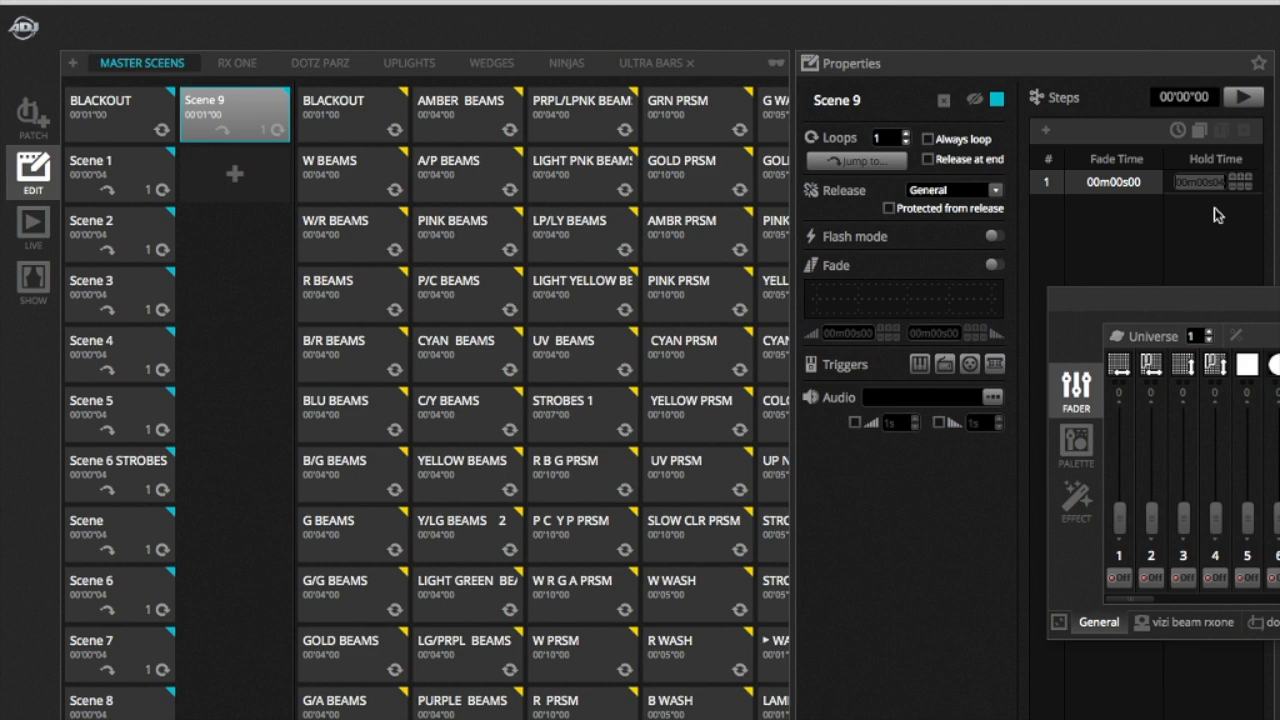
pyautogui.press('Return')
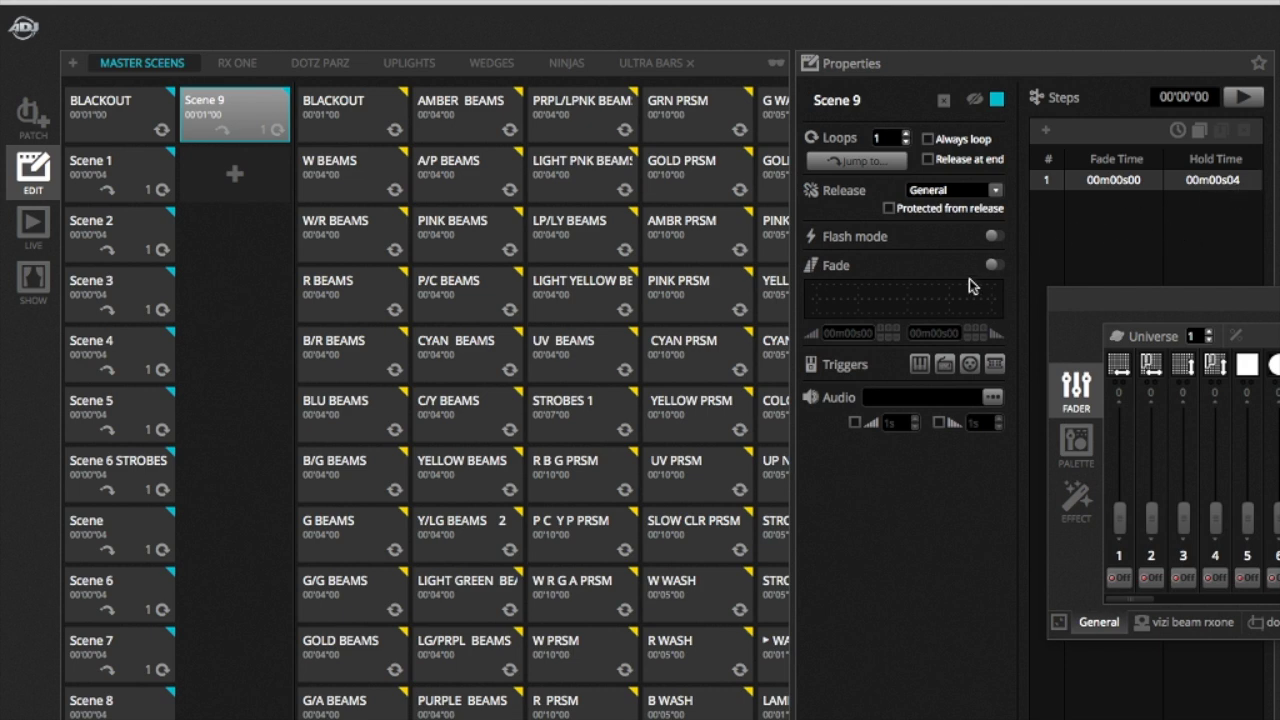
# Step: In live mode, trigger the master BLACKOUT scene and retest Scene 9 with its shortened hold time
pyautogui.click(30, 240)
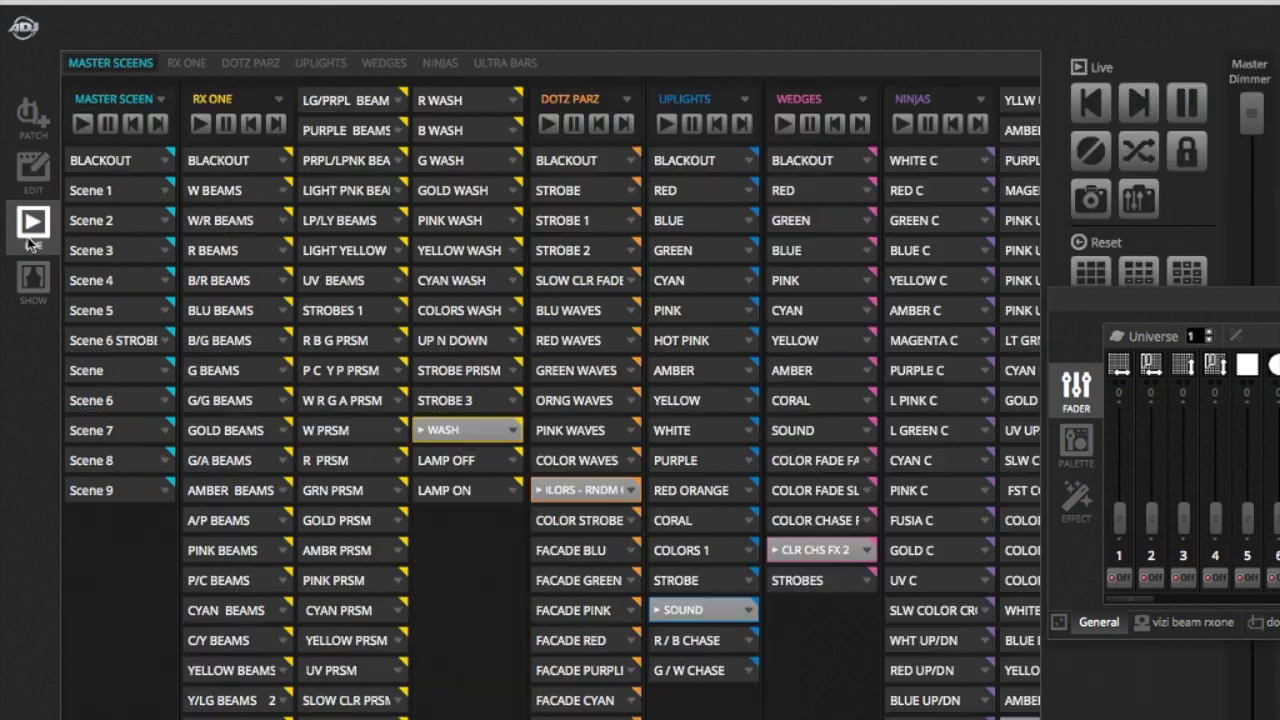
pyautogui.click(115, 164)
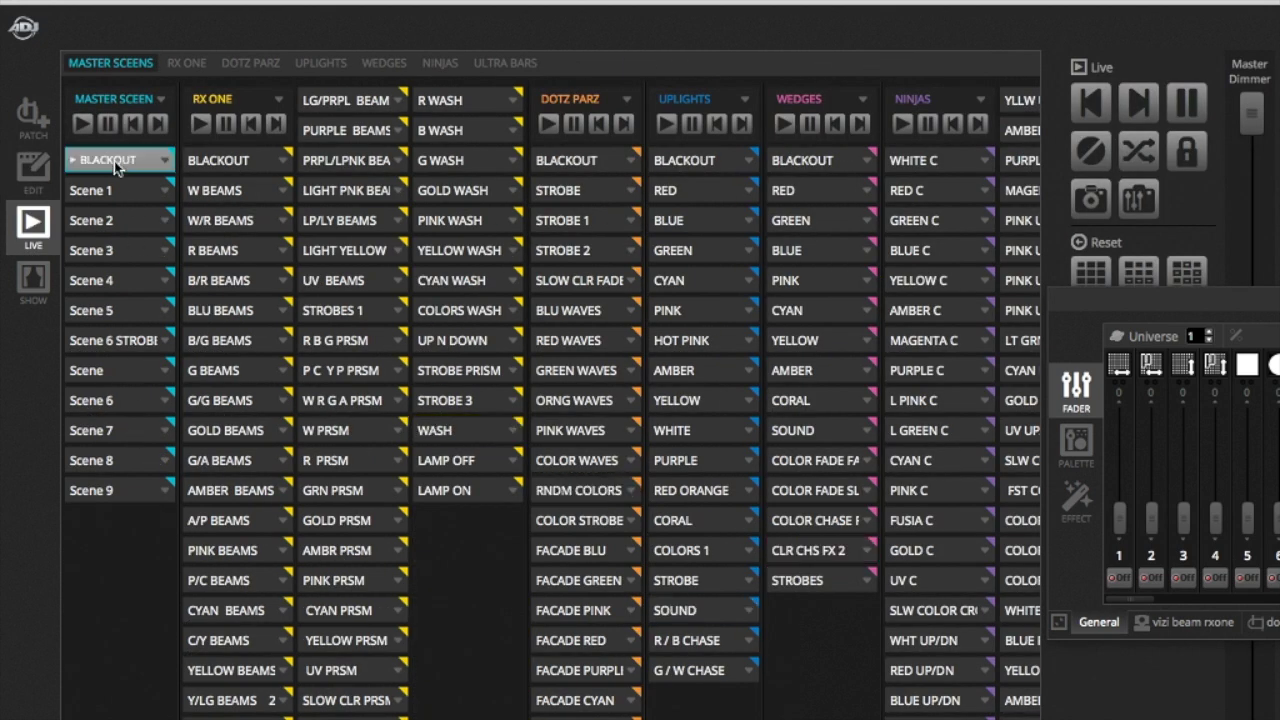
pyautogui.click(118, 490)
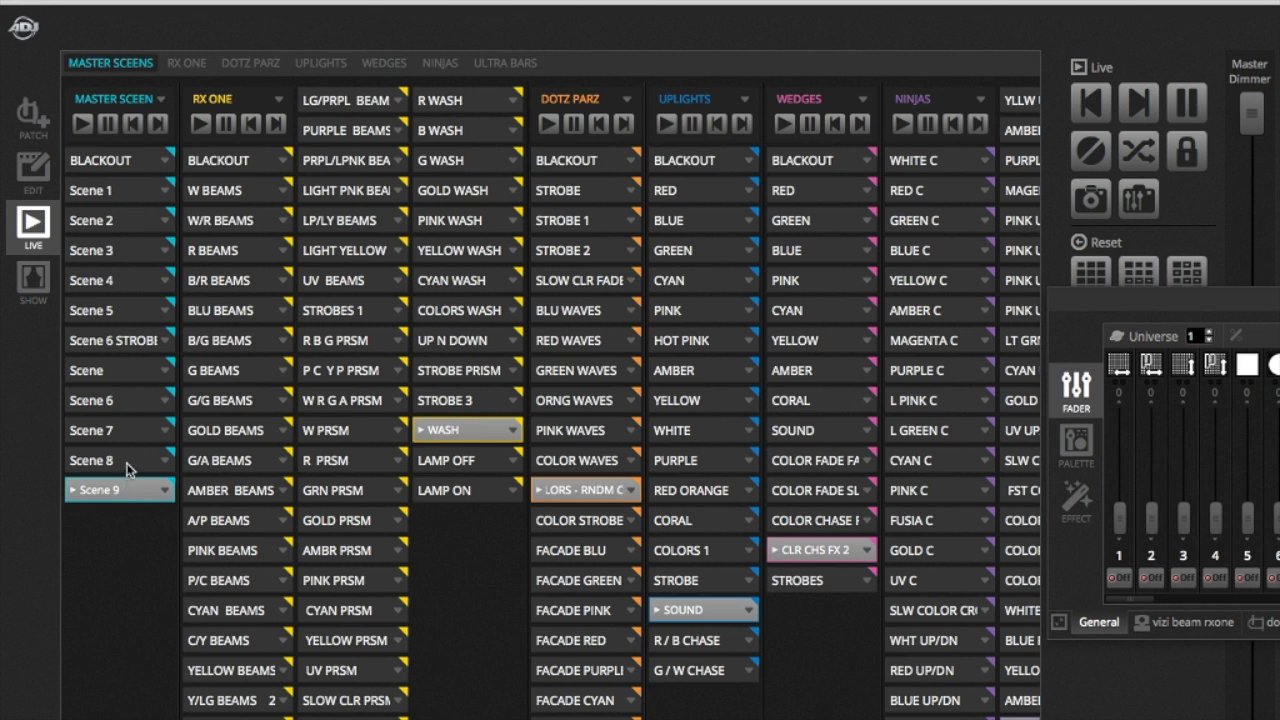
# Step: Trigger the other master scenes one after another, from Scene 8 back to Scene 1, to check their jumps
pyautogui.click(128, 468)
pyautogui.click(128, 430)
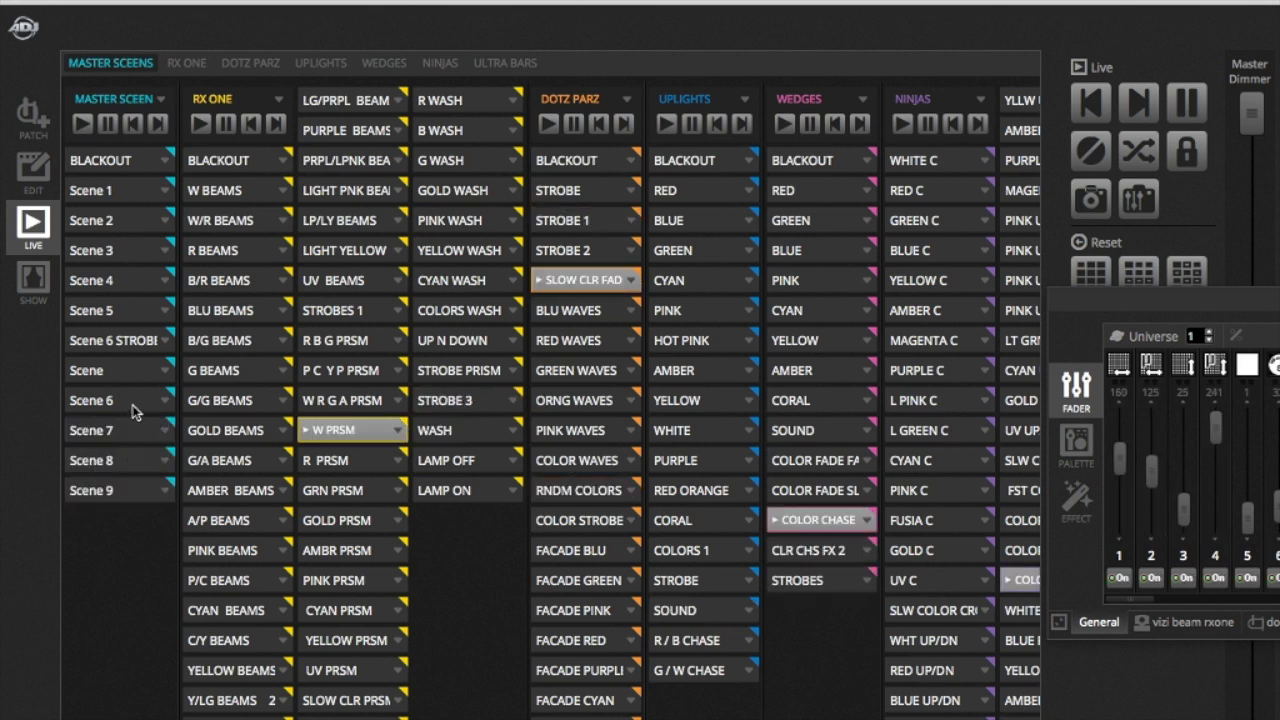
pyautogui.click(128, 400)
pyautogui.click(135, 429)
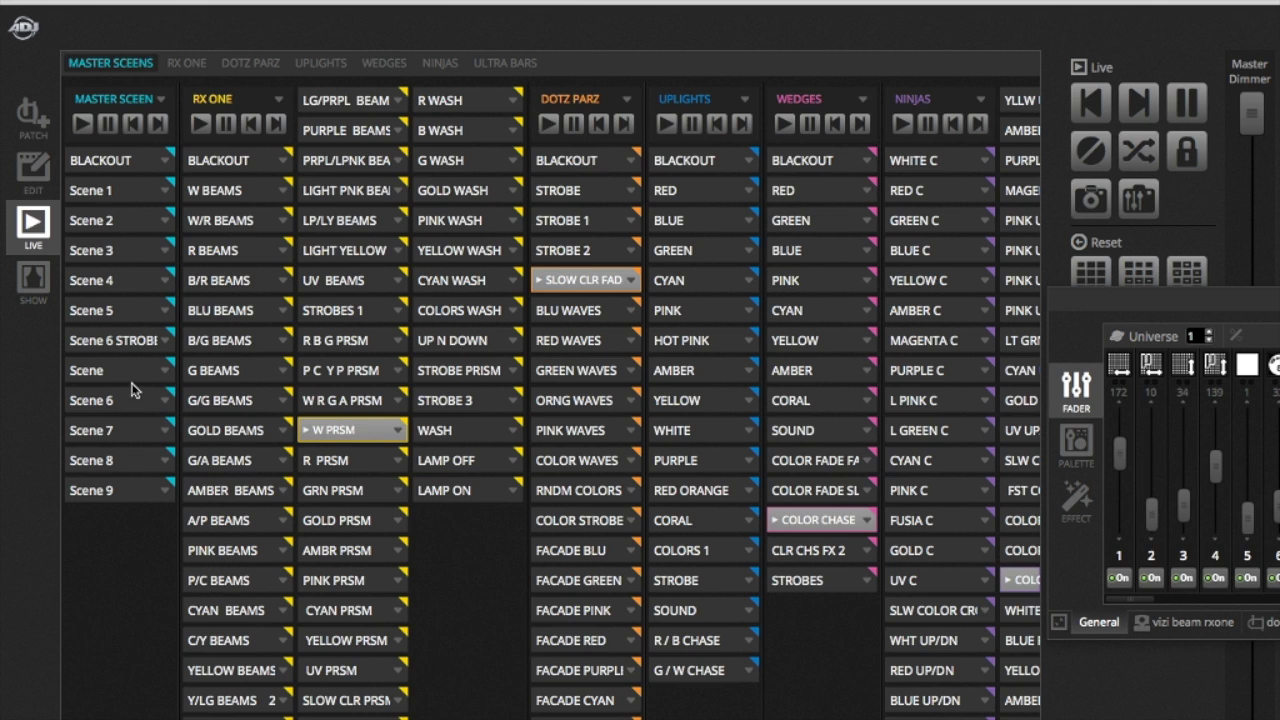
pyautogui.click(130, 340)
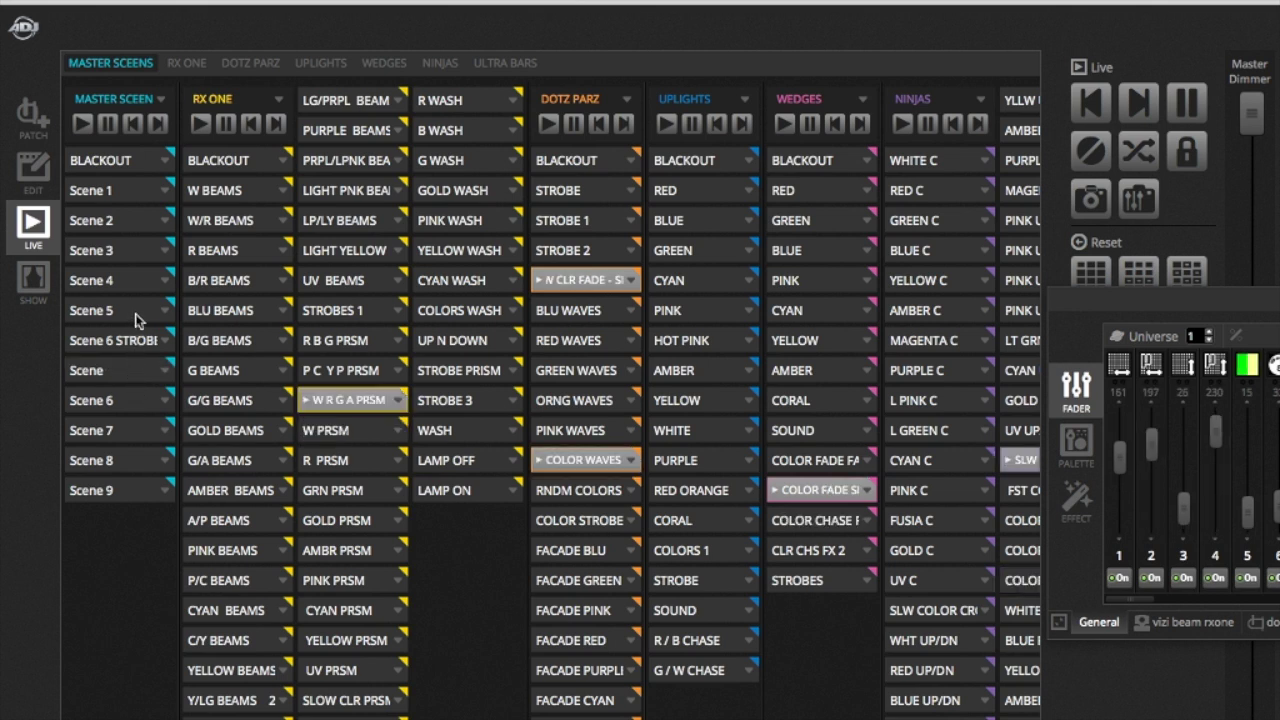
pyautogui.click(137, 310)
pyautogui.click(134, 282)
pyautogui.click(135, 249)
pyautogui.click(133, 191)
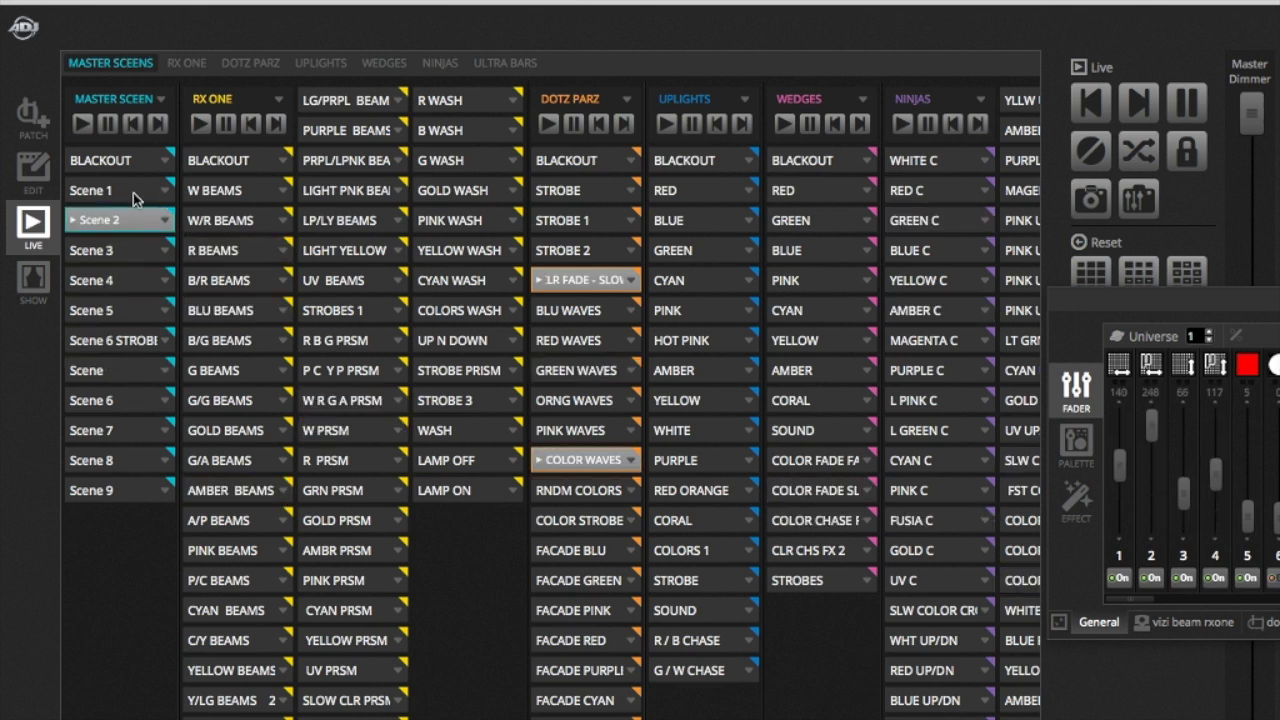
# Step: Trigger the master BLACKOUT scene and stop SLOW CLR FADE and COLOR WAVES in DOTZ PARZ
pyautogui.click(133, 161)
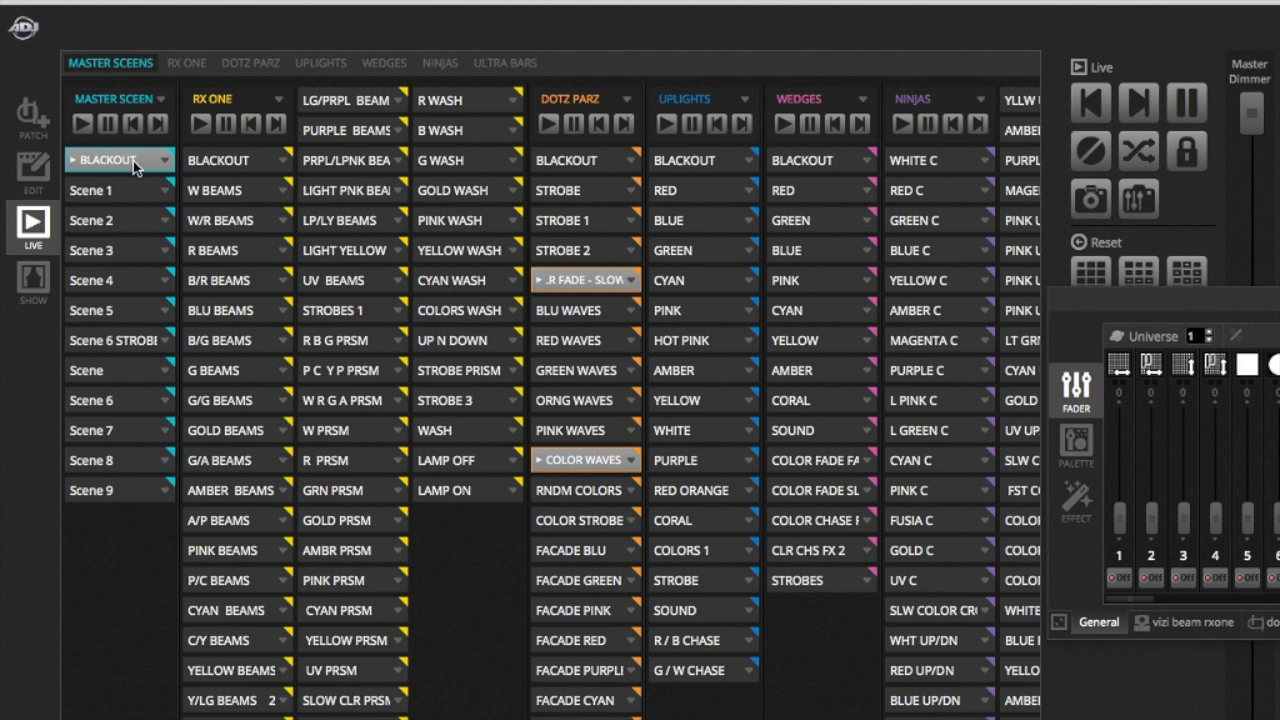
pyautogui.click(570, 280)
pyautogui.click(572, 463)
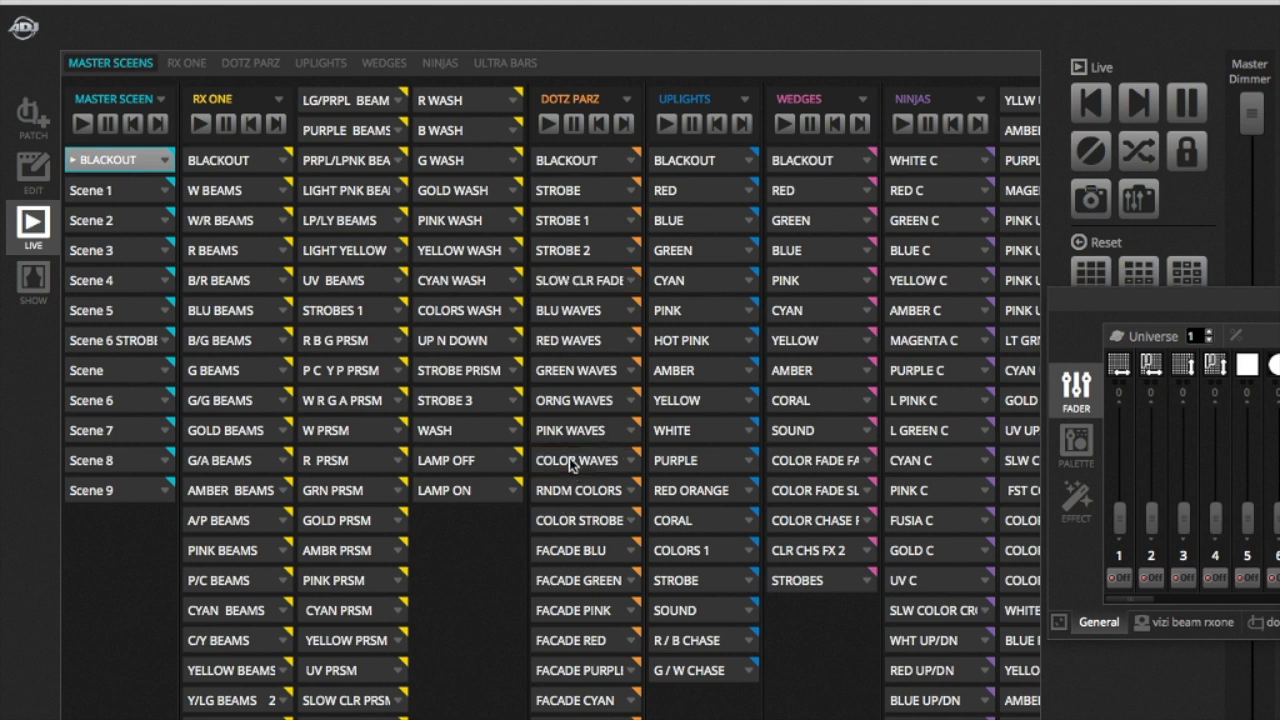
# Step: Trigger Scene 9 again to check its jumps, and black out the rig
pyautogui.click(86, 493)
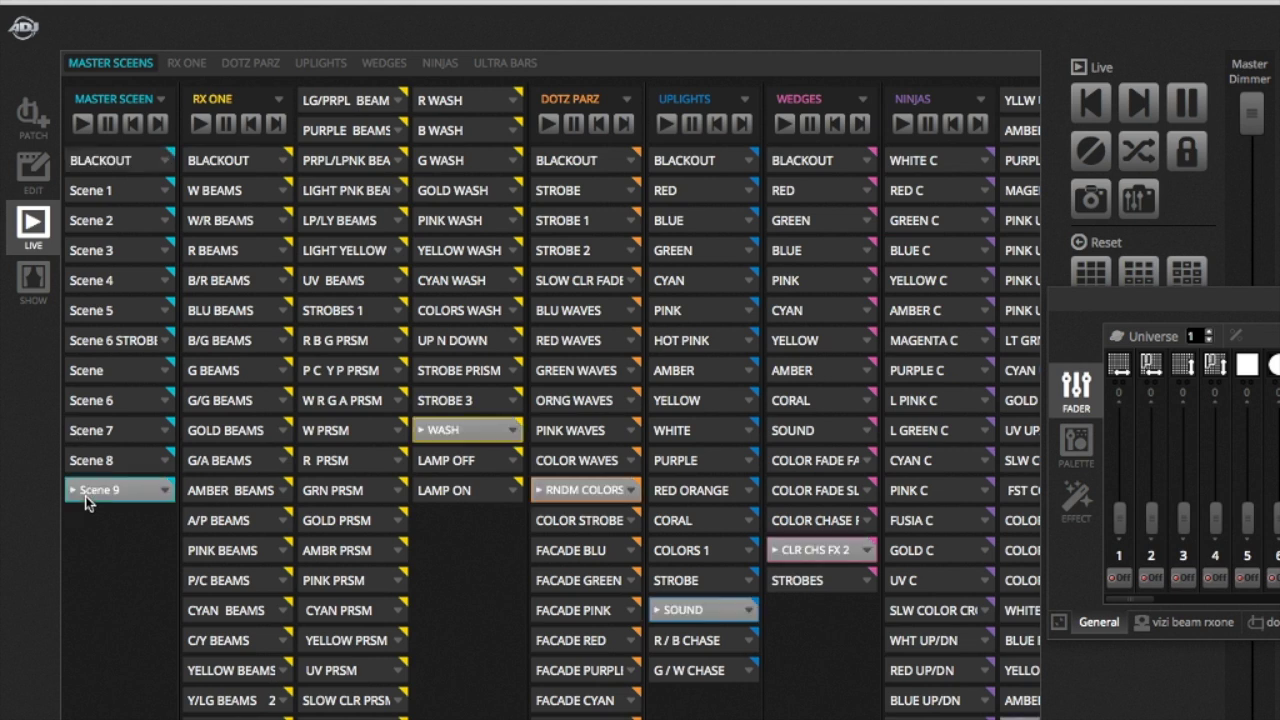
pyautogui.click(89, 493)
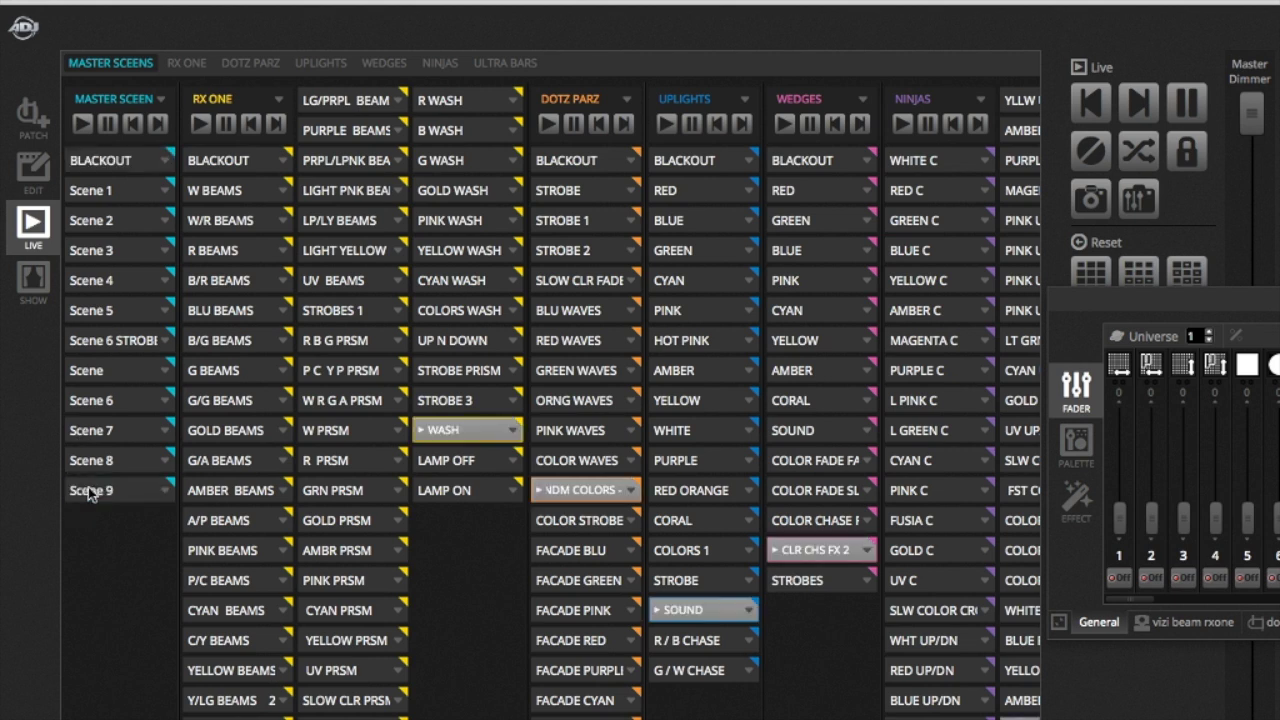
pyautogui.click(118, 163)
# Step: Return to edit mode and save the show file
pyautogui.click(33, 168)
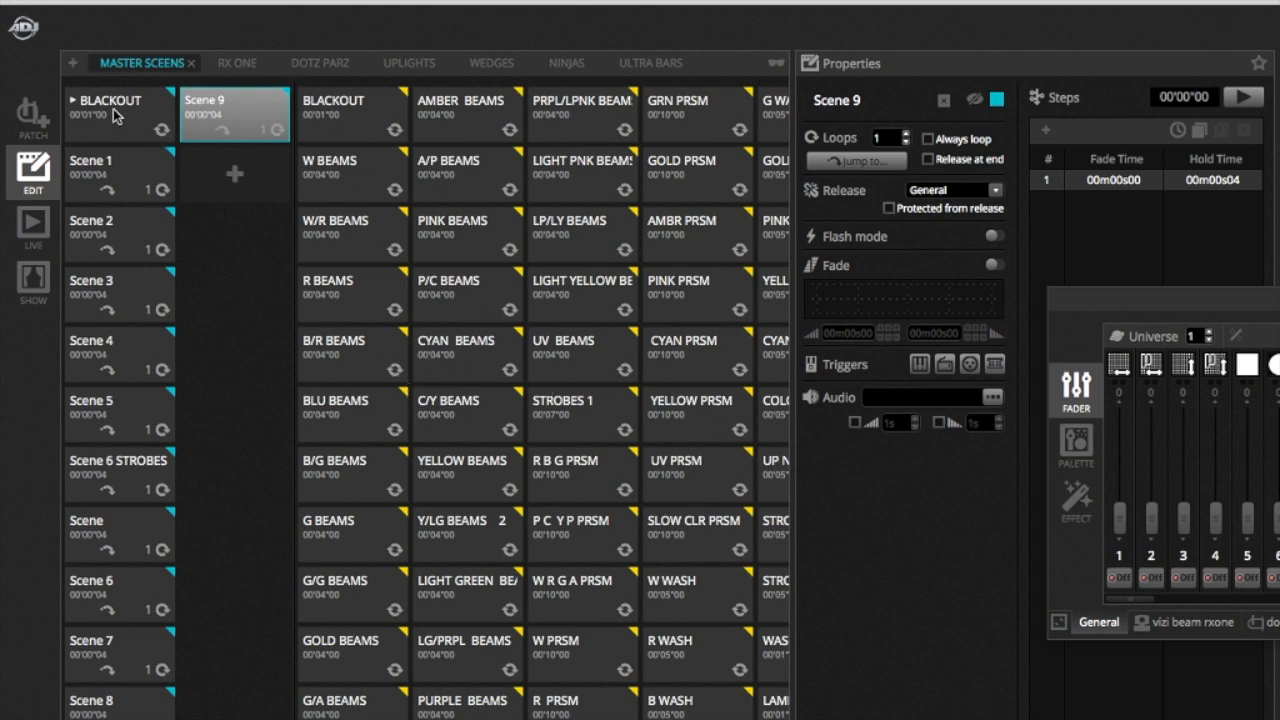
pyautogui.click(160, 2)
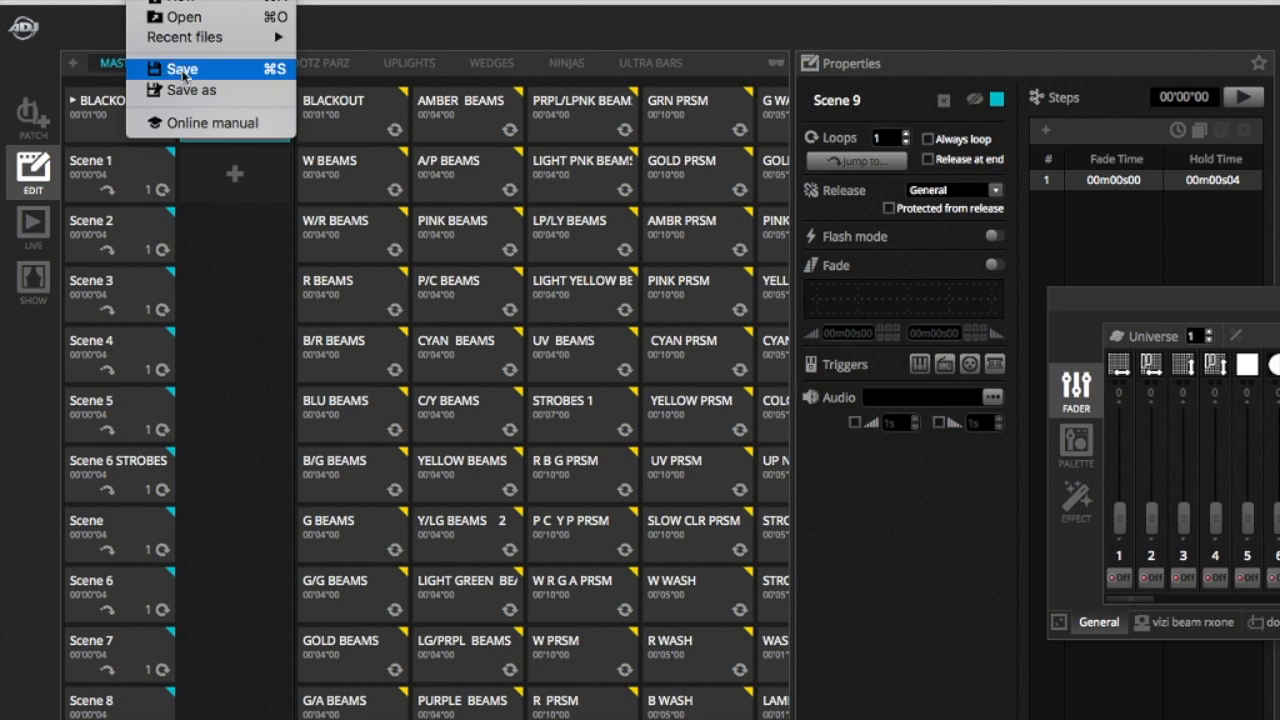
pyautogui.click(208, 72)
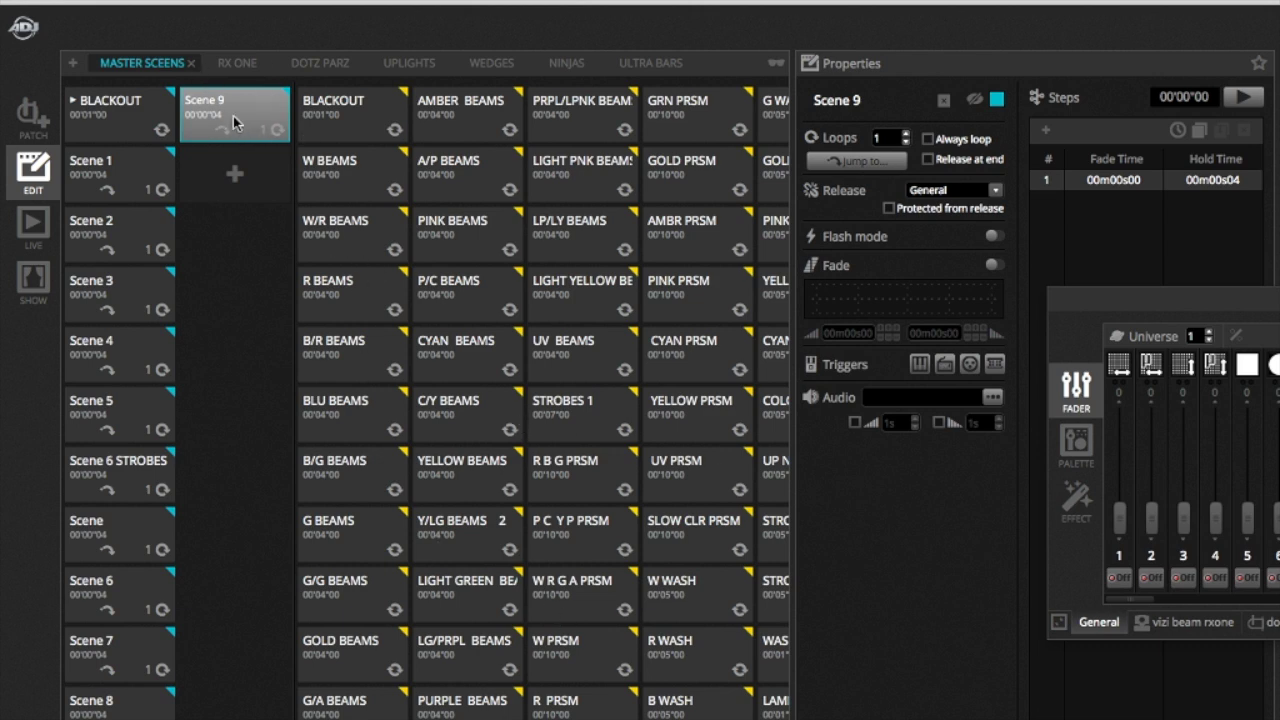
# Step: Delete Scene 9 from the MASTER SCEENS group
pyautogui.rightClick(253, 132)
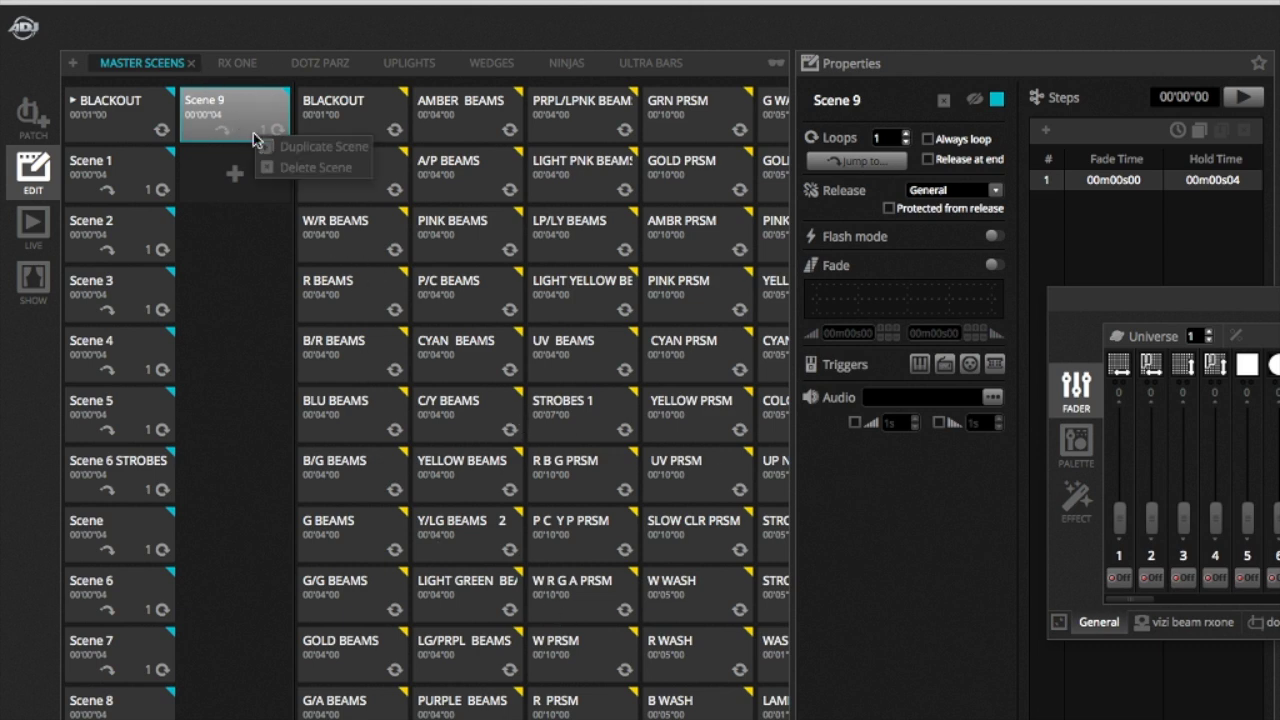
pyautogui.click(300, 167)
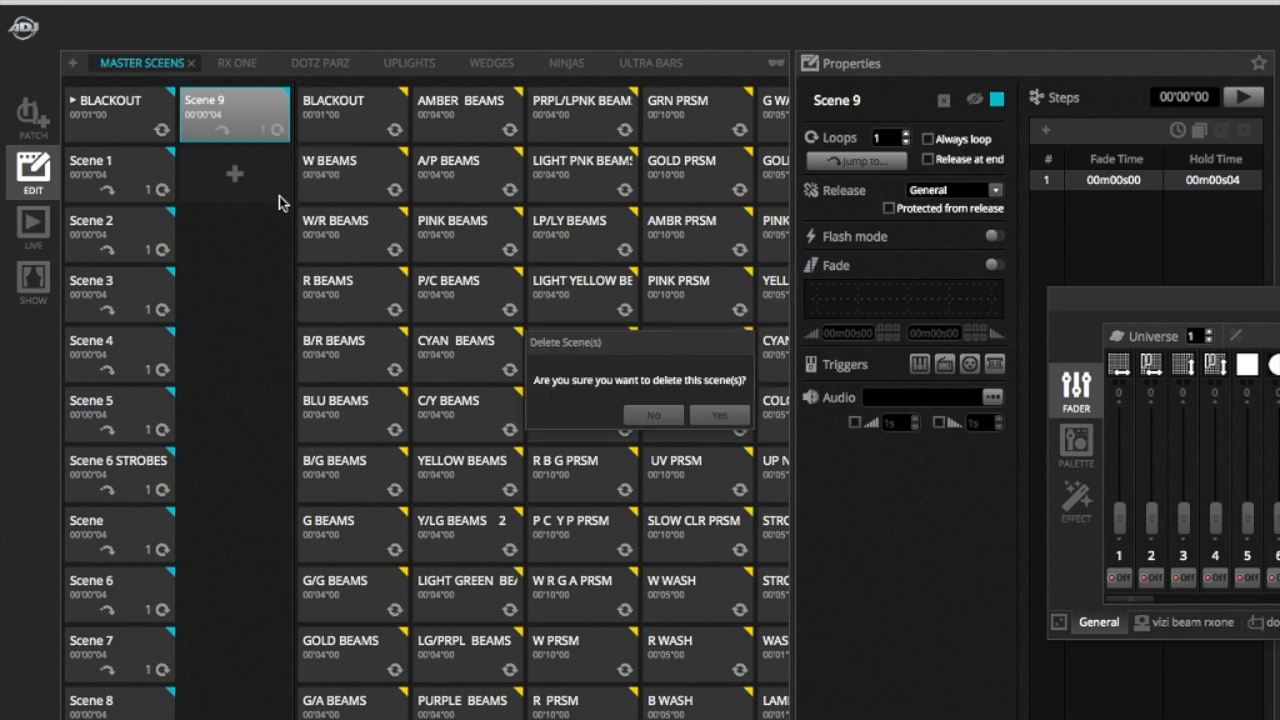
pyautogui.click(708, 417)
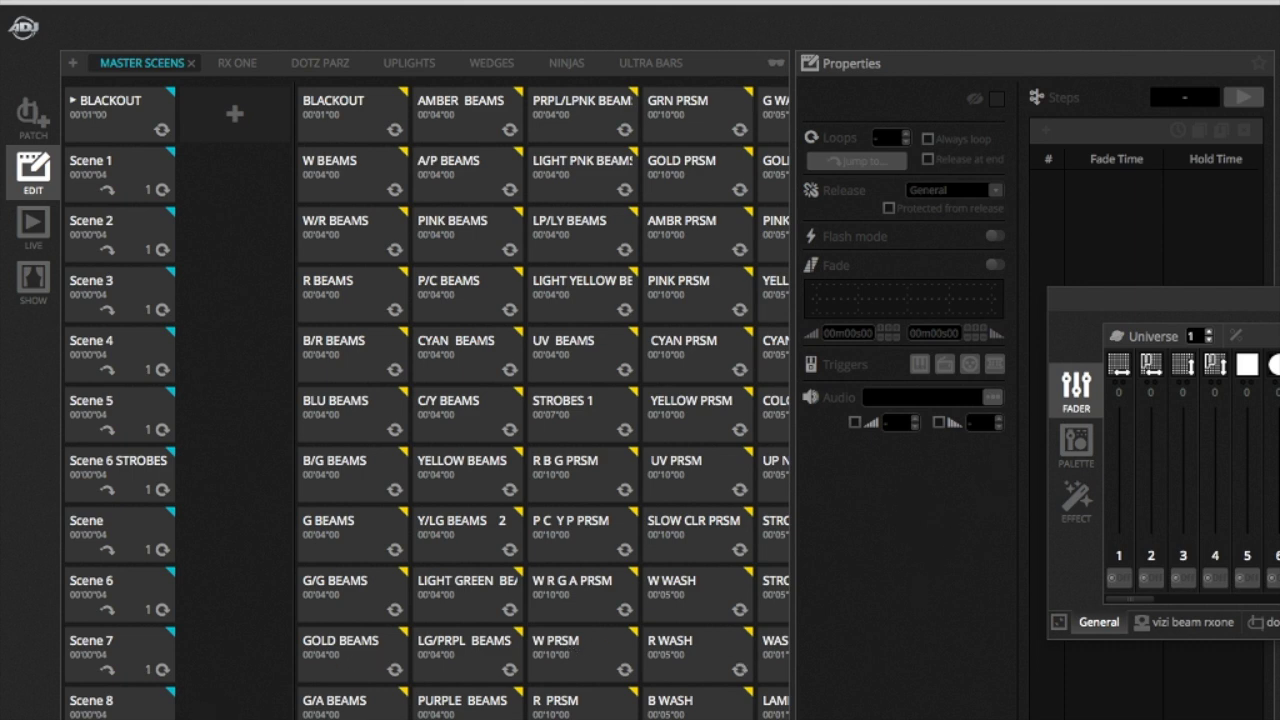
pyautogui.hscroll(15, 425, 400)
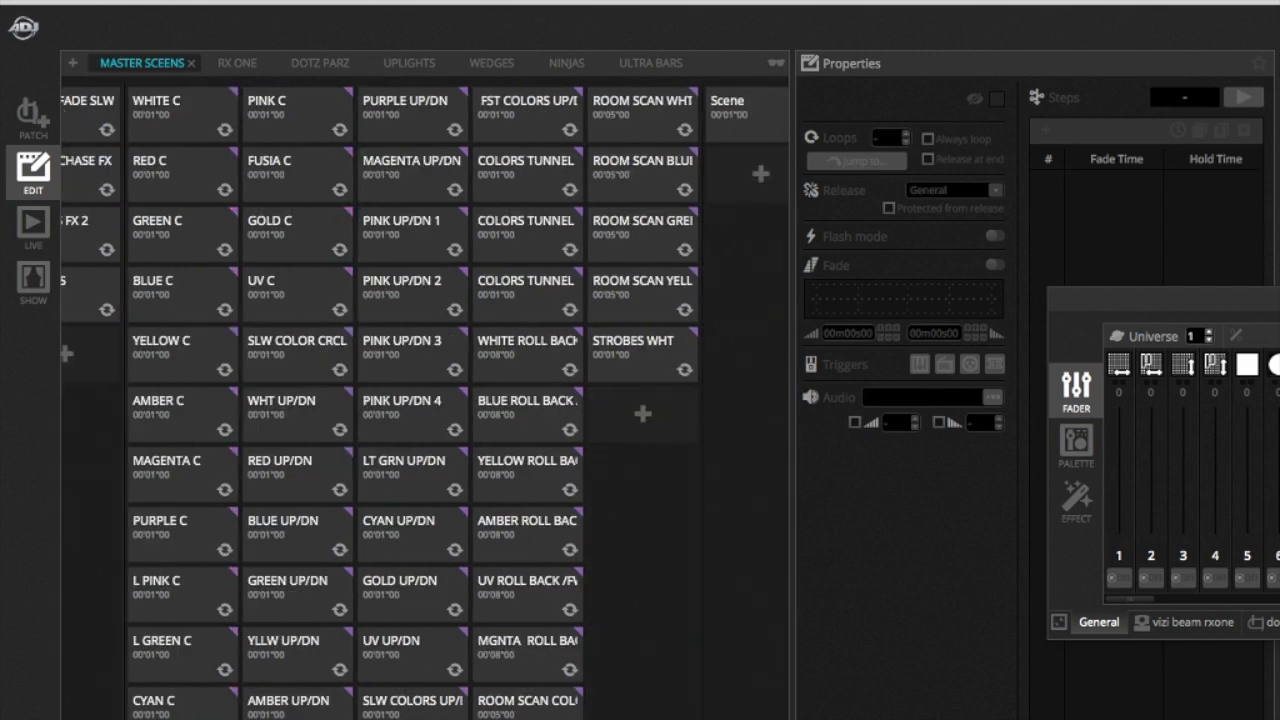
pyautogui.hscroll(2, 425, 400)
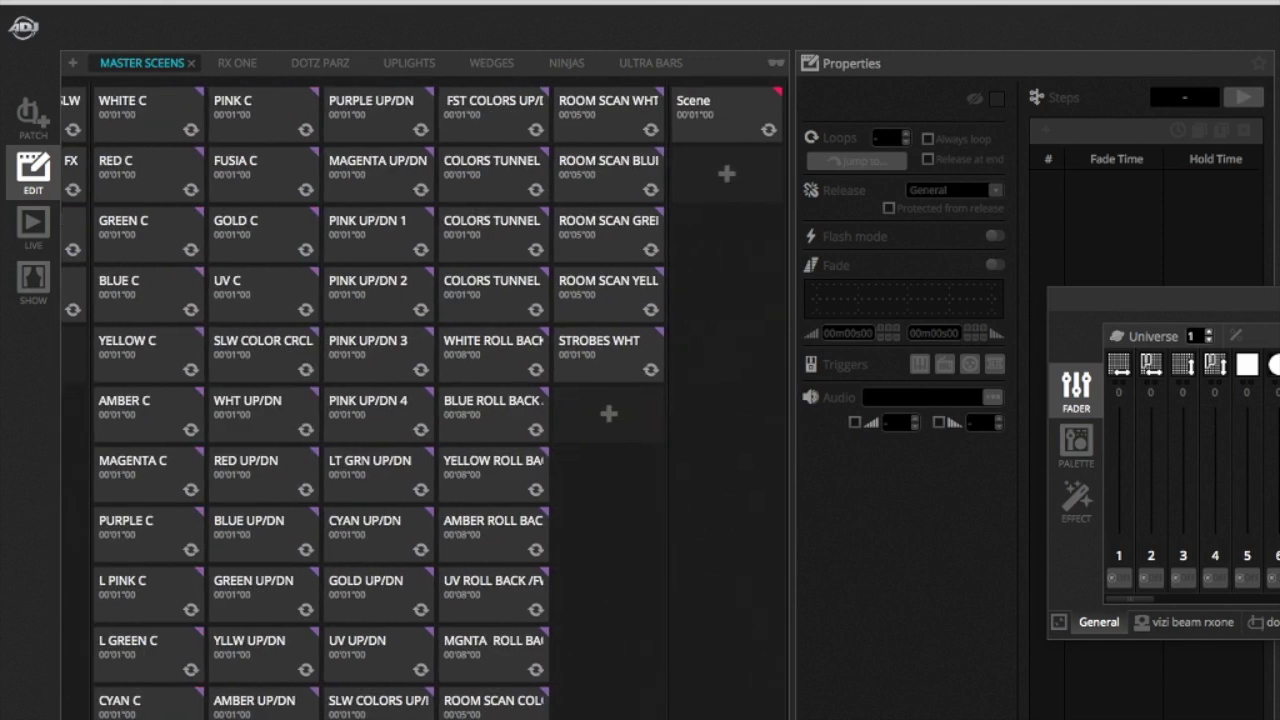
pyautogui.hscroll(-15, 343, 714)
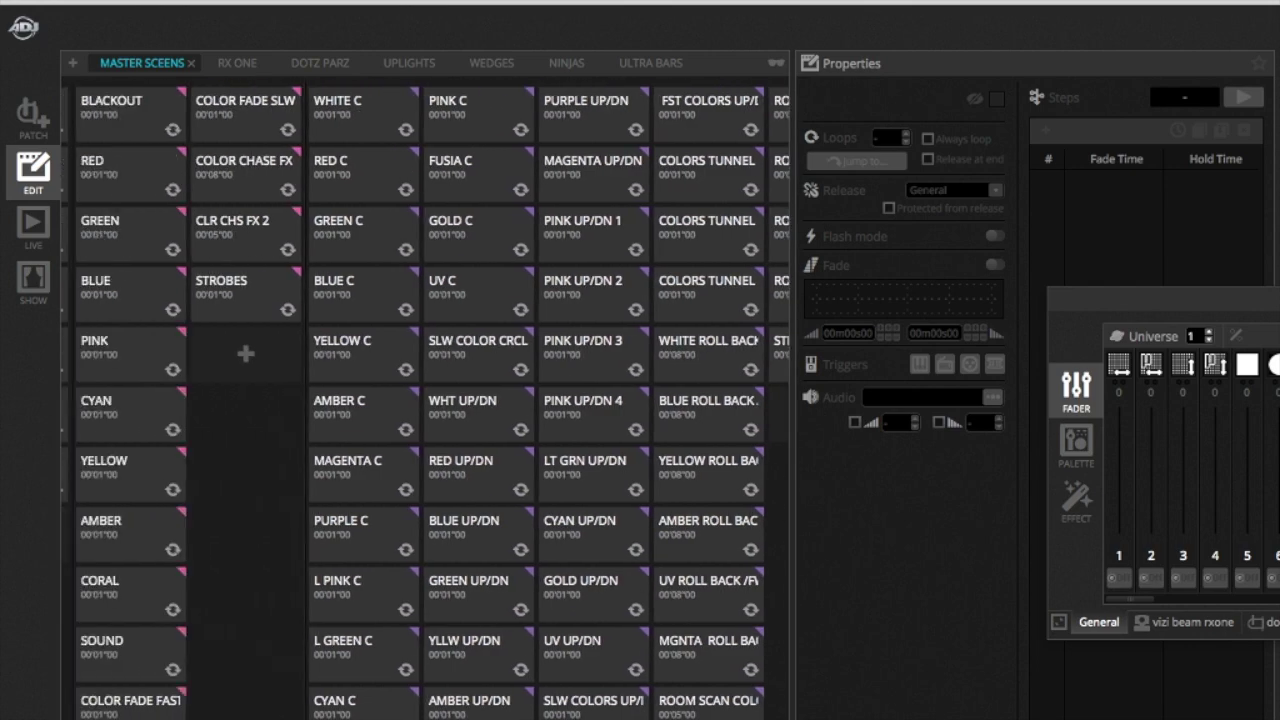
pyautogui.hscroll(-20, 343, 714)
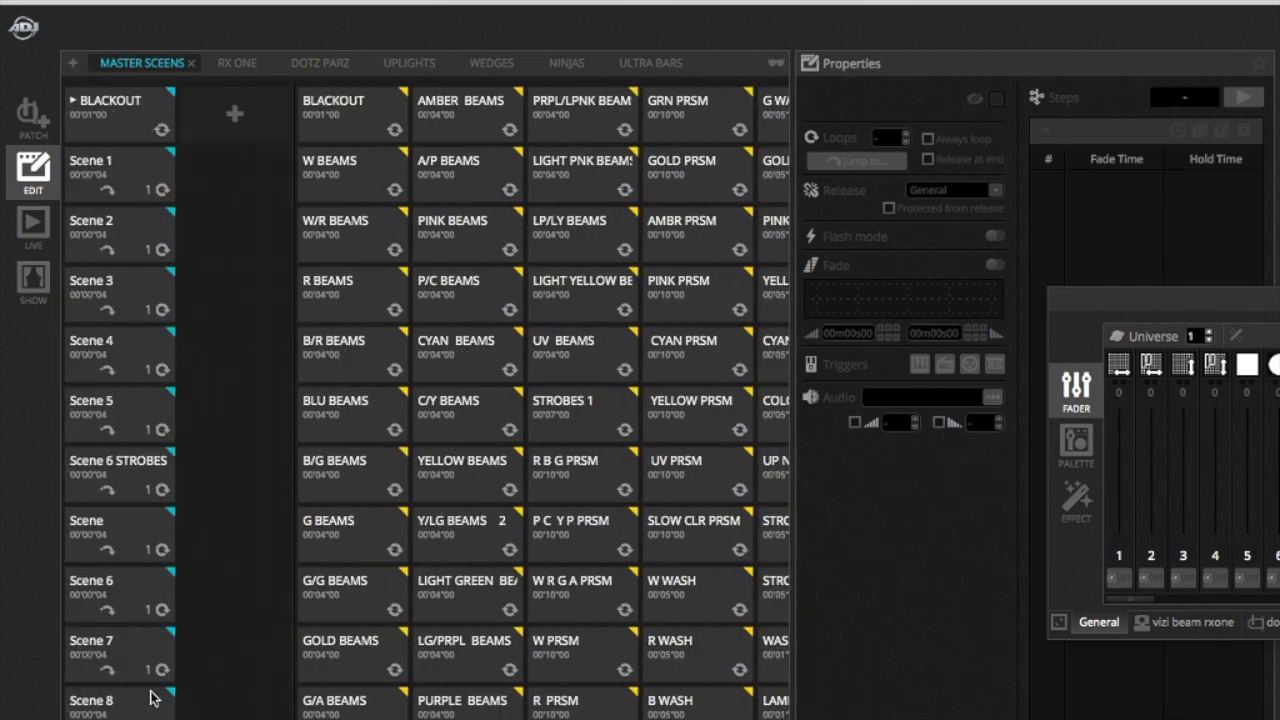